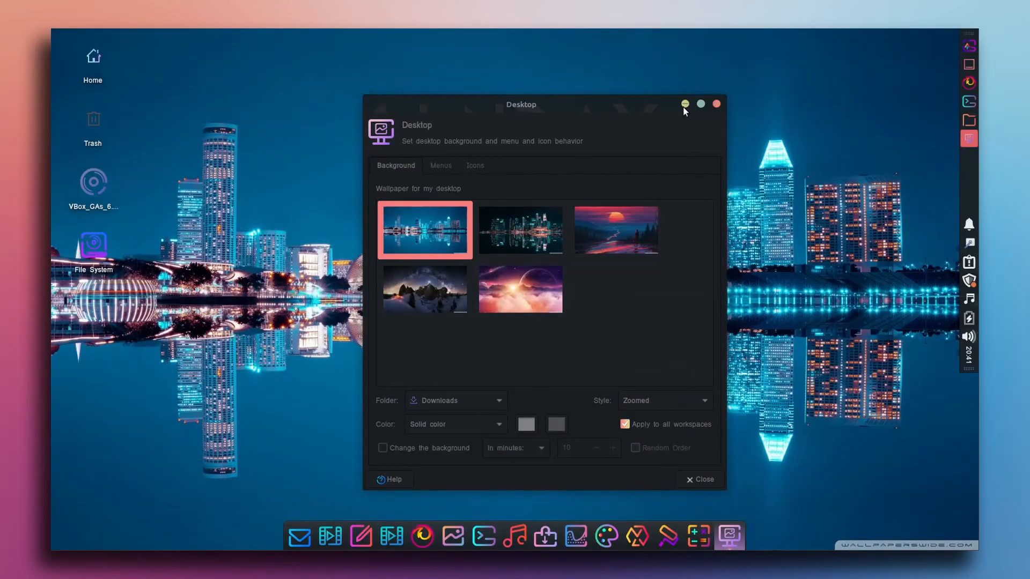
# Minimize the Desktop settings window to show the customized desktop
pyautogui.click(684, 104)
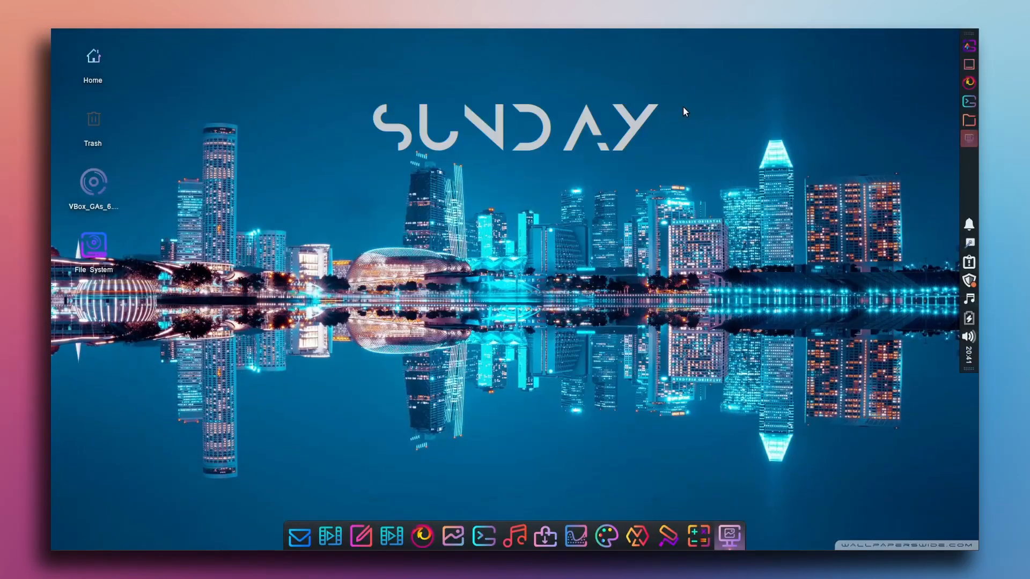
pyautogui.click(969, 363)
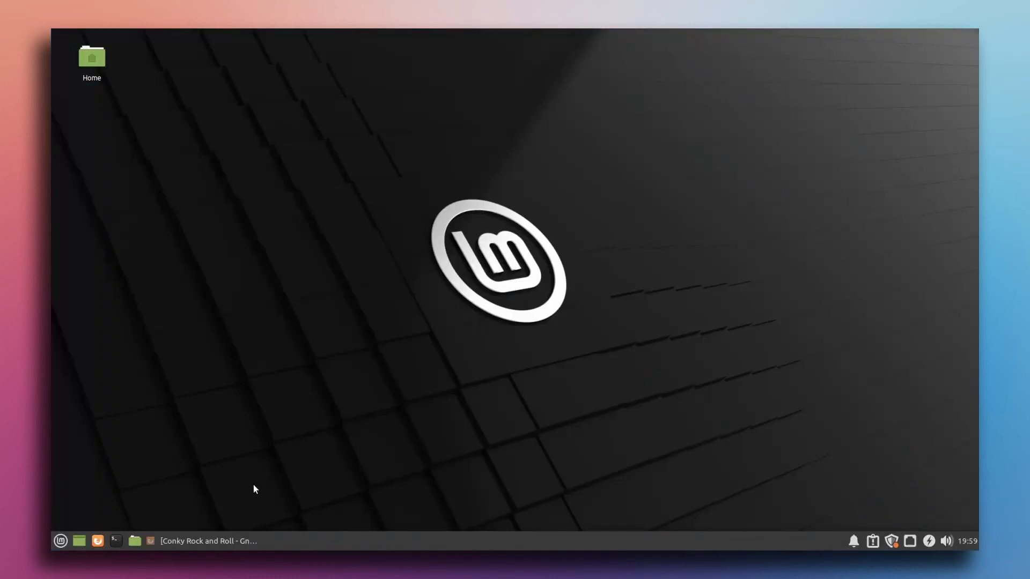
# Switch to the Firefox window and look through the open wallpaper pages as far as Planet Omega
pyautogui.click(202, 544)
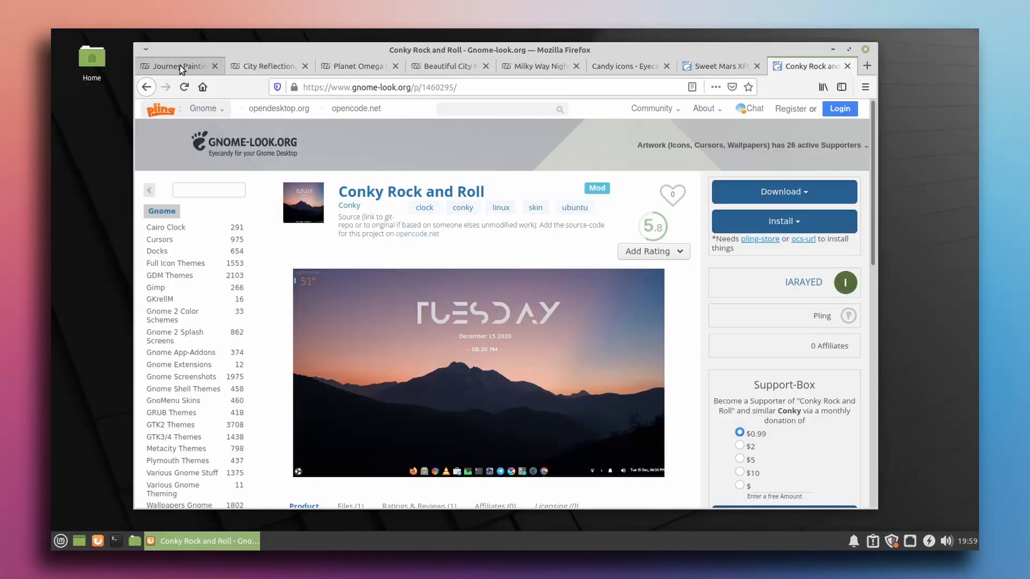
pyautogui.click(179, 65)
pyautogui.click(239, 65)
pyautogui.click(355, 65)
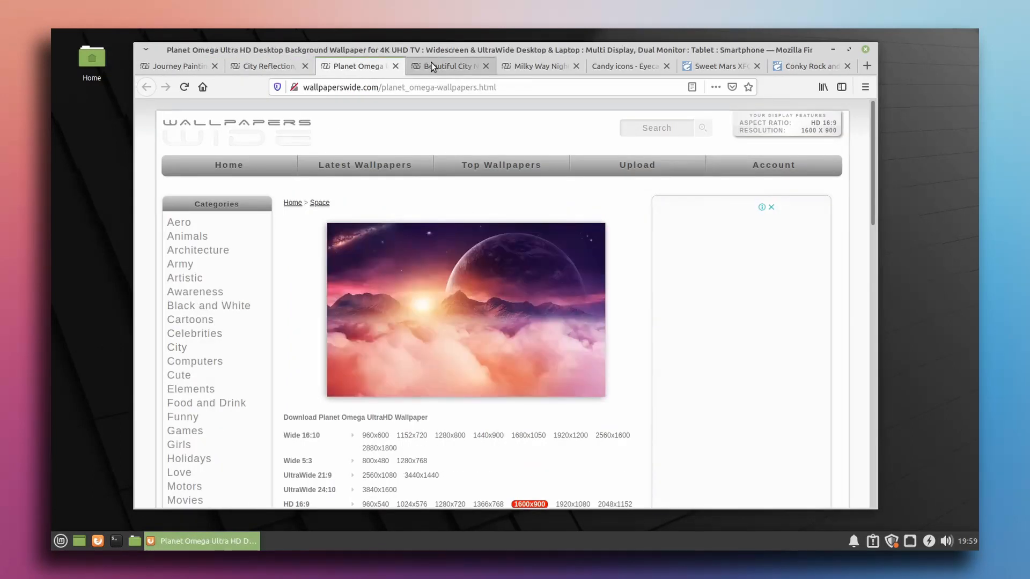
# Download the Journey Painting wallpaper in 1600x900 and save the file
pyautogui.click(167, 67)
pyautogui.scroll(-1, 302, 301)
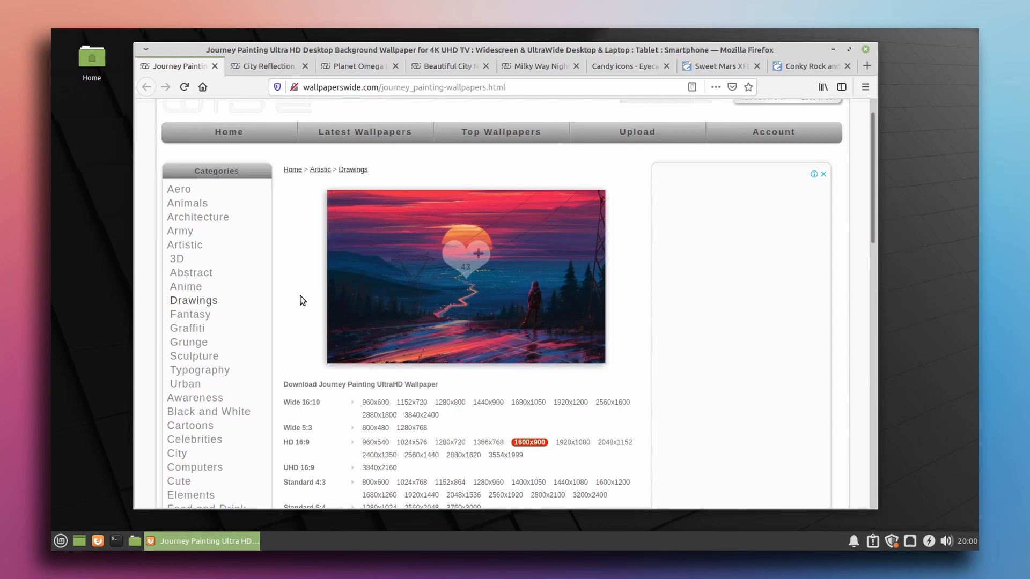
pyautogui.scroll(-1, 302, 301)
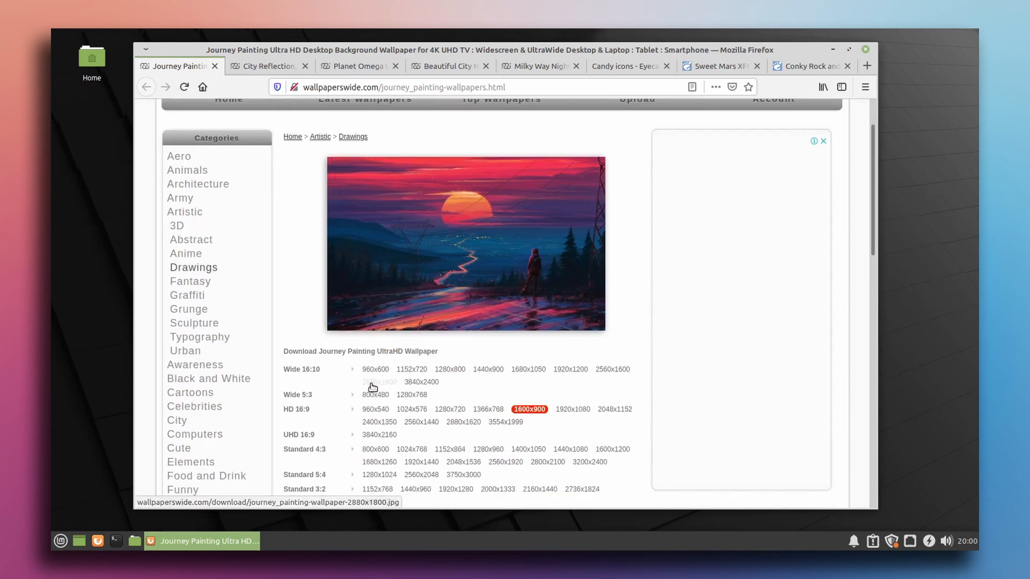
pyautogui.click(532, 413)
pyautogui.click(423, 302)
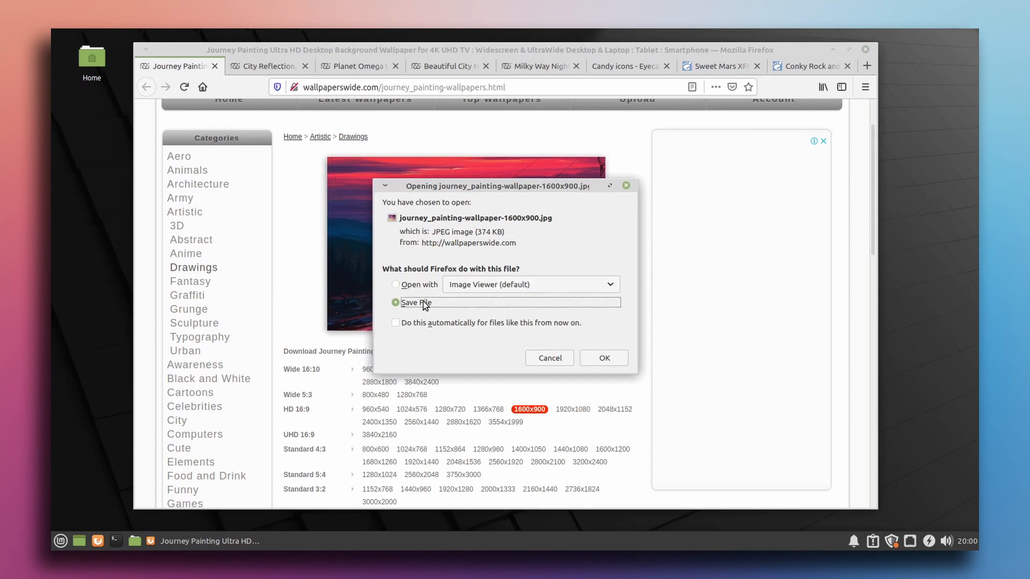
pyautogui.click(603, 359)
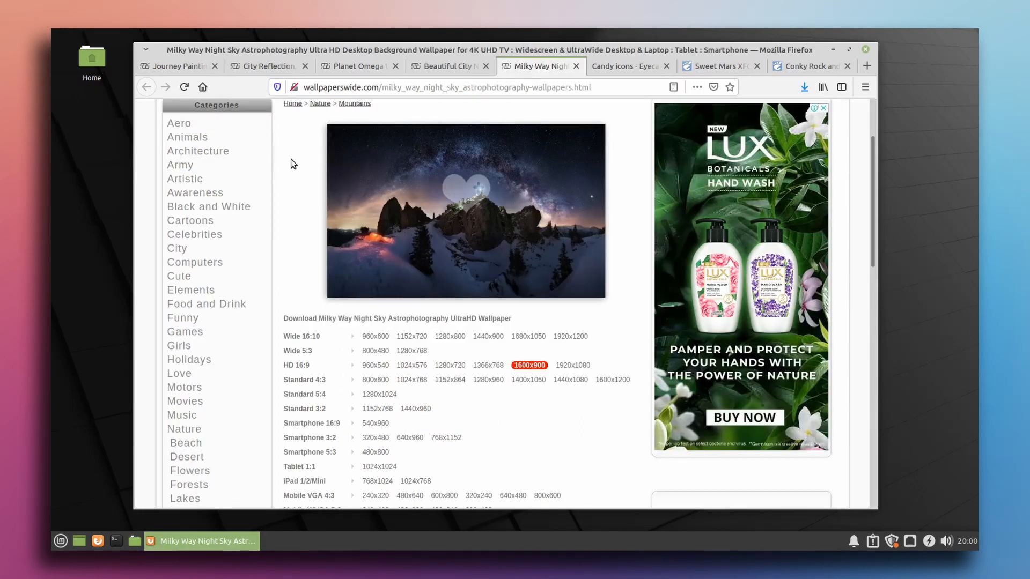
# Close the five wallpaper pages, from Journey Painting through Milky Way Night Sky
pyautogui.click(214, 66)
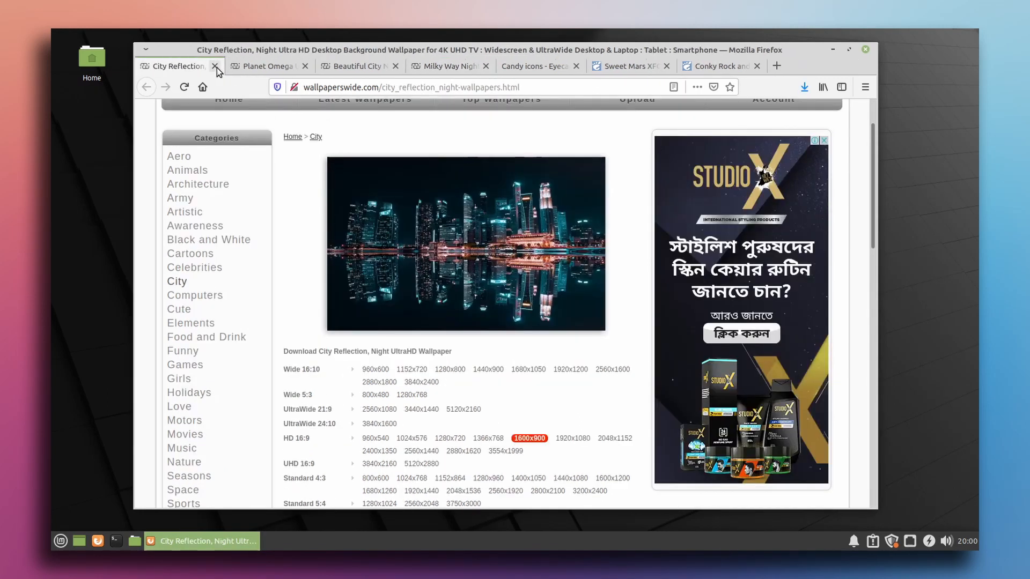
pyautogui.click(216, 67)
pyautogui.click(217, 67)
pyautogui.click(217, 66)
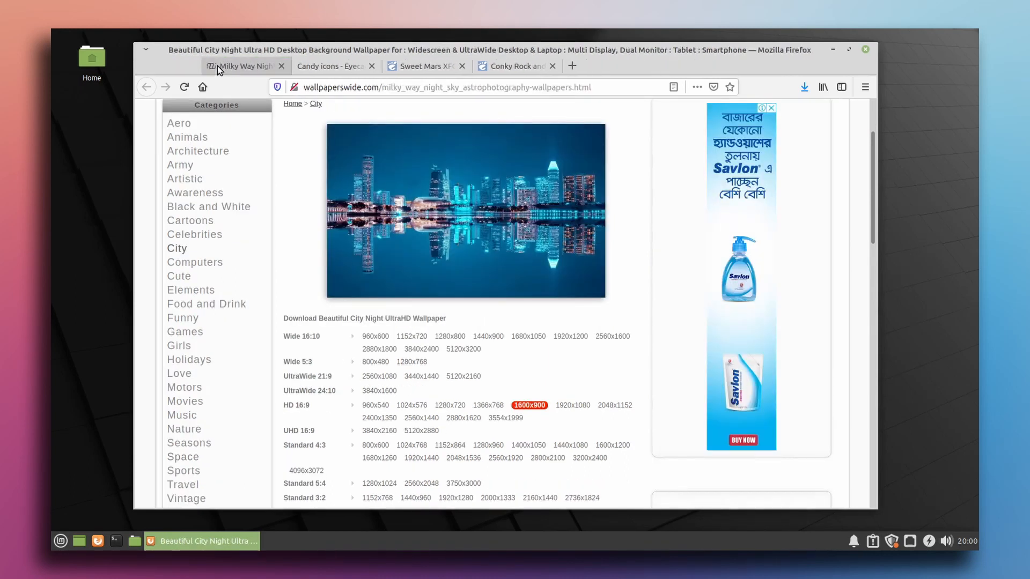
pyautogui.click(217, 66)
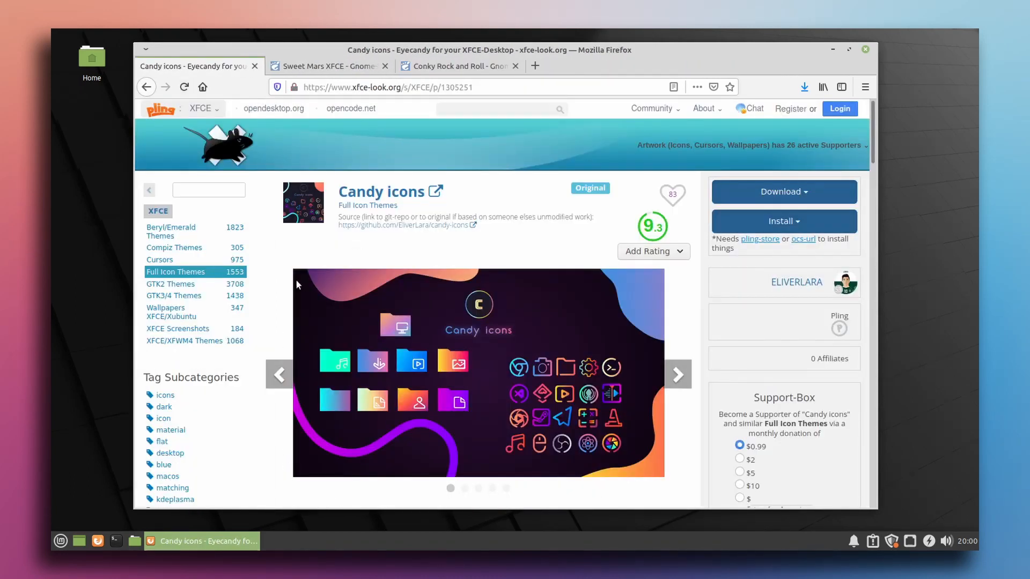
# Start downloading candy-icons.tar.xz from the files of the Candy icons page
pyautogui.scroll(-3, 282, 289)
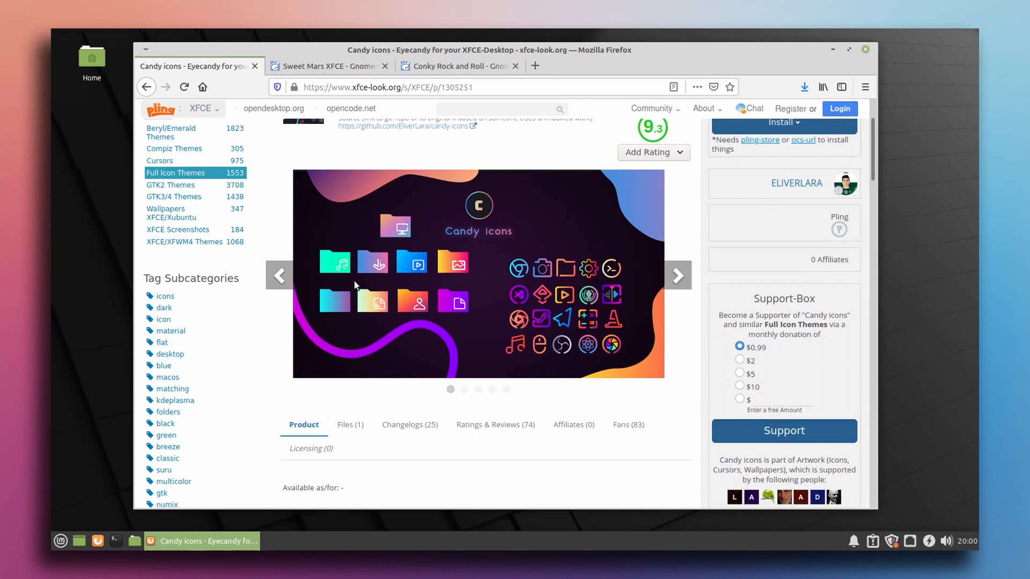
pyautogui.scroll(2, 413, 263)
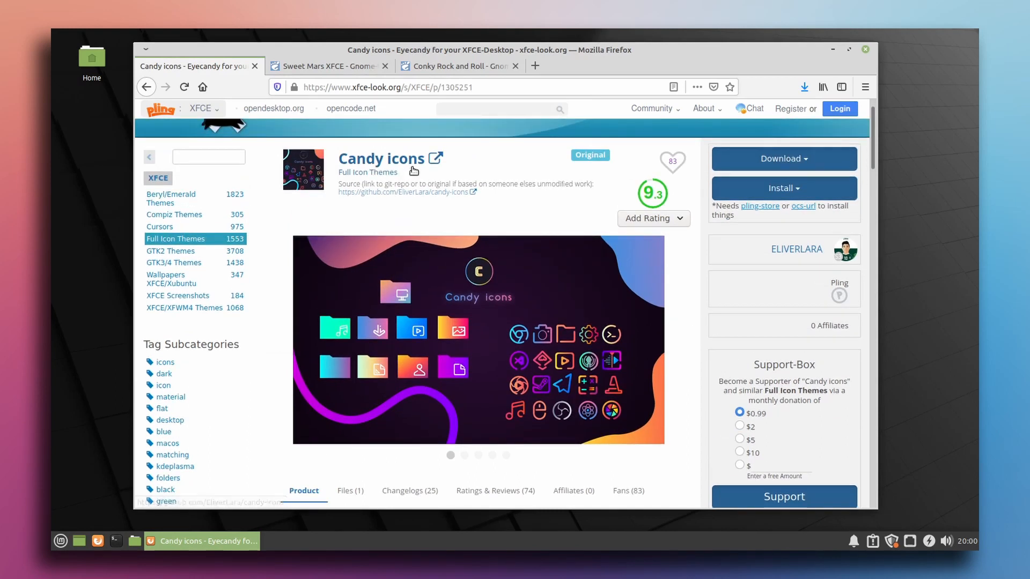
pyautogui.scroll(-2, 391, 387)
pyautogui.click(350, 425)
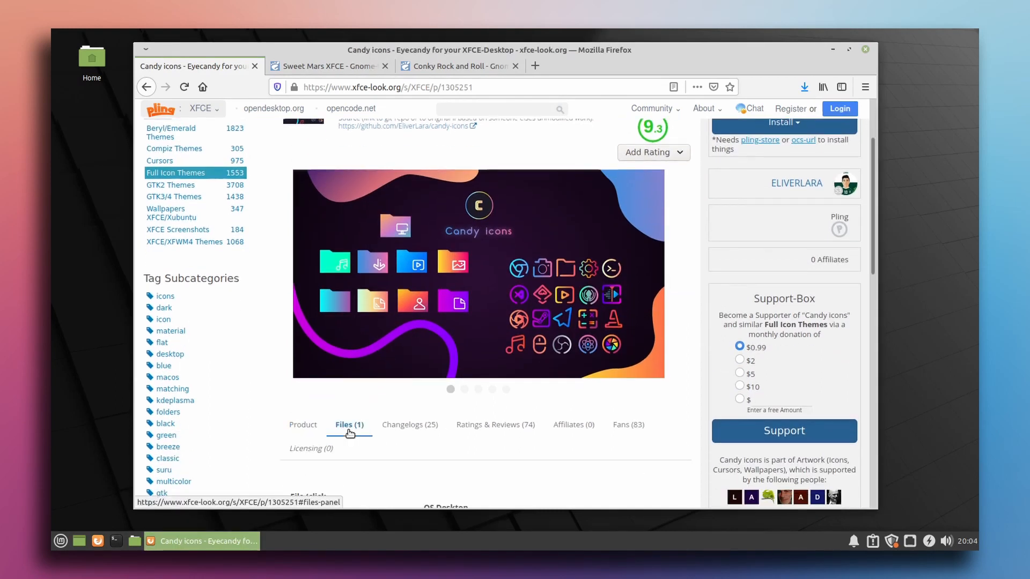
pyautogui.scroll(-4, 348, 429)
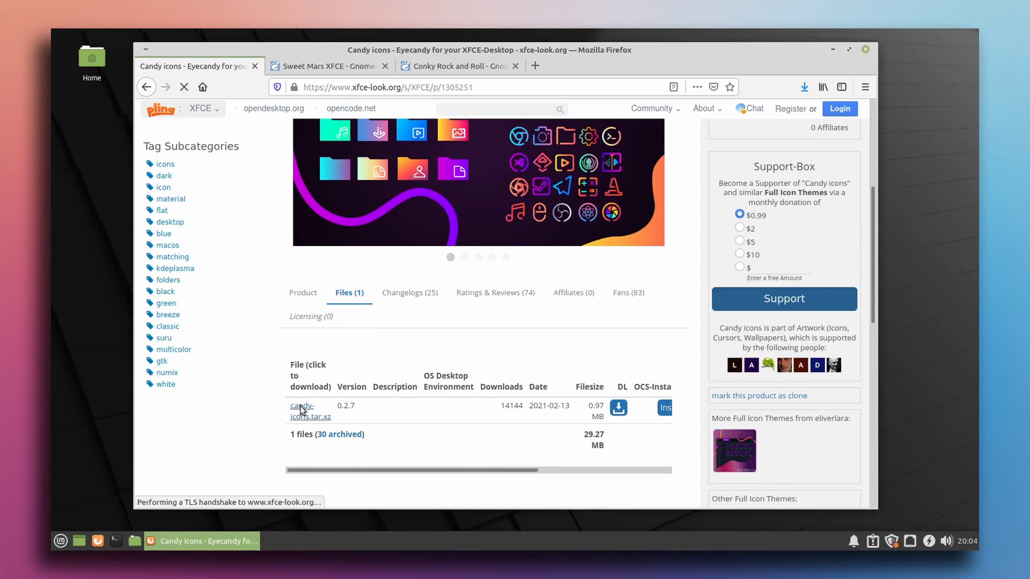
pyautogui.click(302, 409)
pyautogui.click(499, 276)
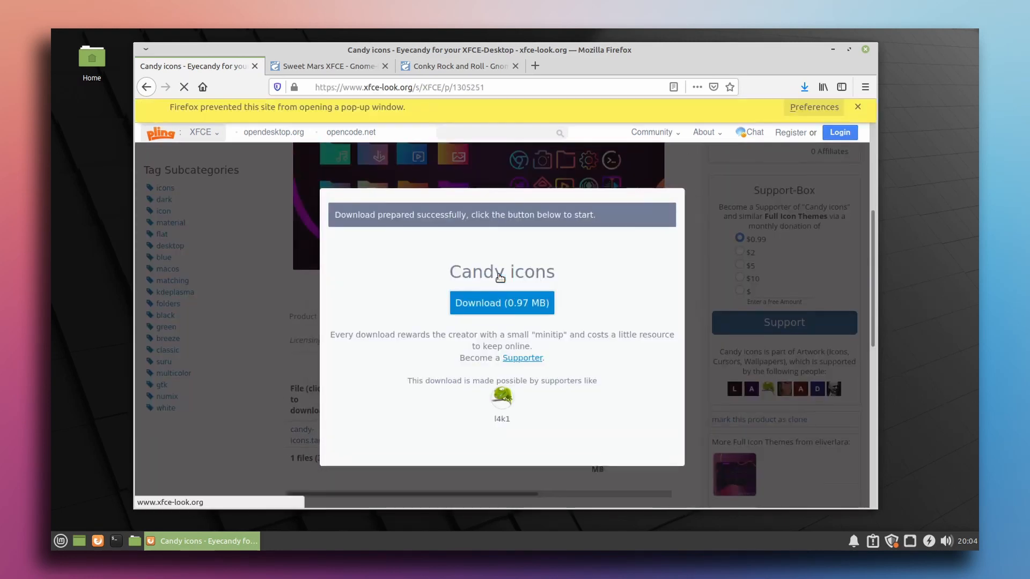
pyautogui.click(818, 122)
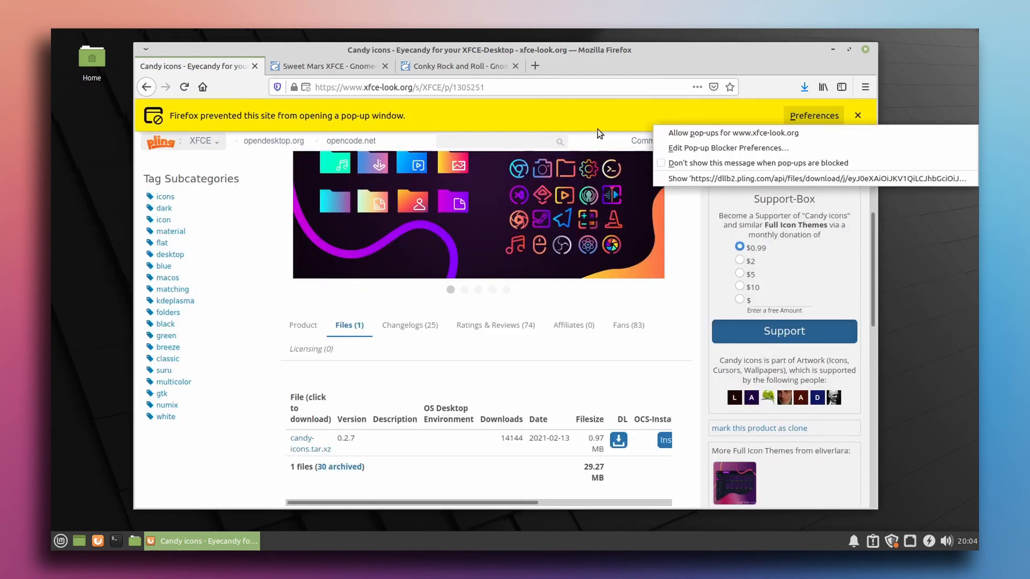
pyautogui.click(781, 132)
pyautogui.click(405, 304)
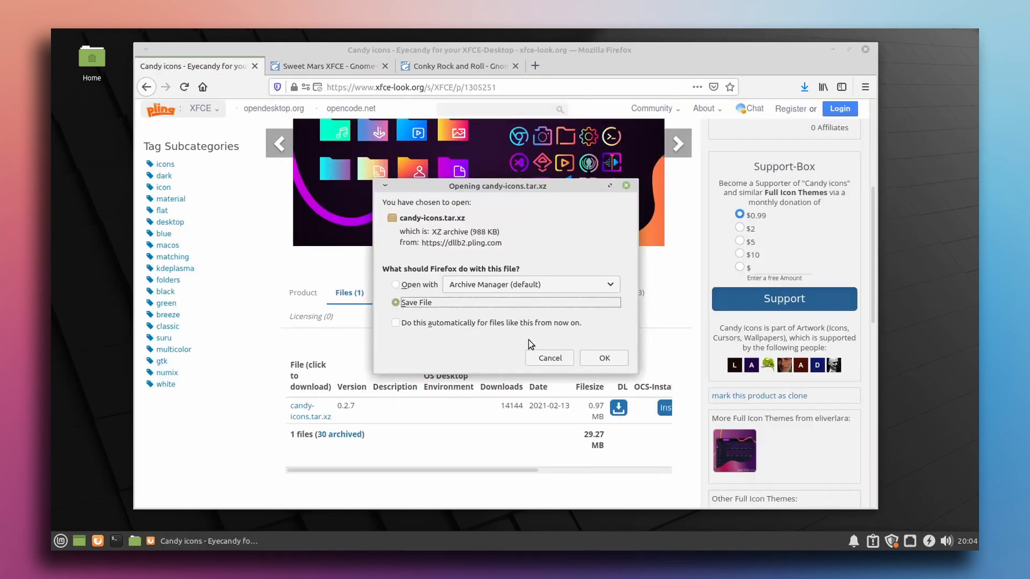
pyautogui.click(594, 365)
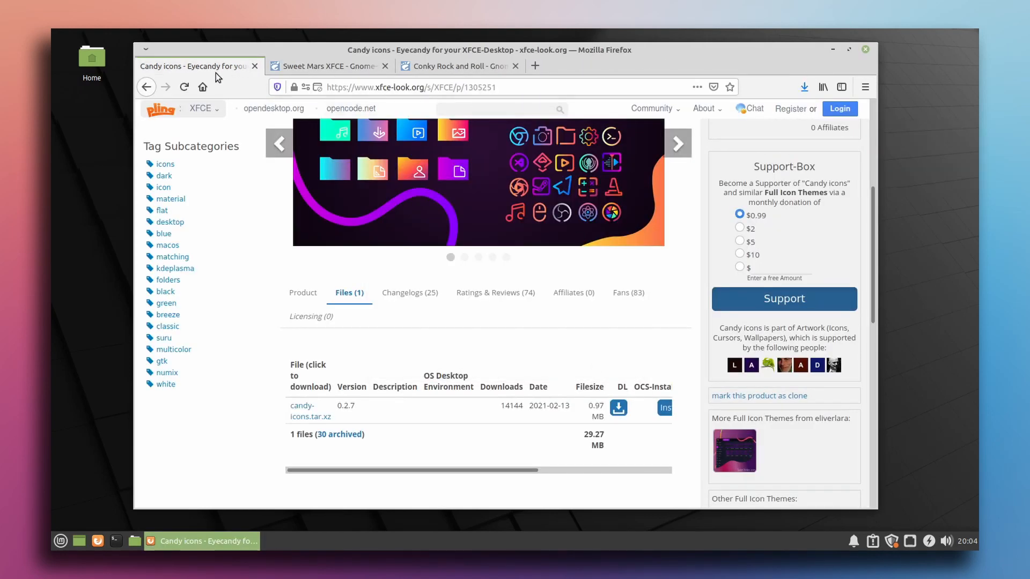
# Start downloading Sweet-mars-XFCE.tar.xz from the files of the Sweet Mars XFCE page
pyautogui.click(338, 66)
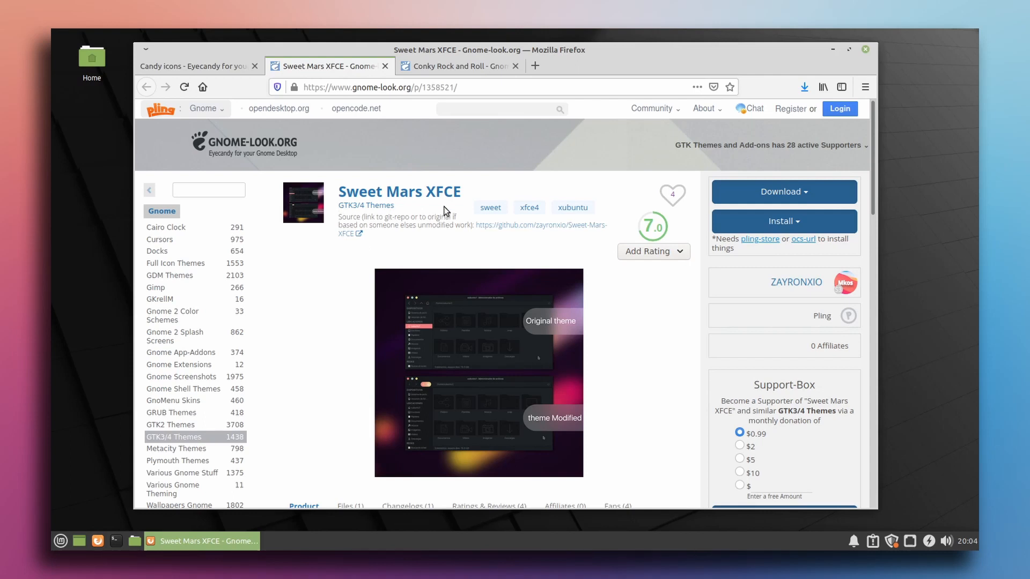
pyautogui.scroll(-4, 381, 205)
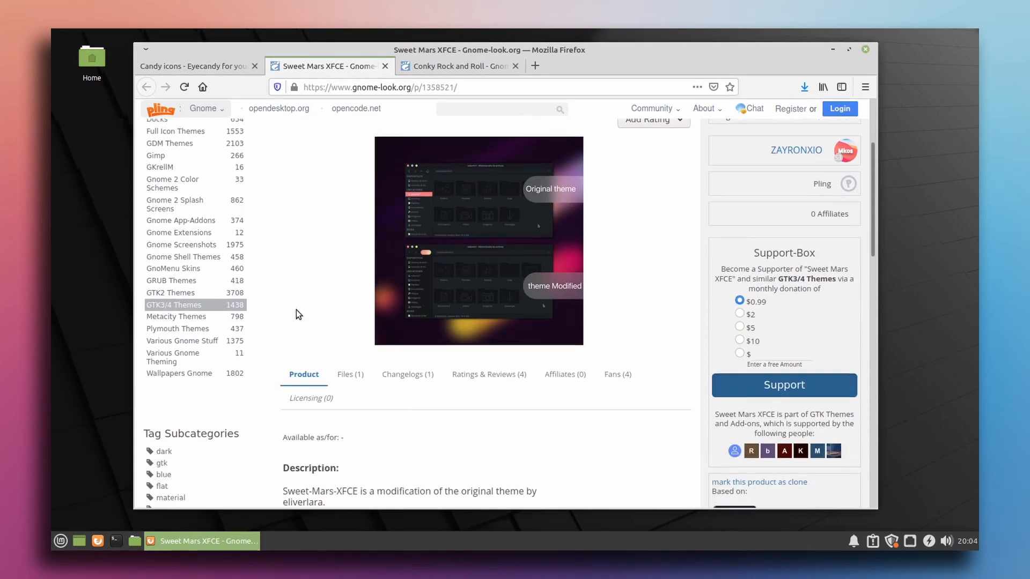
pyautogui.click(350, 376)
pyautogui.scroll(-4, 282, 375)
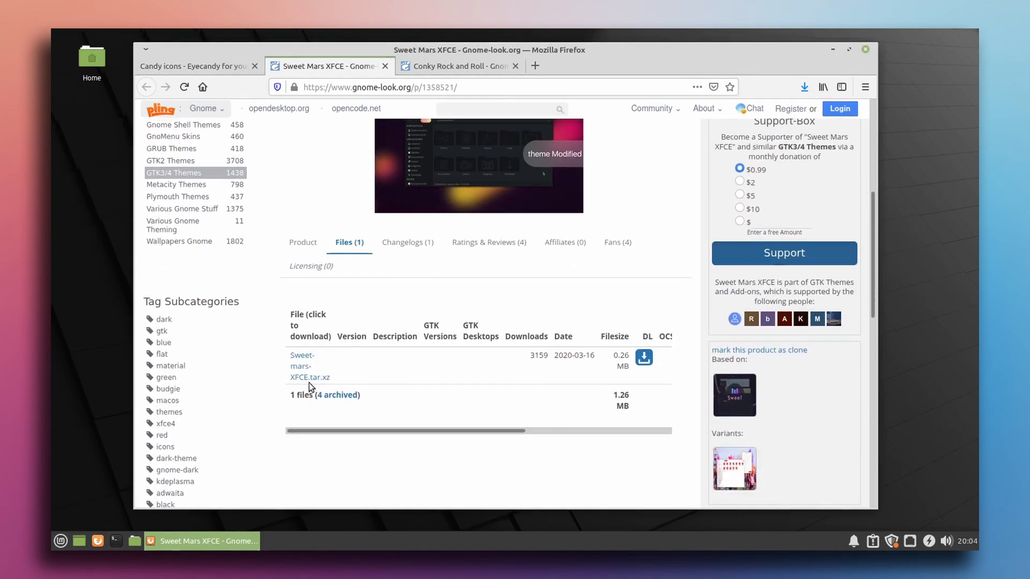
pyautogui.click(302, 372)
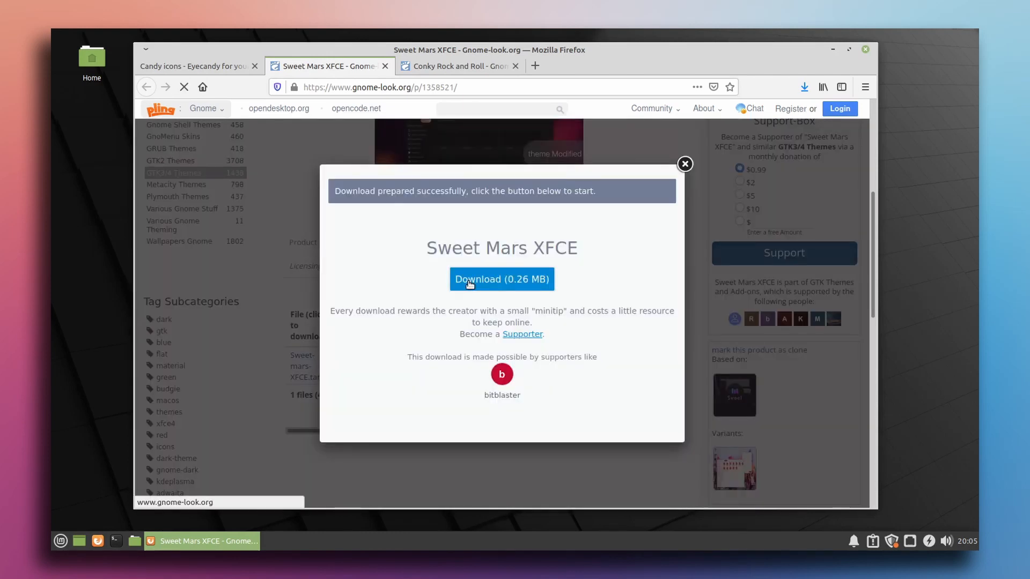
pyautogui.click(469, 284)
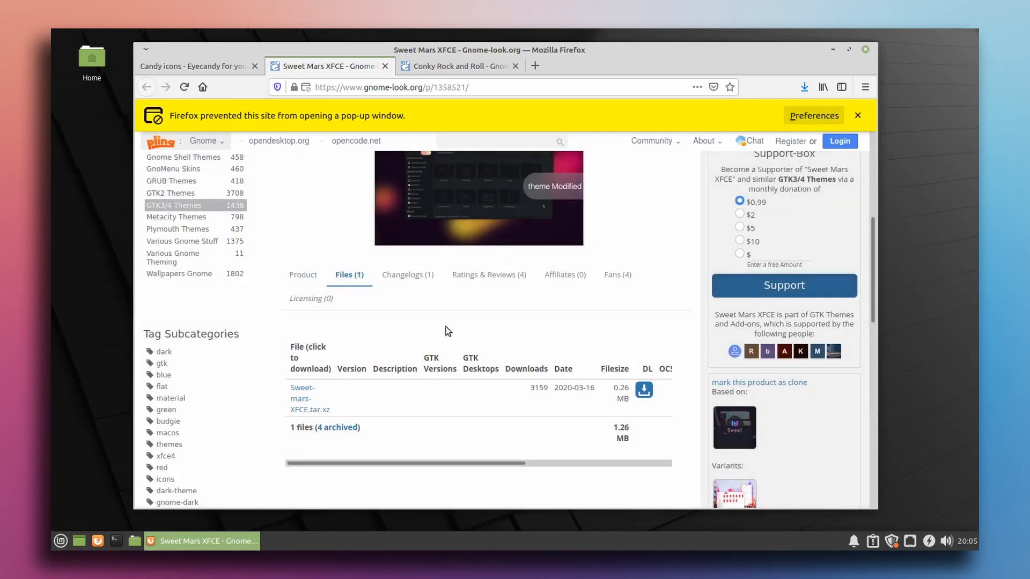
pyautogui.click(809, 117)
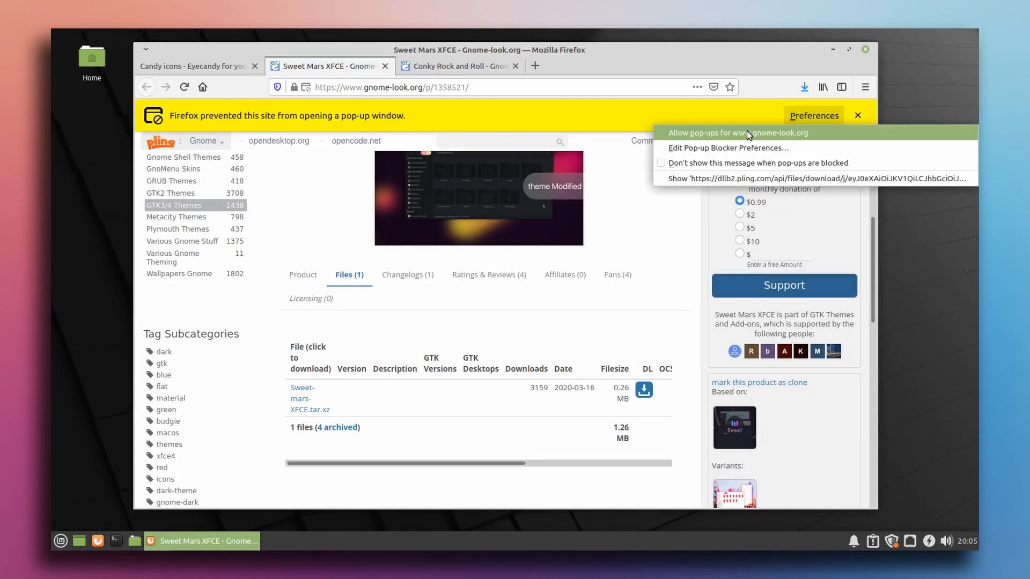
pyautogui.click(747, 130)
pyautogui.click(604, 359)
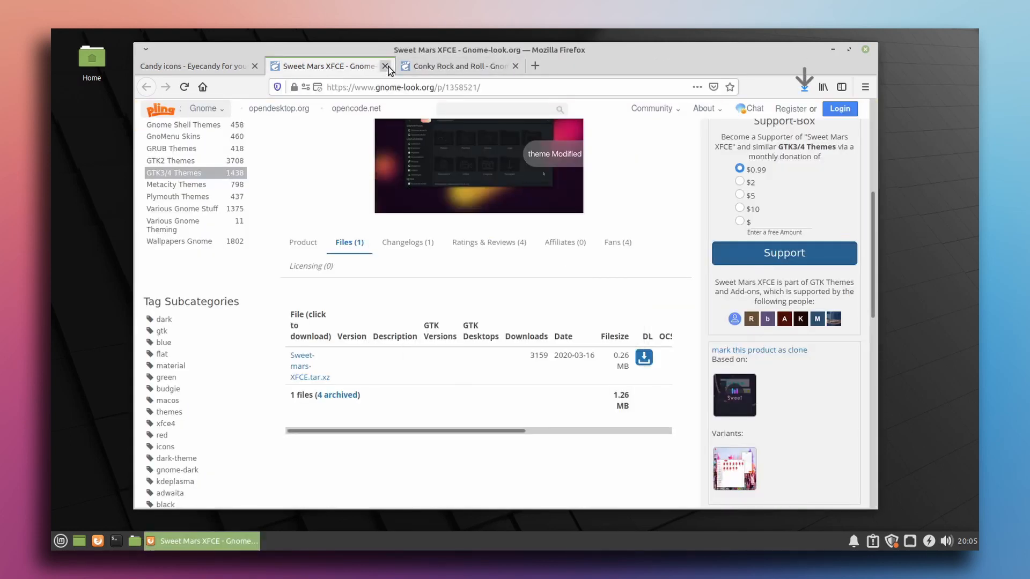
# Close the Sweet Mars XFCE and Candy icons pages, leaving Conky Rock and Roll open
pyautogui.click(386, 66)
pyautogui.click(230, 66)
pyautogui.click(257, 69)
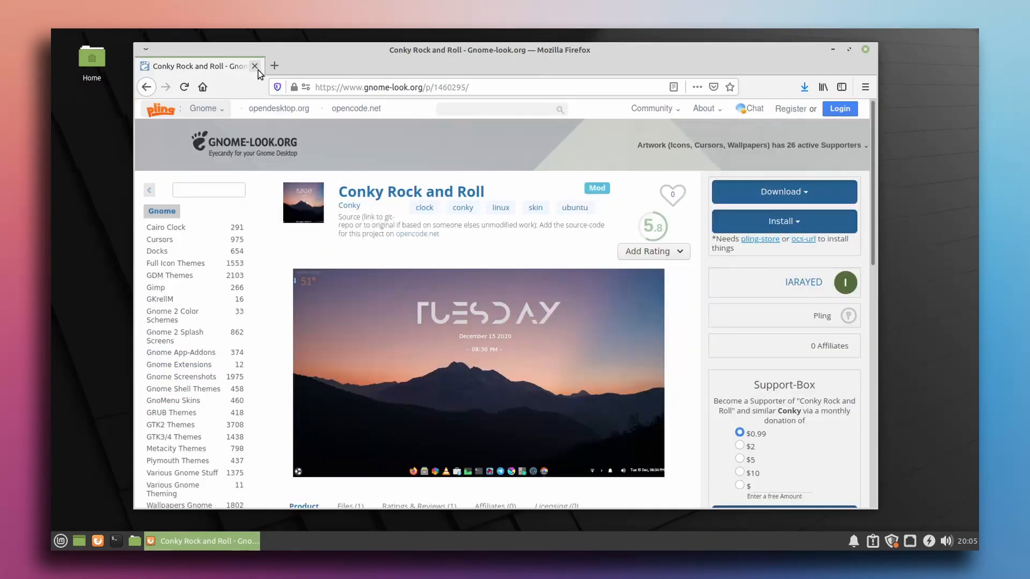
# Download Rock and Roll.tar.gz from the files of the Conky Rock and Roll page and dismiss the downloads list
pyautogui.scroll(-3, 372, 292)
pyautogui.scroll(2, 376, 302)
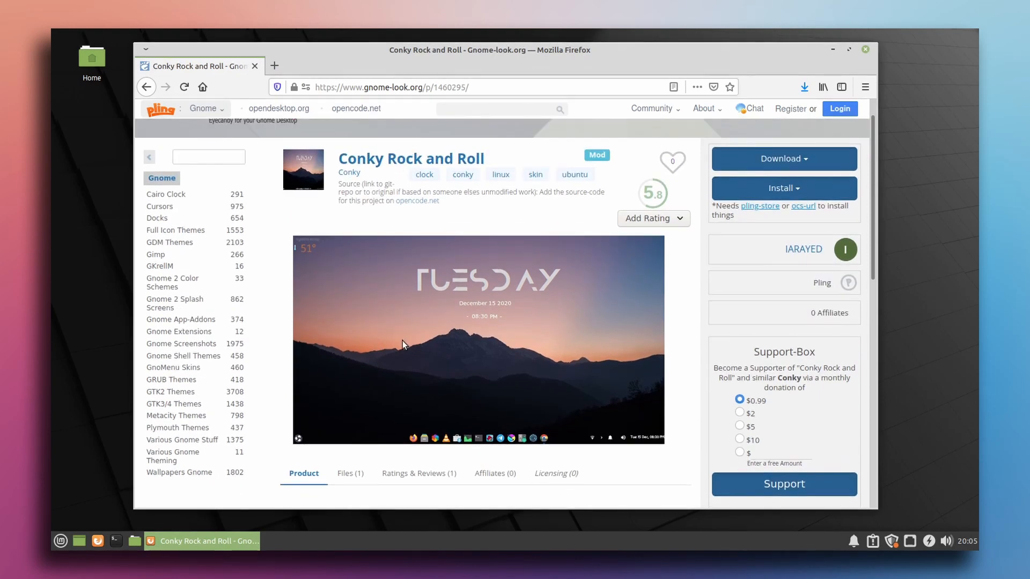
pyautogui.scroll(-2, 402, 340)
pyautogui.click(352, 414)
pyautogui.scroll(-3, 308, 397)
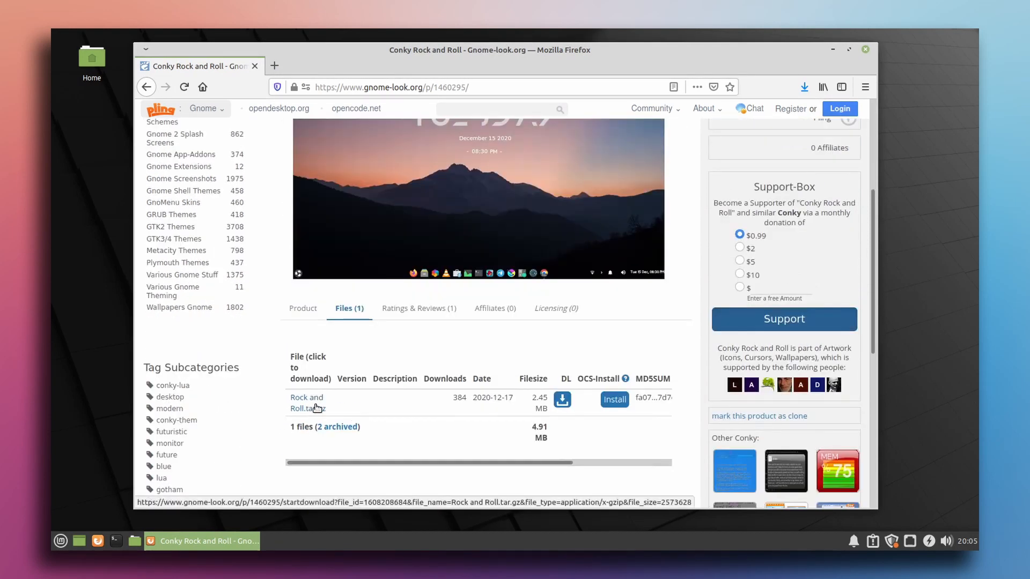
pyautogui.click(317, 409)
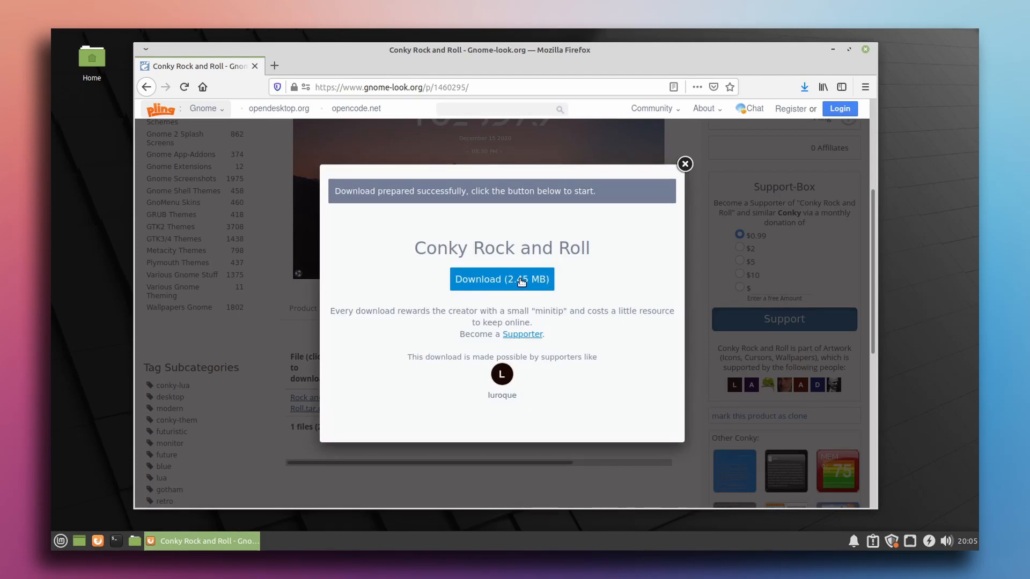
pyautogui.click(484, 282)
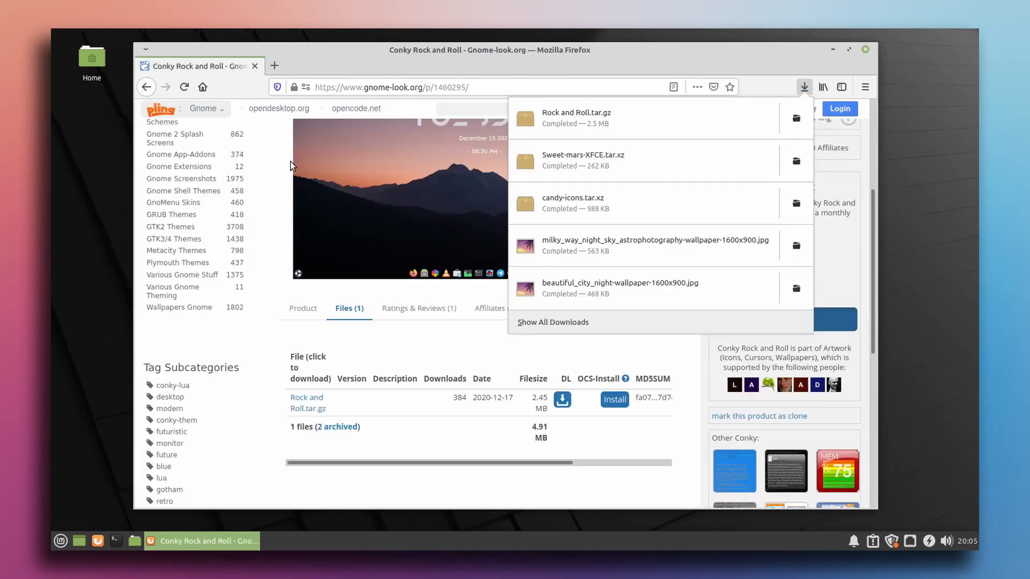
pyautogui.click(276, 267)
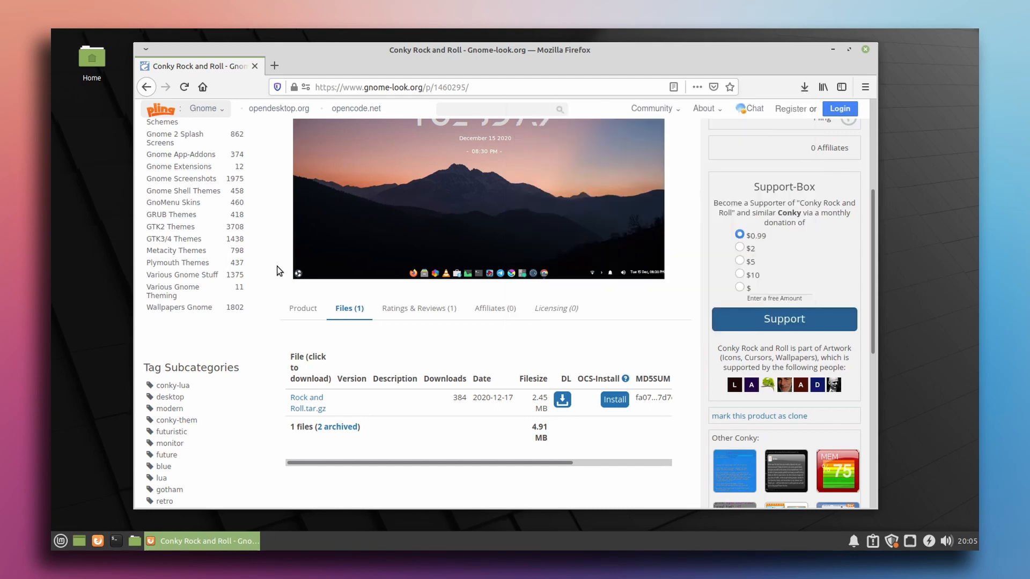
# Close the browser and open the Downloads folder in the file manager to view the downloaded wallpapers and archives
pyautogui.click(865, 50)
pyautogui.click(134, 541)
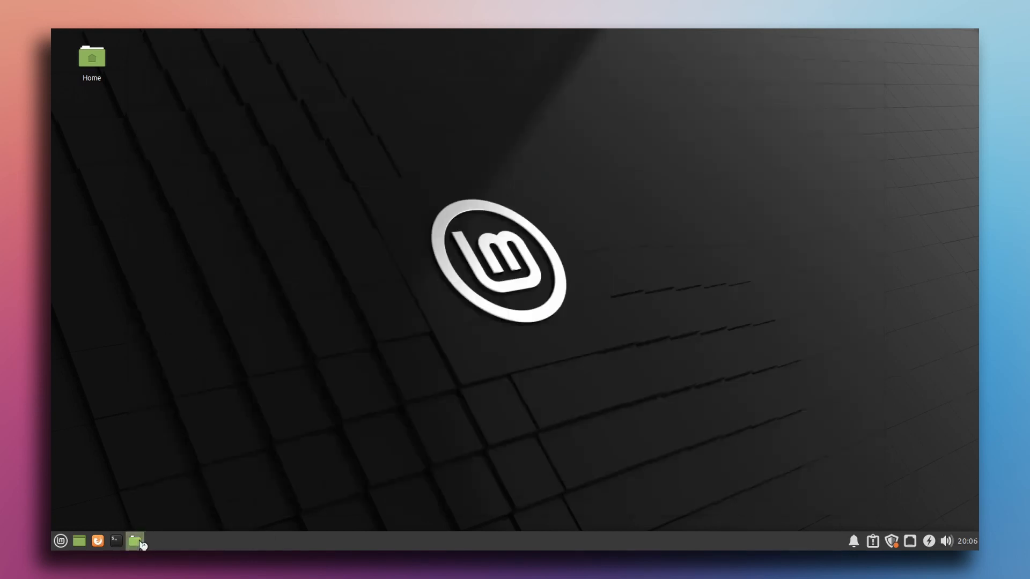
pyautogui.moveTo(313, 35); pyautogui.dragTo(526, 132)
pyautogui.doubleClick(484, 210)
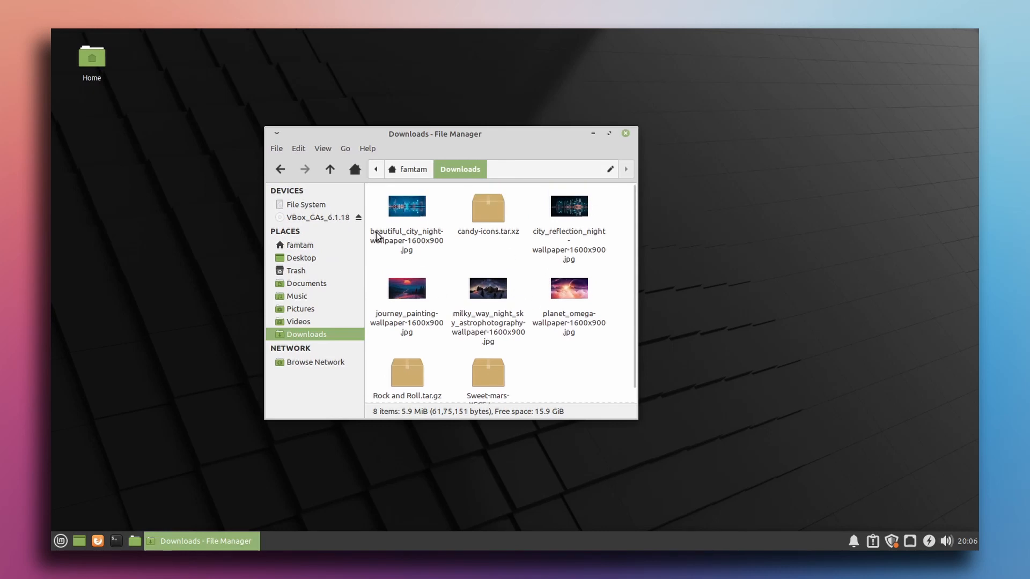
pyautogui.scroll(-1, 498, 298)
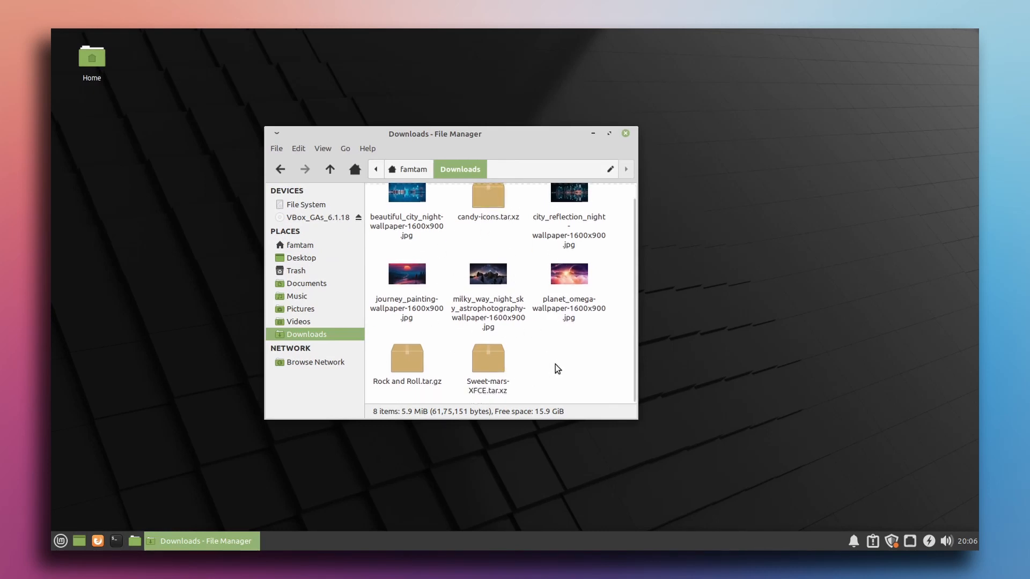
# Move the file manager aside and set the desktop wallpaper settings to list images from the Downloads folder
pyautogui.moveTo(556, 368); pyautogui.dragTo(395, 374)
pyautogui.click(574, 355)
pyautogui.moveTo(554, 135); pyautogui.dragTo(504, 119)
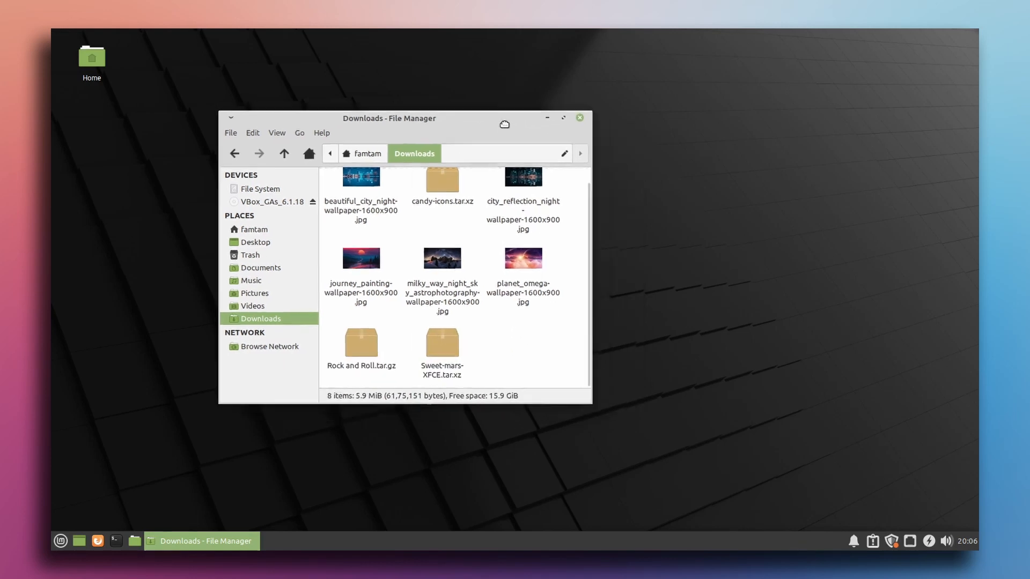
pyautogui.rightClick(731, 176)
pyautogui.click(779, 361)
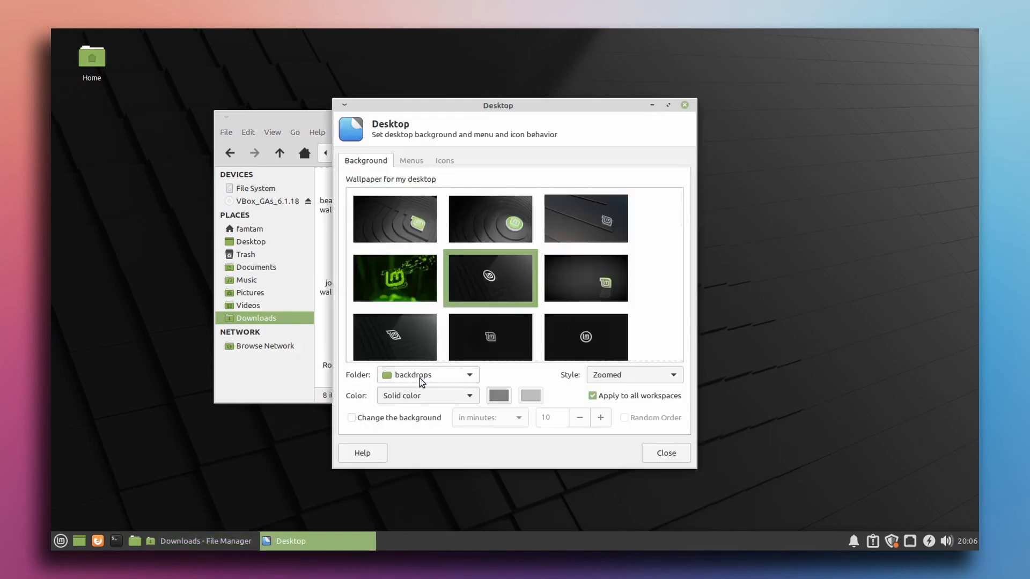
pyautogui.click(444, 381)
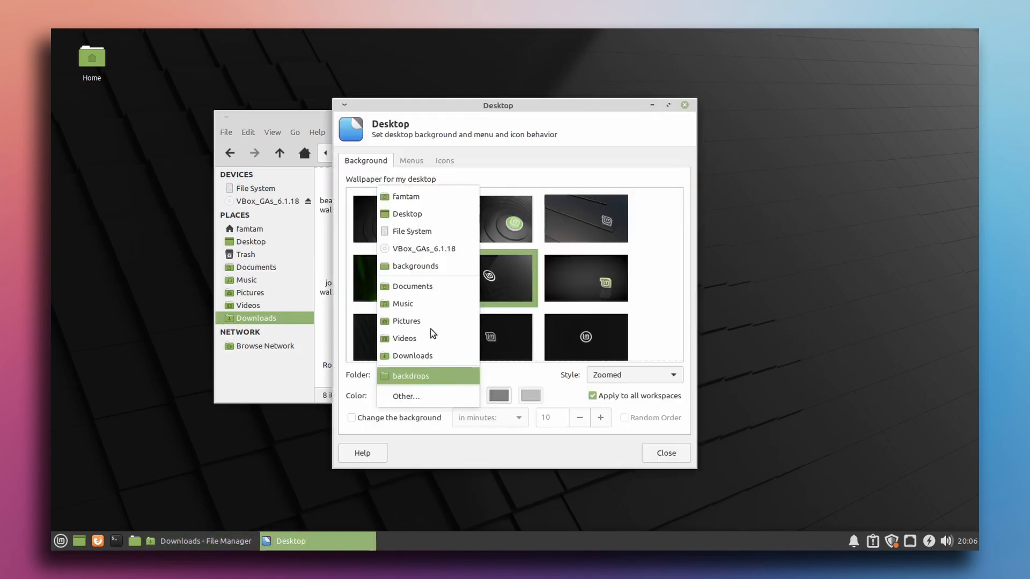
pyautogui.click(422, 357)
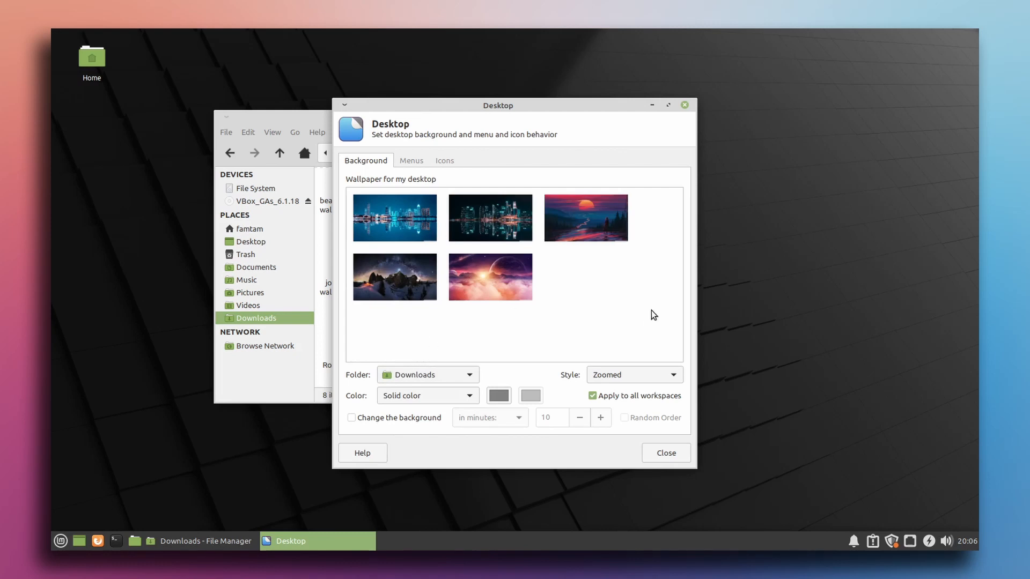
# Preview the five downloaded wallpapers, set the journey painting with the red sunset as the background, and close the desktop settings
pyautogui.click(599, 227)
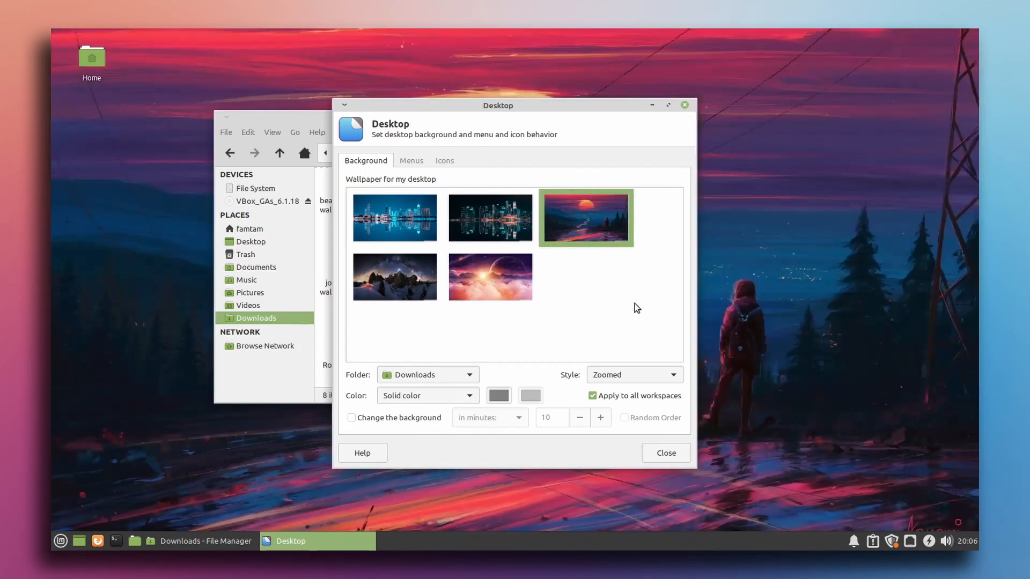
pyautogui.click(468, 232)
pyautogui.click(397, 224)
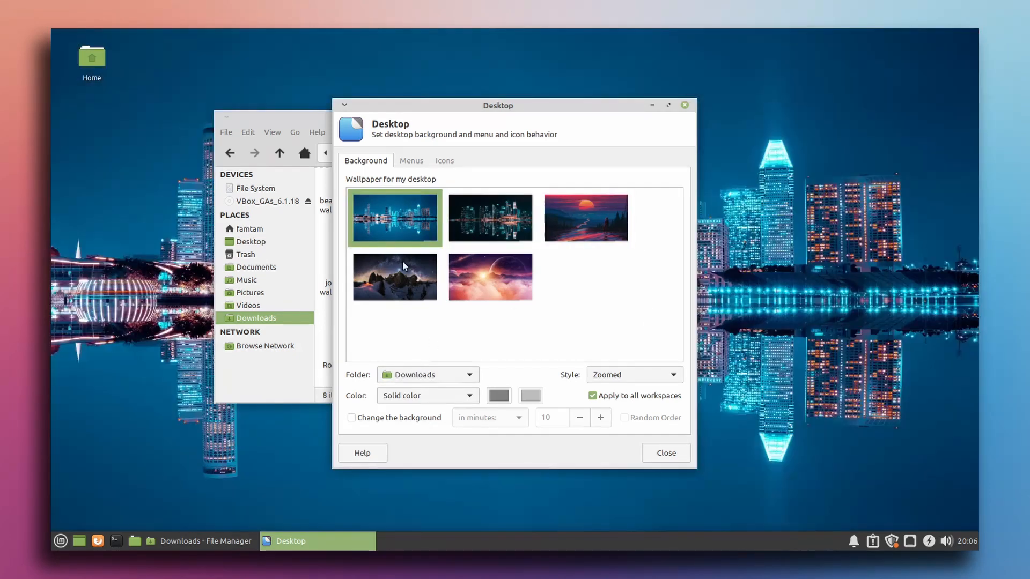
pyautogui.click(405, 267)
pyautogui.click(501, 285)
pyautogui.click(577, 212)
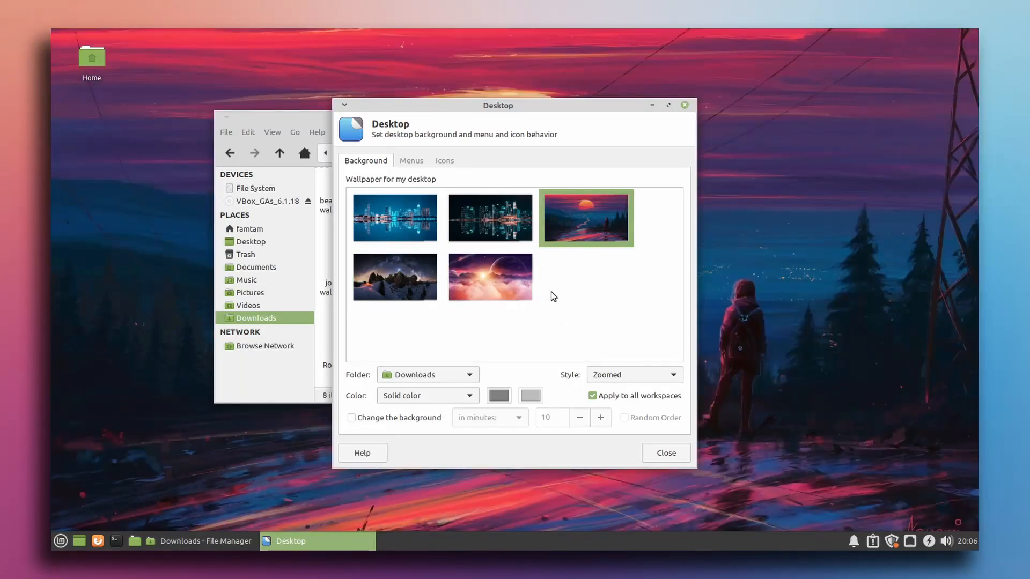
pyautogui.click(686, 105)
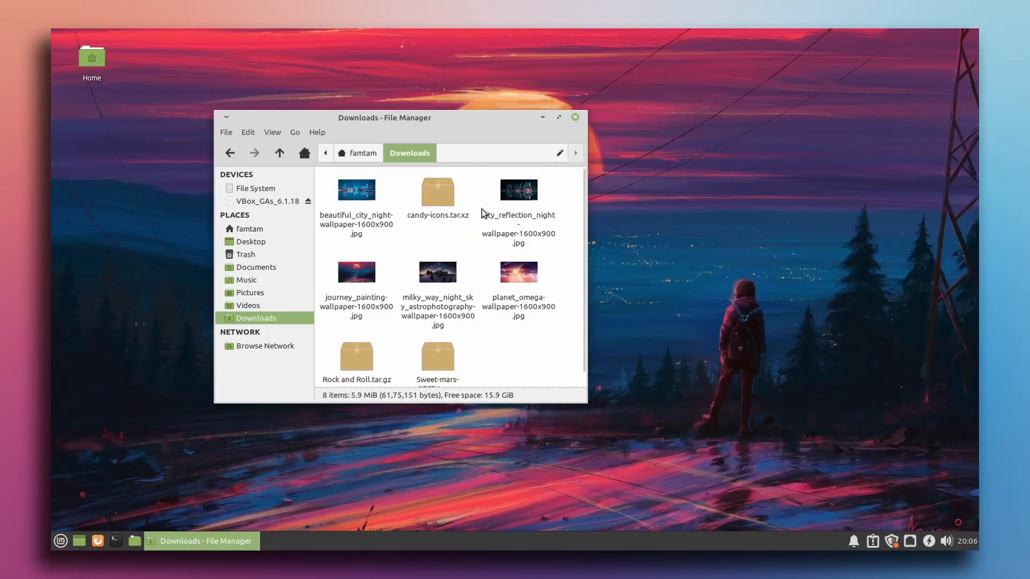
pyautogui.rightClick(444, 201)
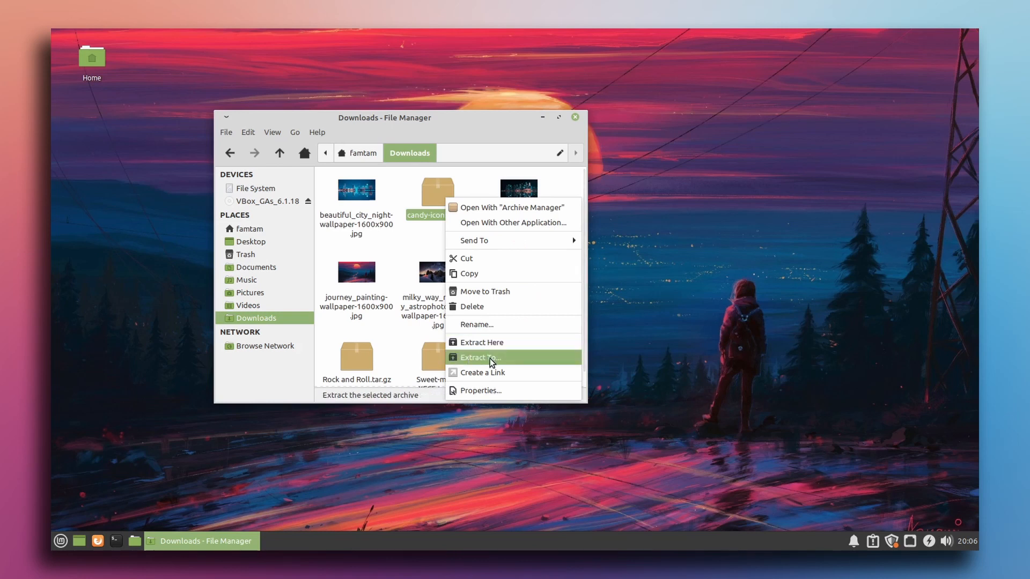
pyautogui.click(477, 357)
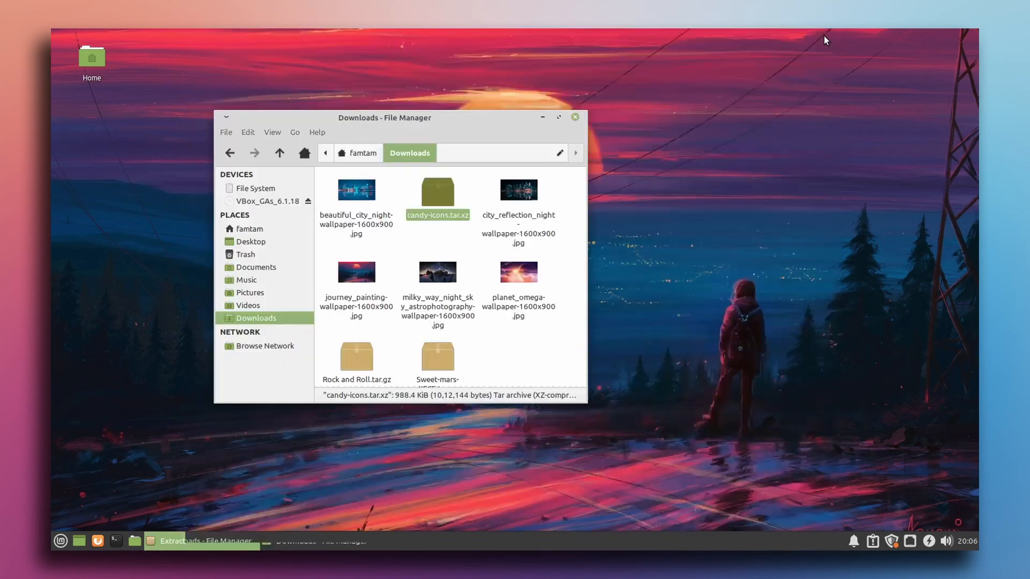
pyautogui.click(497, 331)
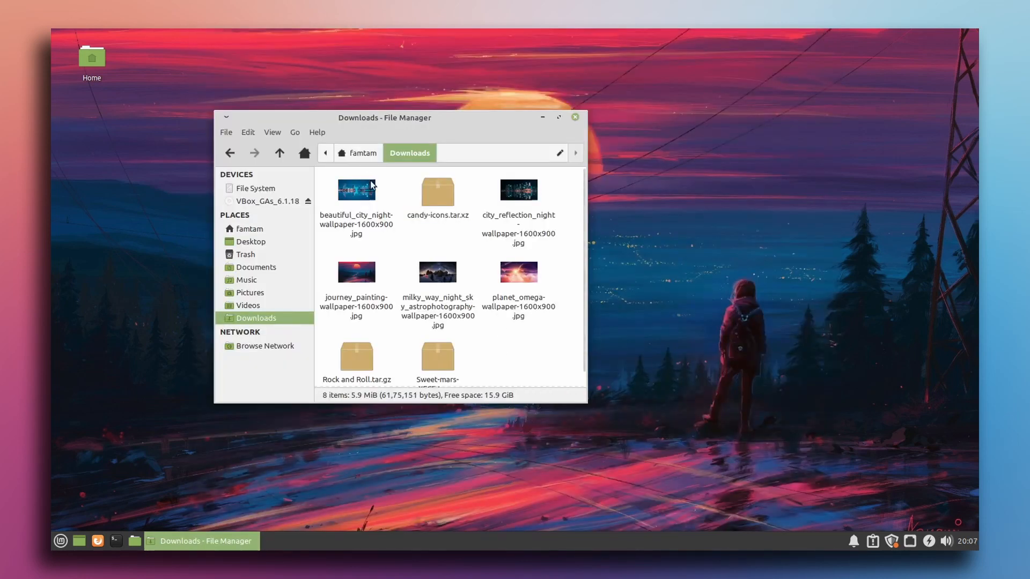
# Go to the home folder in the file manager and show its hidden files
pyautogui.click(364, 155)
pyautogui.click(499, 256)
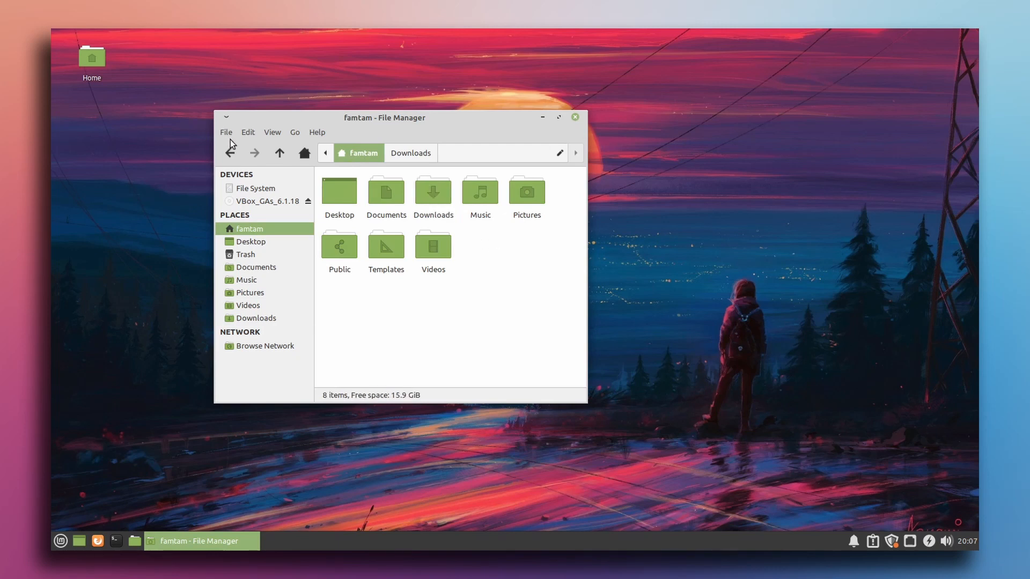
pyautogui.click(272, 132)
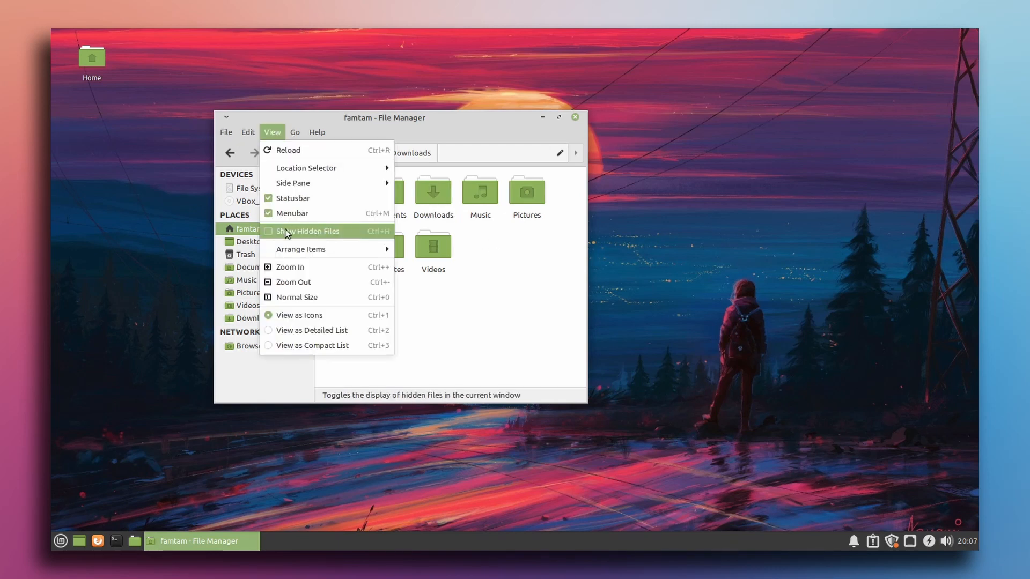
pyautogui.click(299, 232)
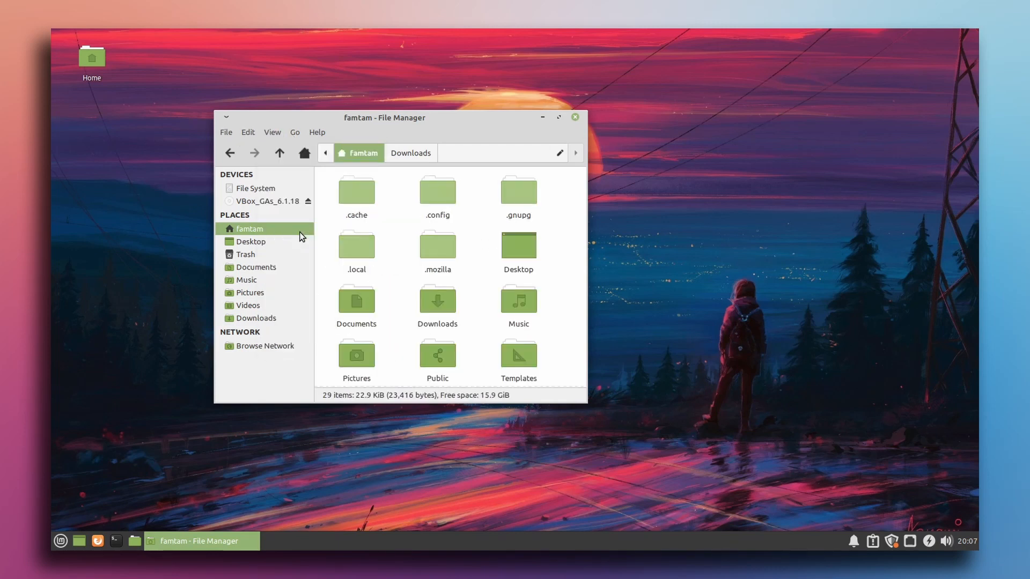
# Create a folder named .themes in the home folder
pyautogui.rightClick(478, 234)
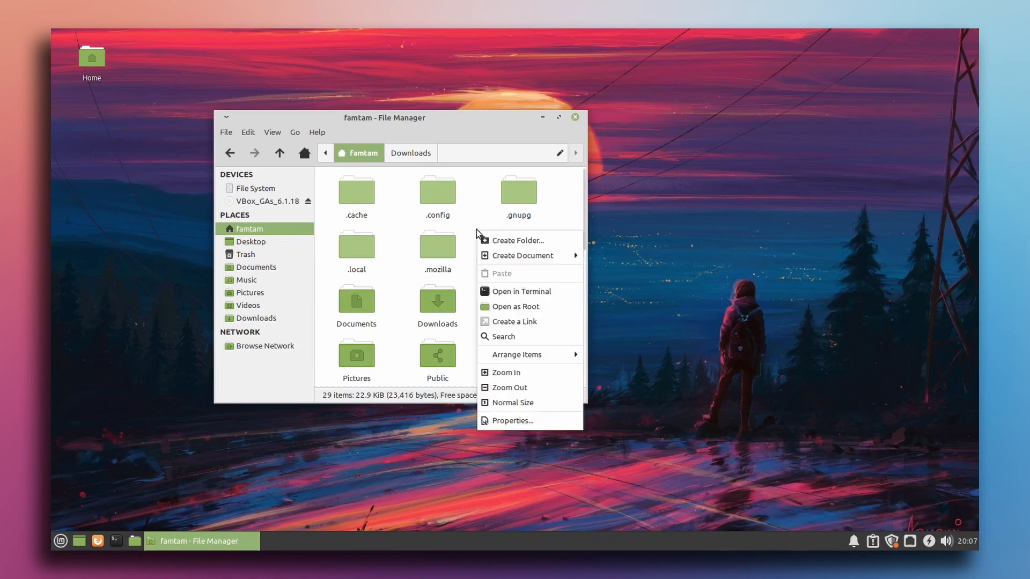
pyautogui.click(504, 240)
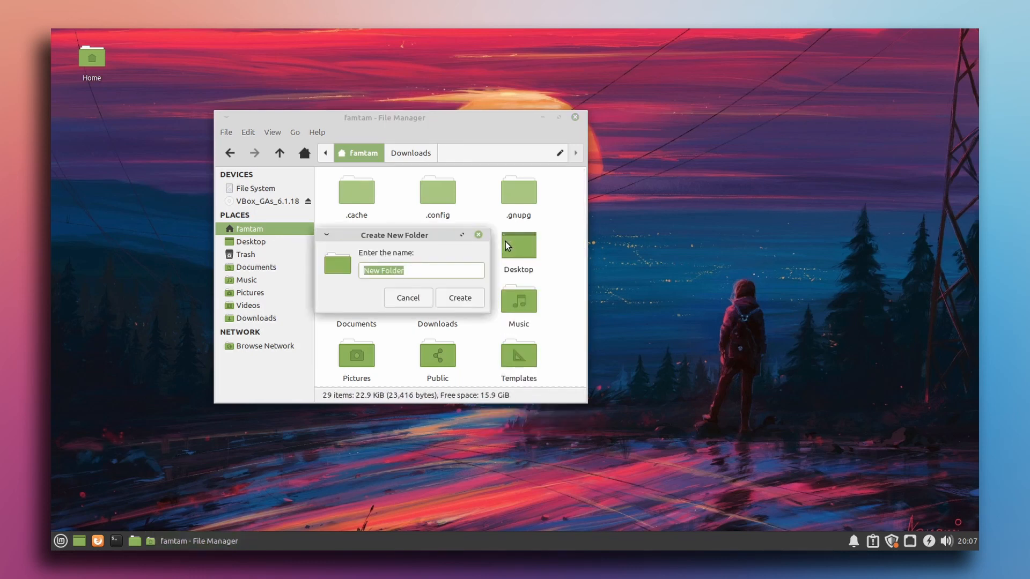
pyautogui.write('.themes')
pyautogui.click(460, 298)
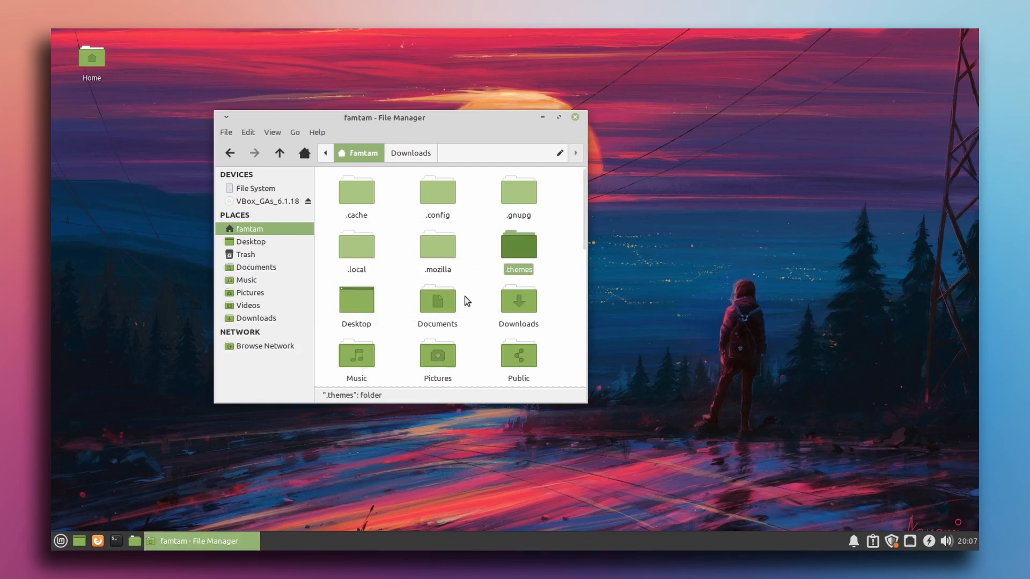
# Create a folder named .icons in the home folder
pyautogui.rightClick(475, 244)
pyautogui.click(510, 253)
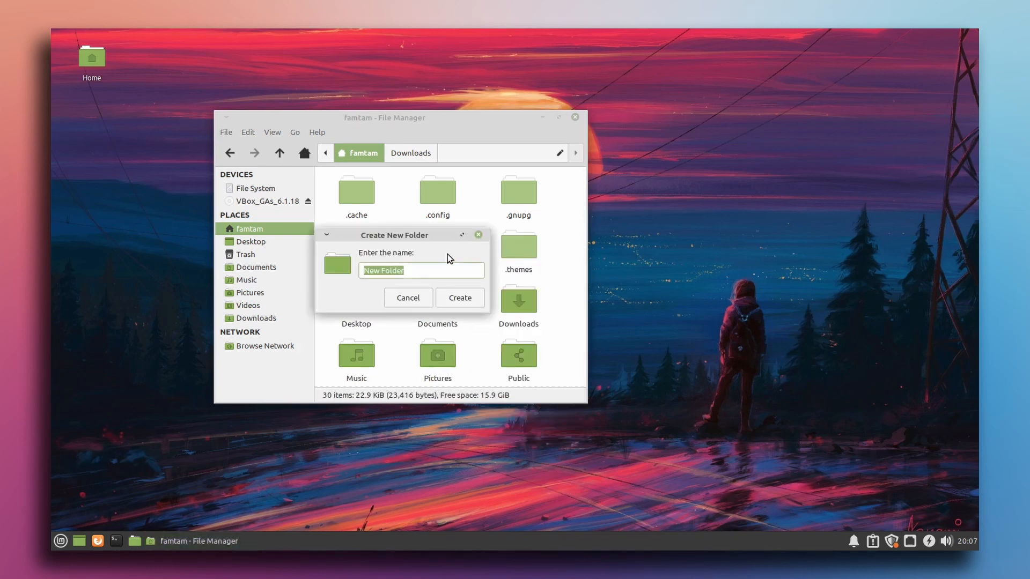
pyautogui.write('.icons')
pyautogui.click(461, 298)
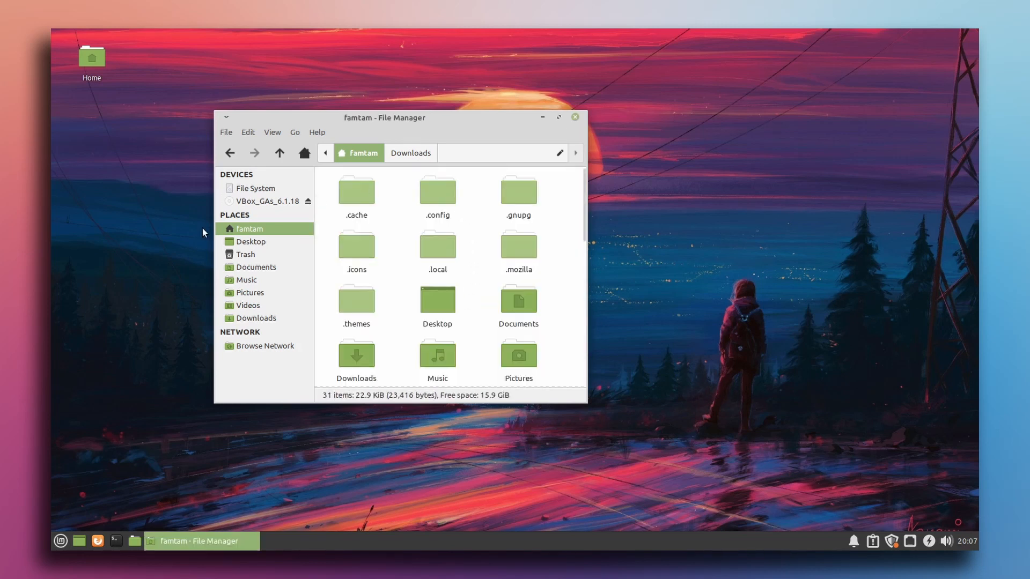
# Extract candy-icons.tar.xz from Downloads into the home folder's .icons folder, showing hidden files in the extraction dialog
pyautogui.click(397, 153)
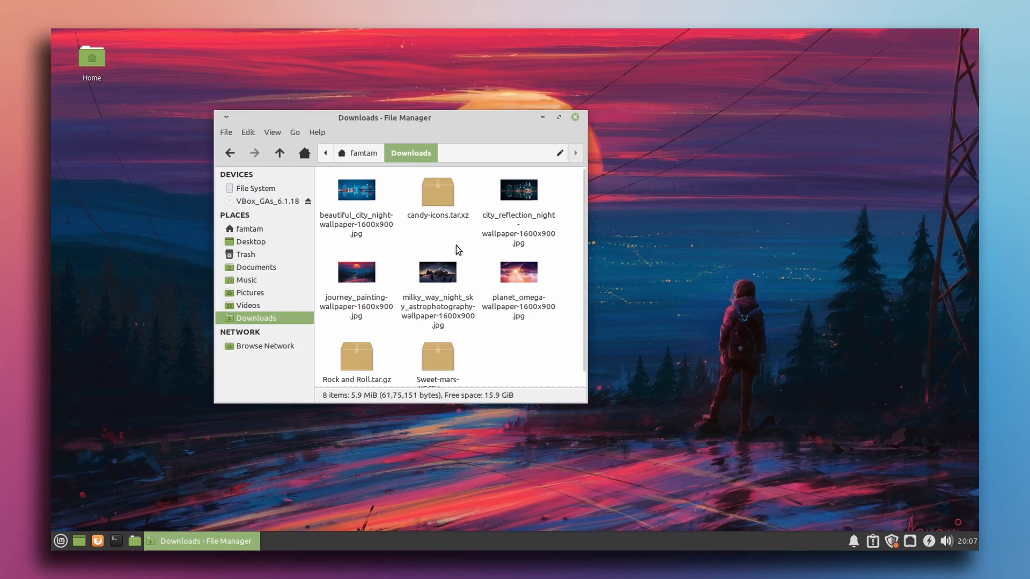
pyautogui.click(438, 193)
pyautogui.rightClick(440, 203)
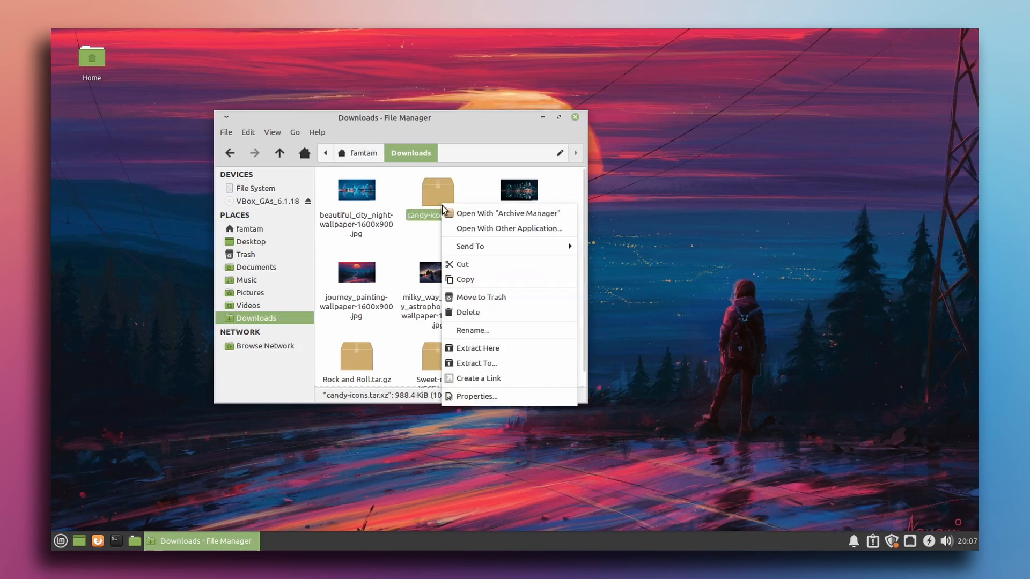
pyautogui.click(486, 363)
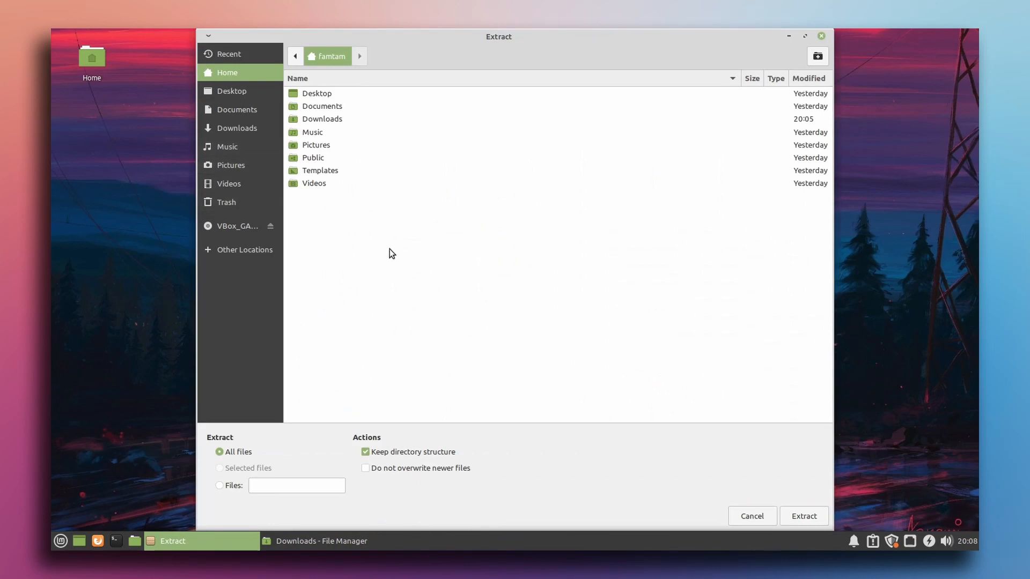
pyautogui.rightClick(386, 228)
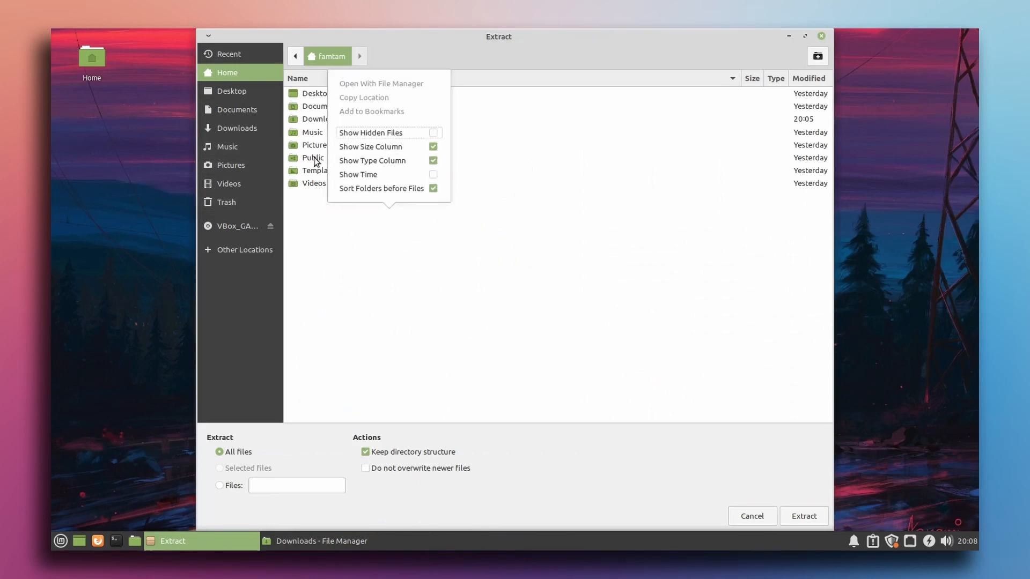
pyautogui.click(408, 133)
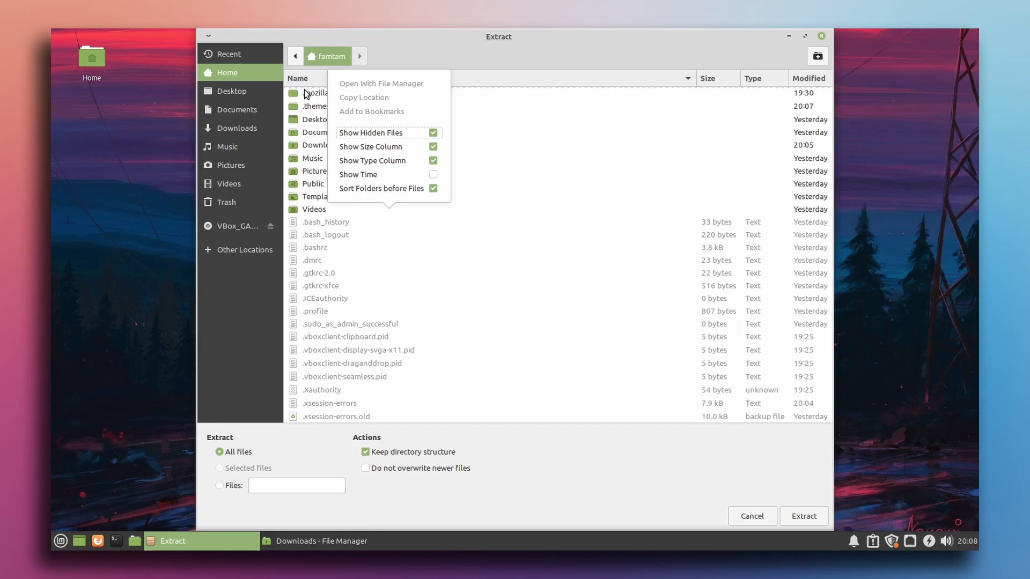
pyautogui.click(481, 80)
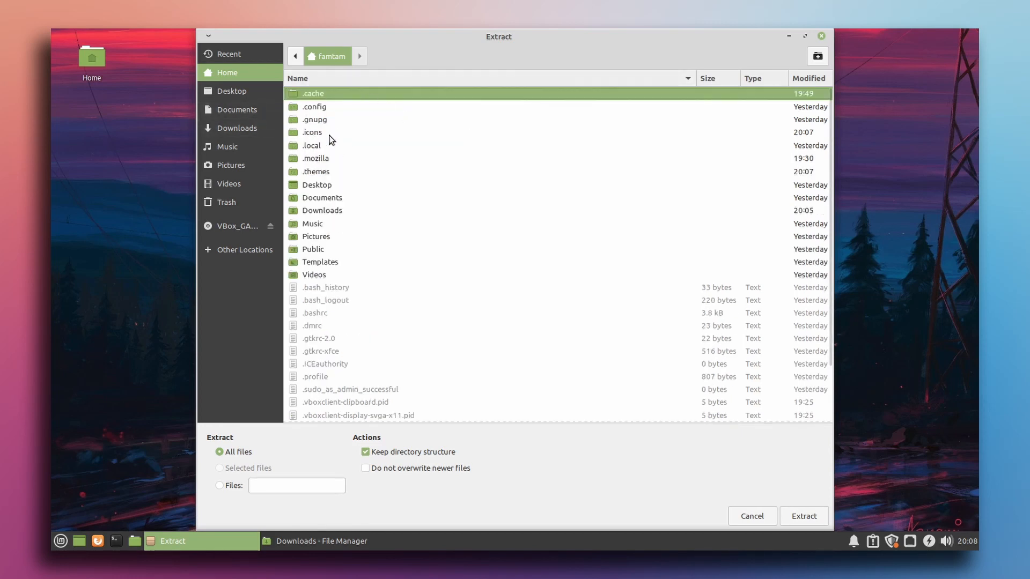
pyautogui.click(328, 133)
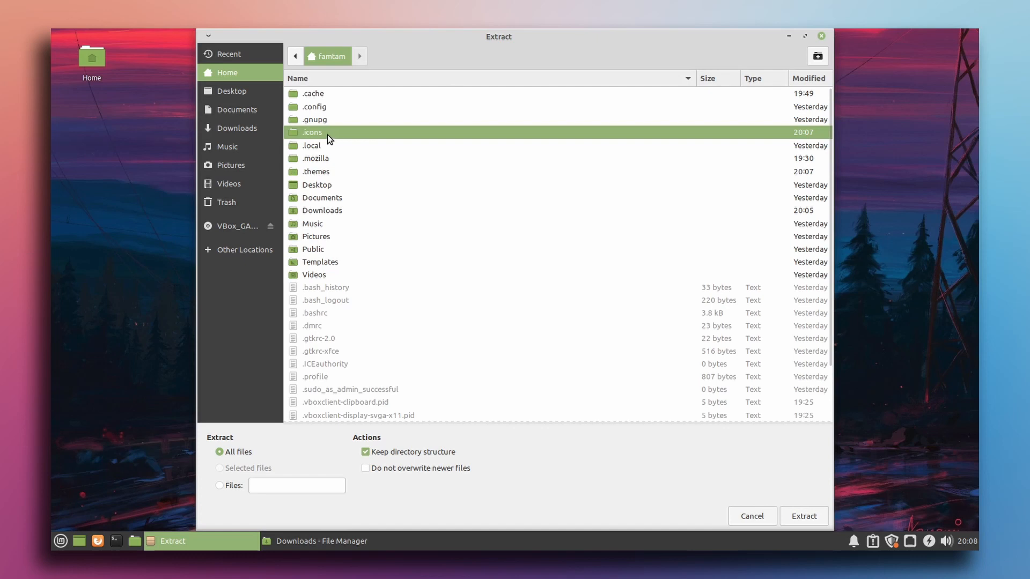
pyautogui.click(810, 517)
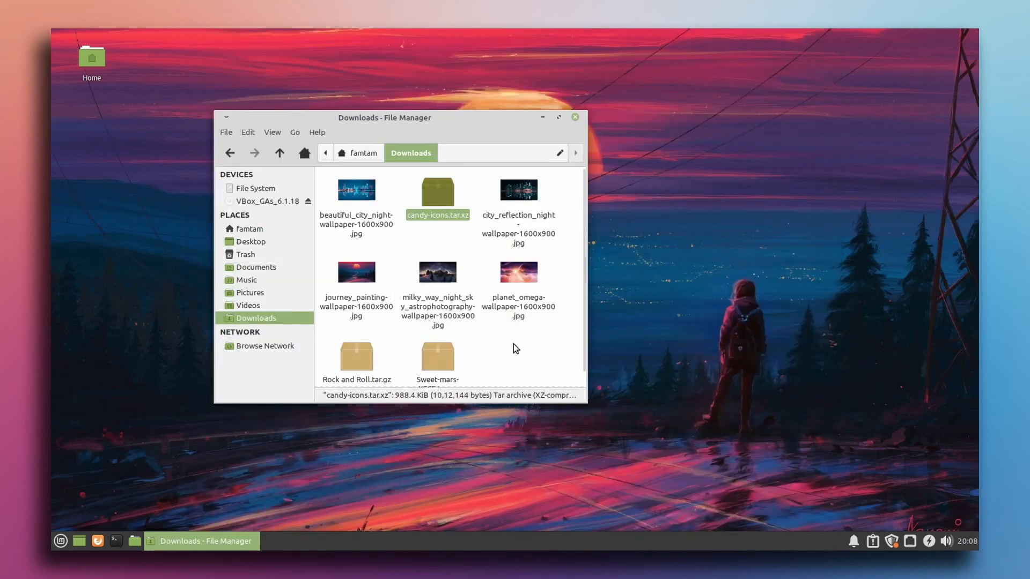
# Extract Sweet-mars-XFCE.tar.xz from Downloads into the home folder's .themes folder
pyautogui.click(516, 348)
pyautogui.scroll(-1, 493, 339)
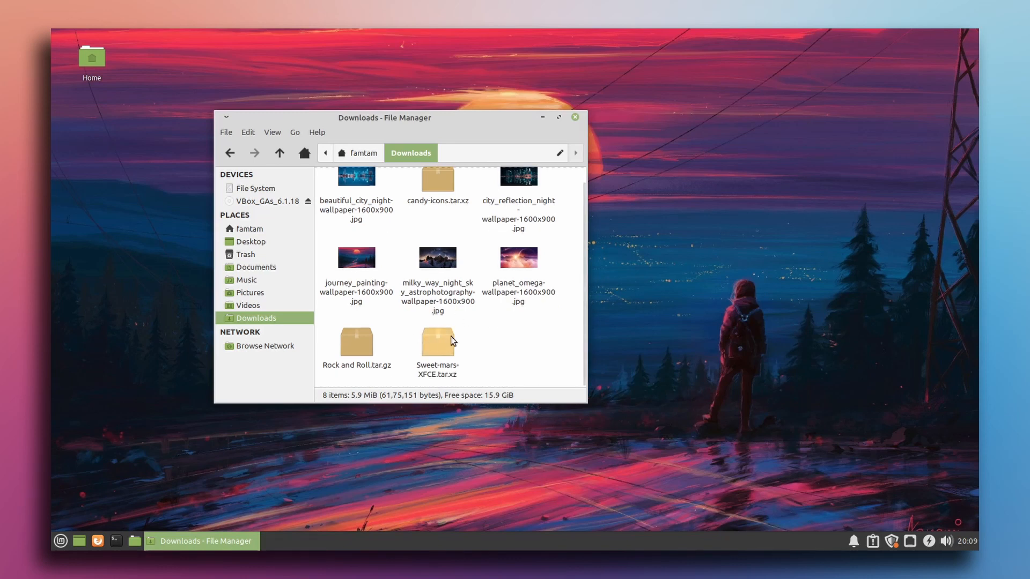
pyautogui.rightClick(452, 352)
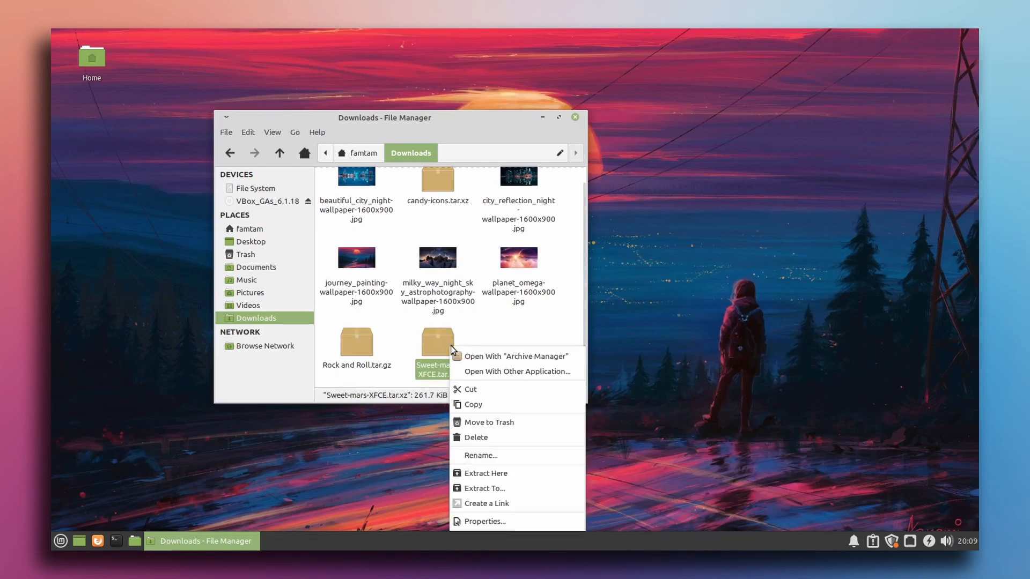
pyautogui.click(536, 488)
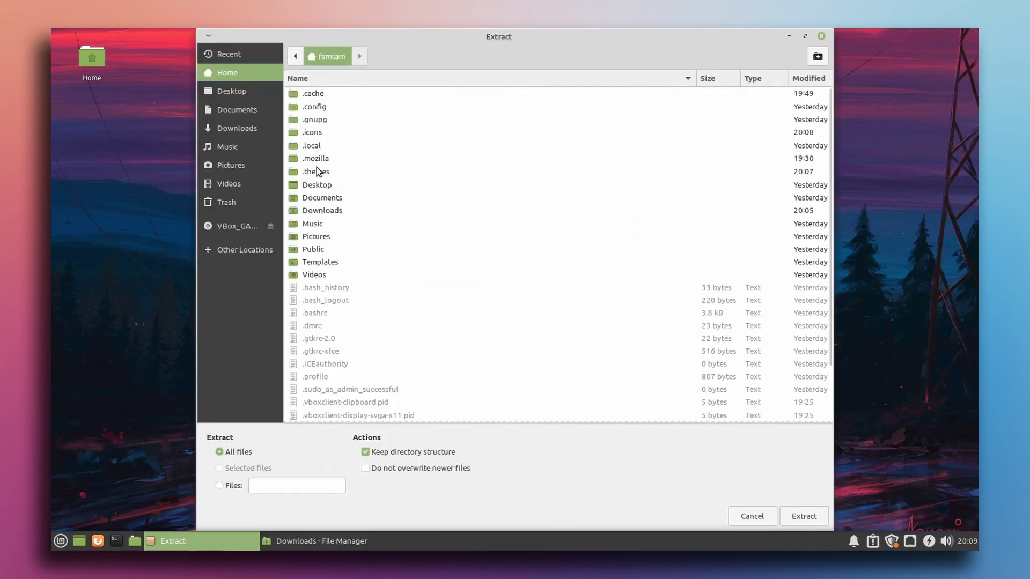
pyautogui.click(319, 172)
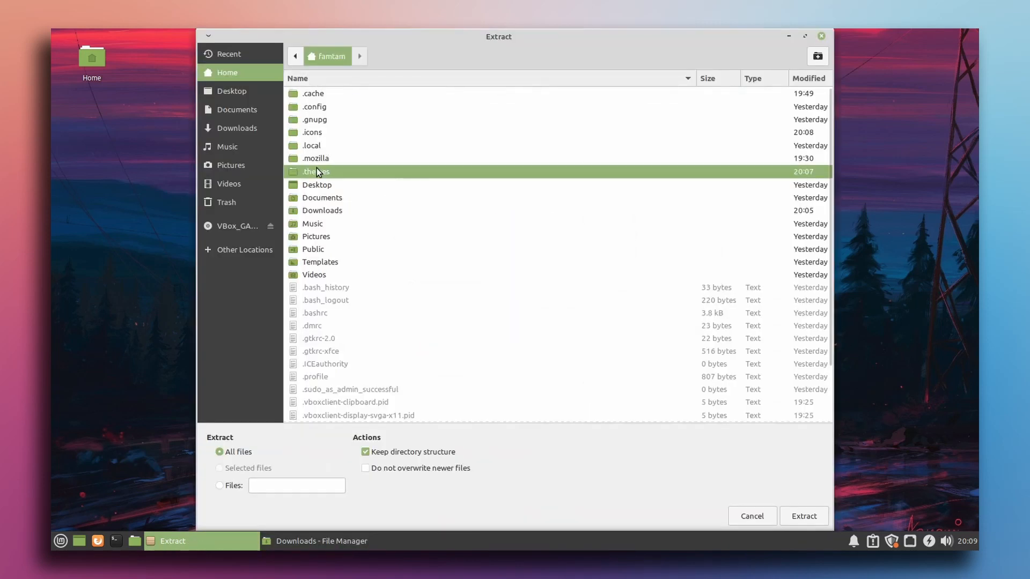
pyautogui.click(802, 517)
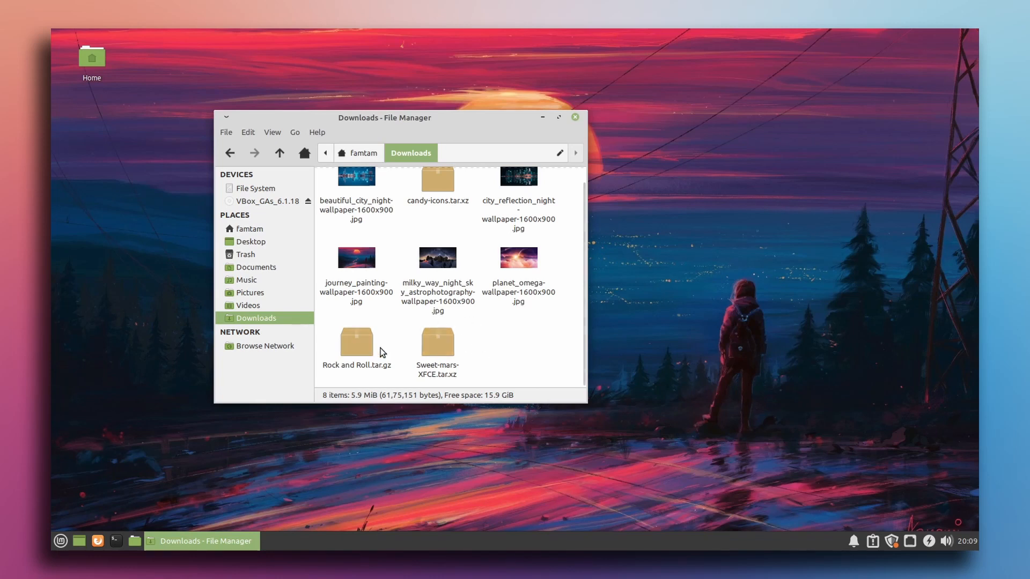
# Extract Rock and Roll.tar.gz into the Downloads folder and minimize the file manager window
pyautogui.rightClick(334, 359)
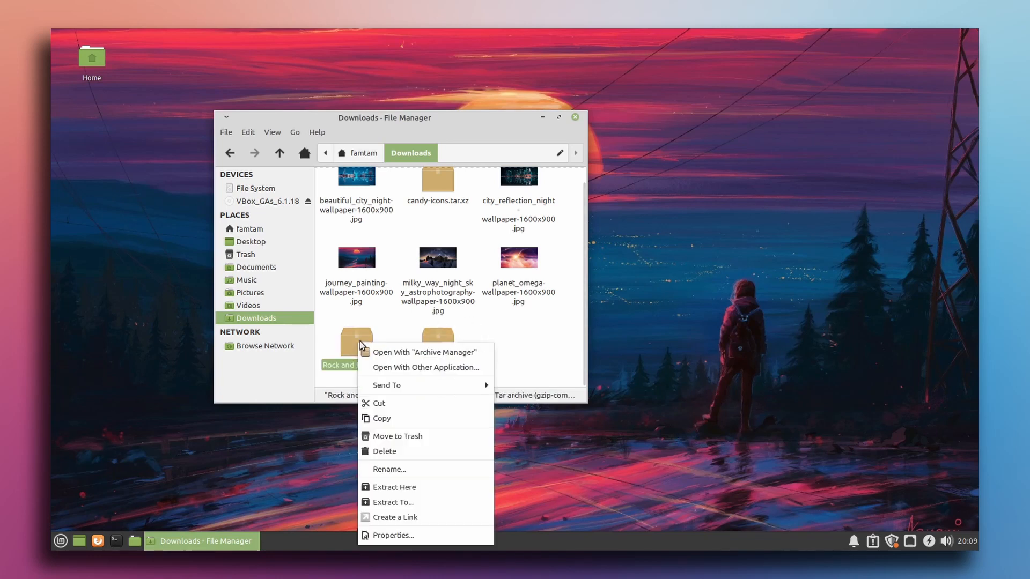
pyautogui.click(417, 504)
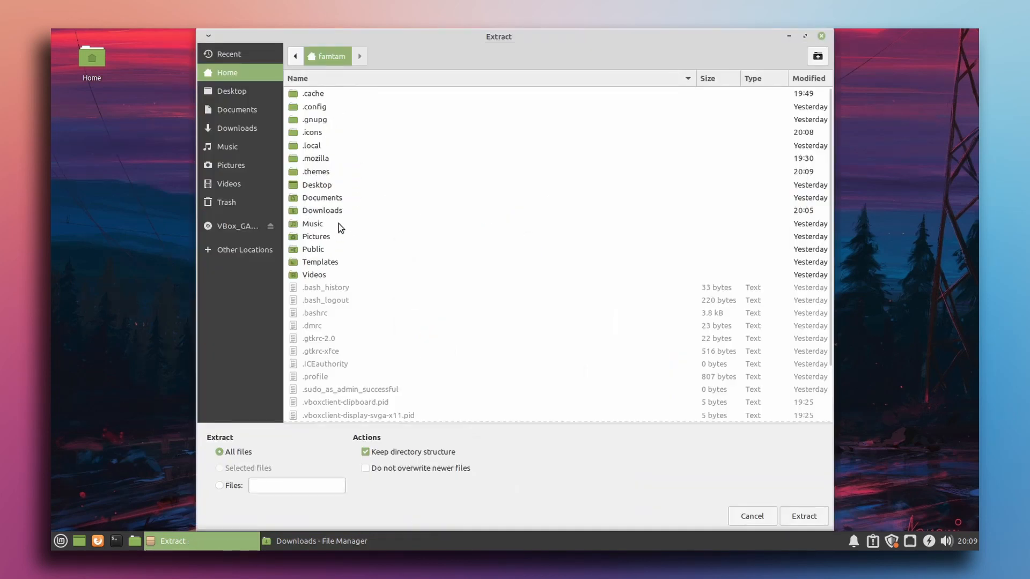
pyautogui.doubleClick(332, 210)
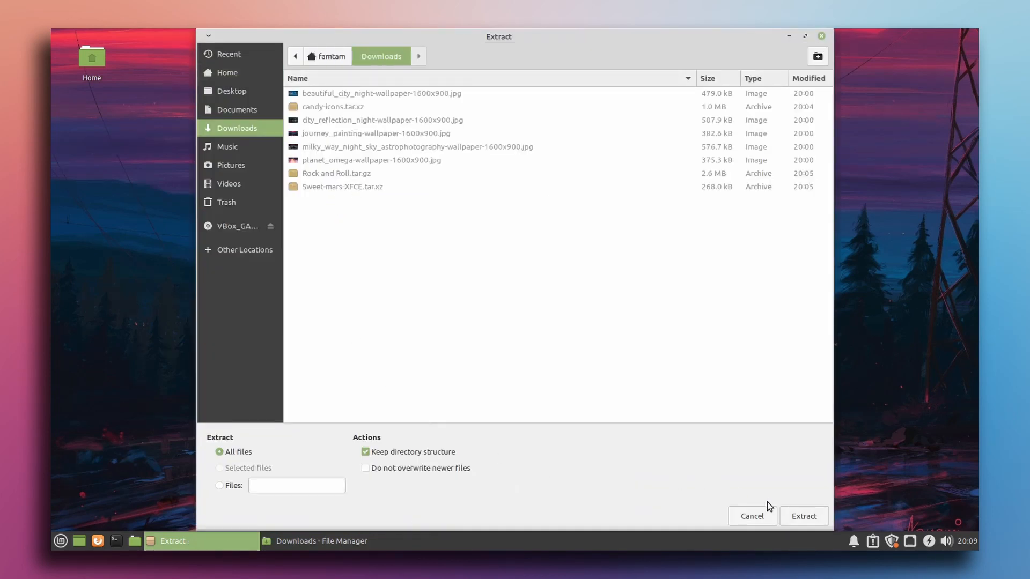
pyautogui.click(799, 516)
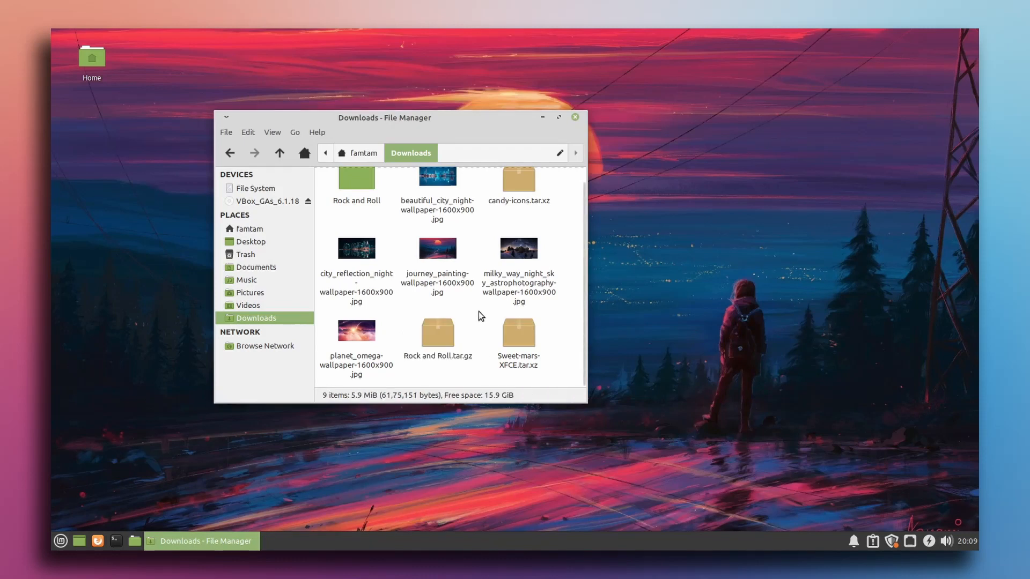
pyautogui.click(543, 117)
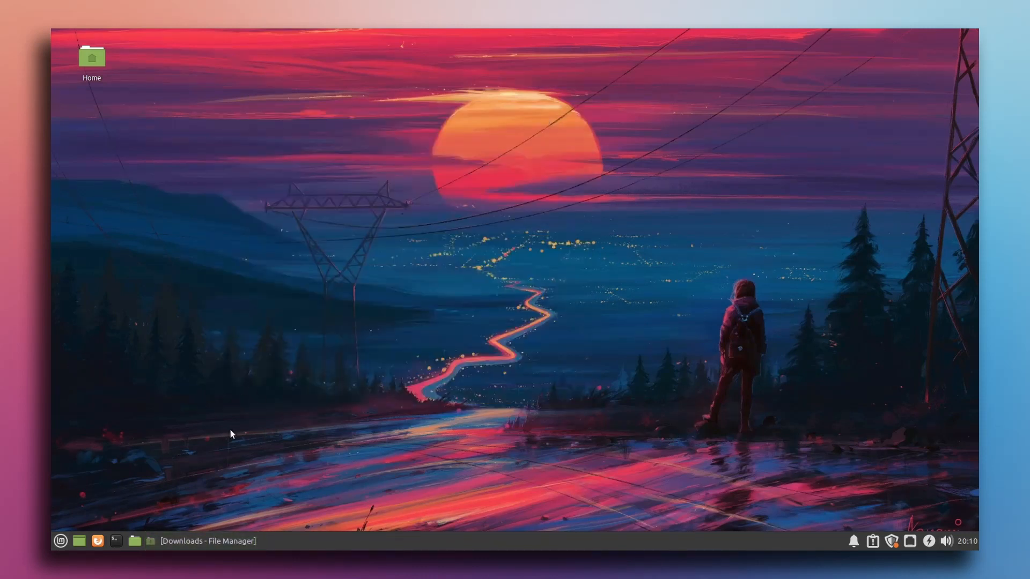
# Apply the Sweet-mars-XFCE style in the desktop's Appearance settings
pyautogui.click(60, 542)
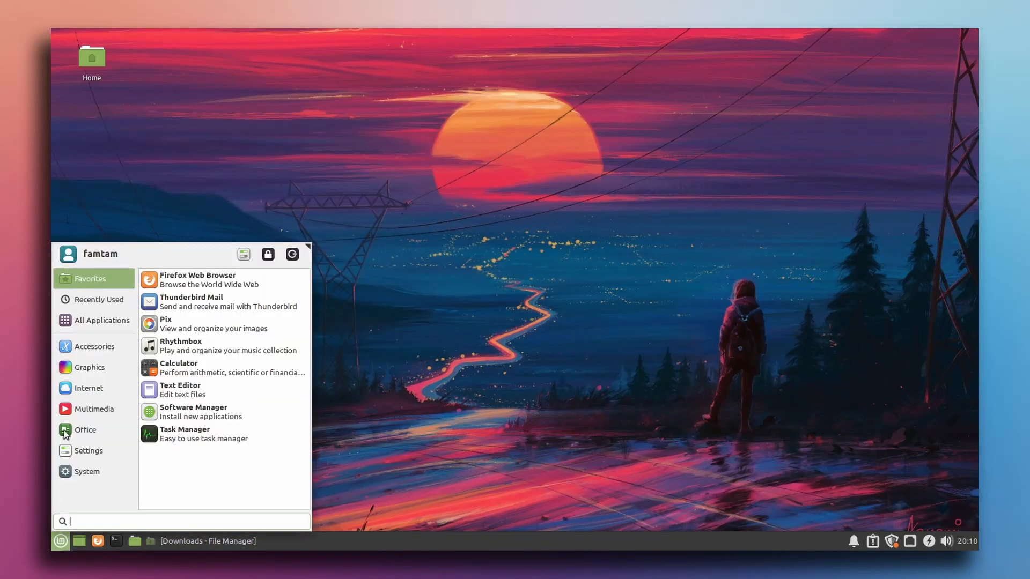
pyautogui.click(243, 258)
pyautogui.click(501, 219)
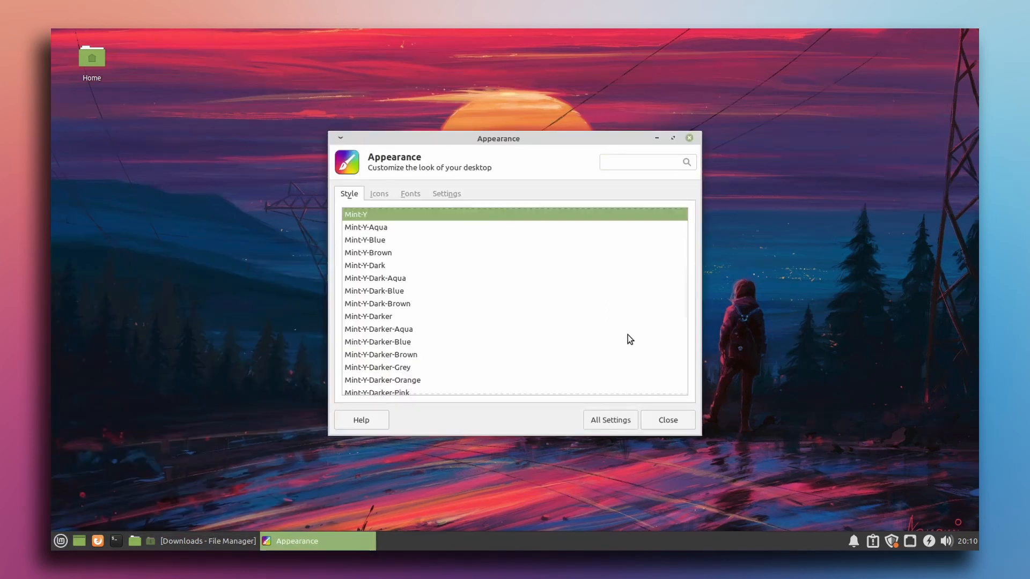
pyautogui.scroll(-5, 629, 339)
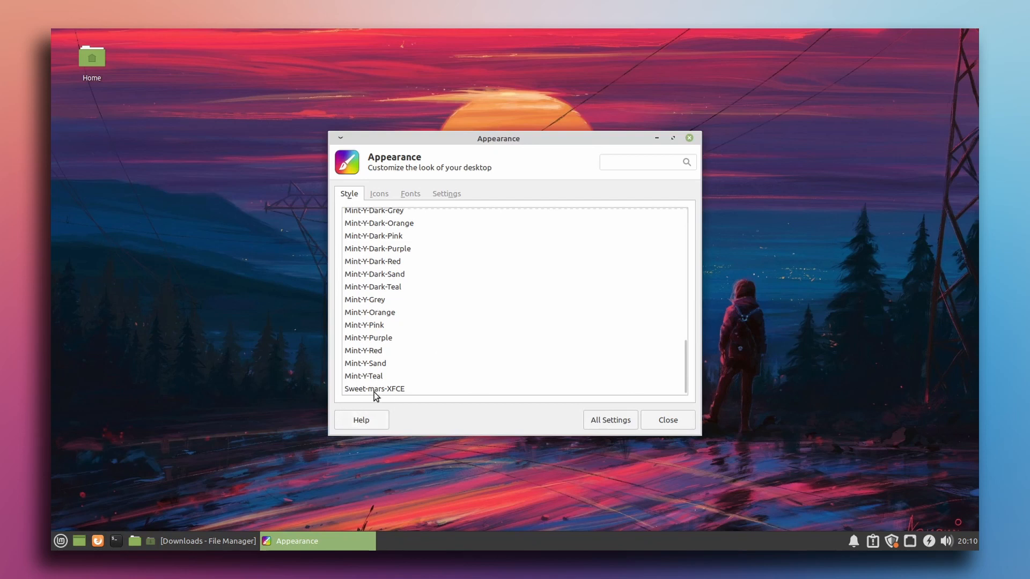
pyautogui.click(396, 390)
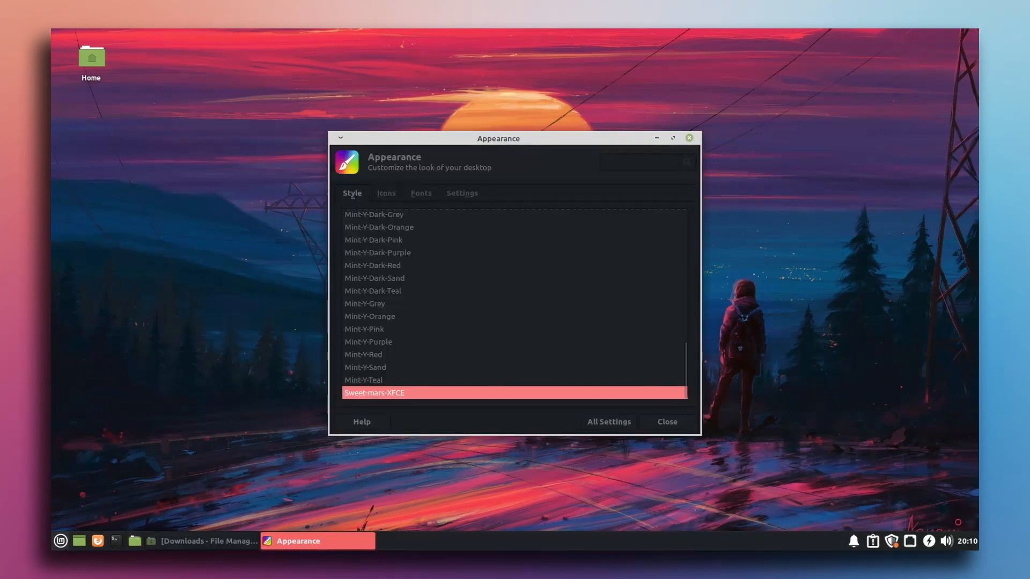
# Set the desktop's icon theme to candy-icons
pyautogui.click(386, 195)
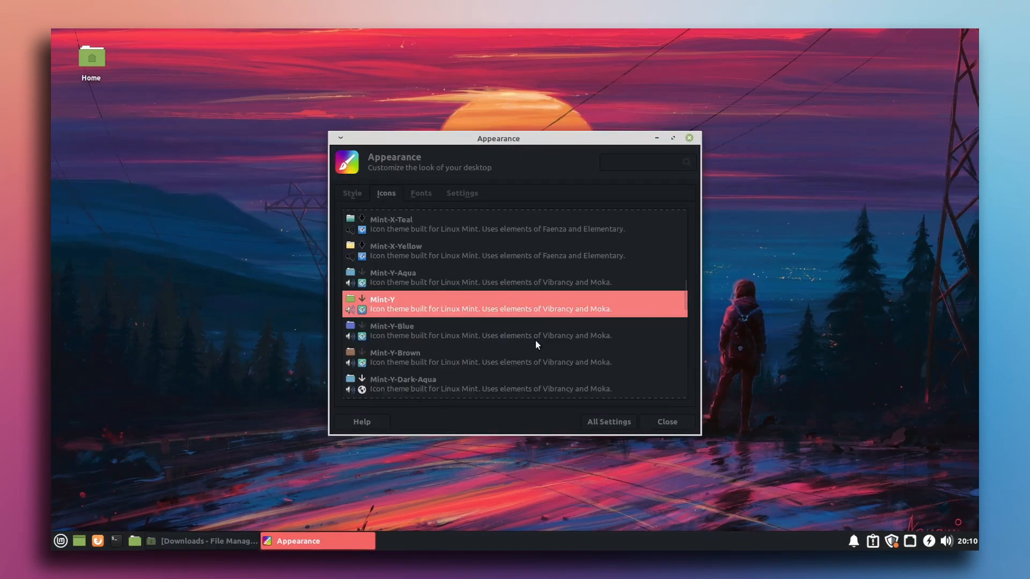
pyautogui.scroll(8, 424, 282)
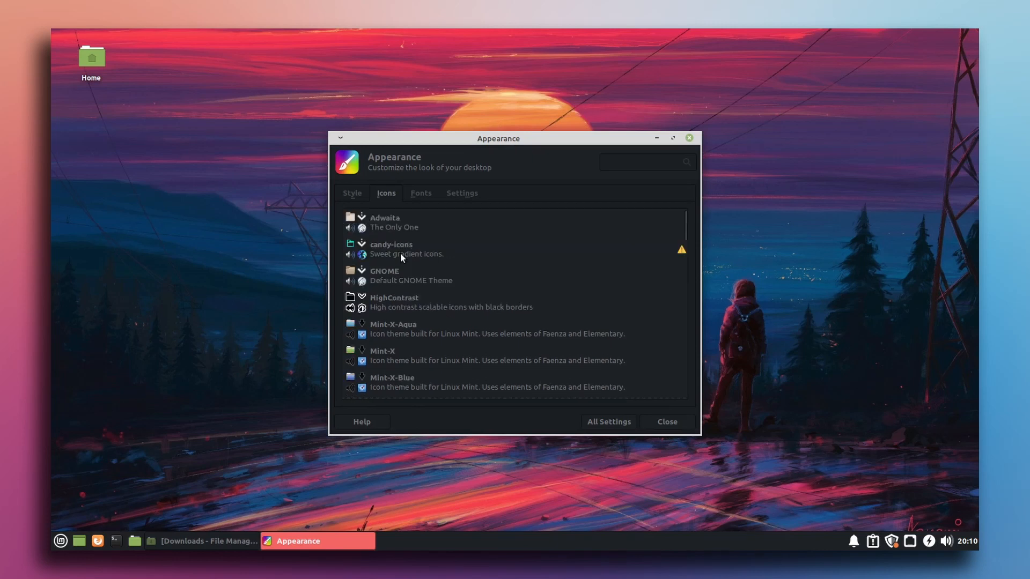
pyautogui.click(400, 252)
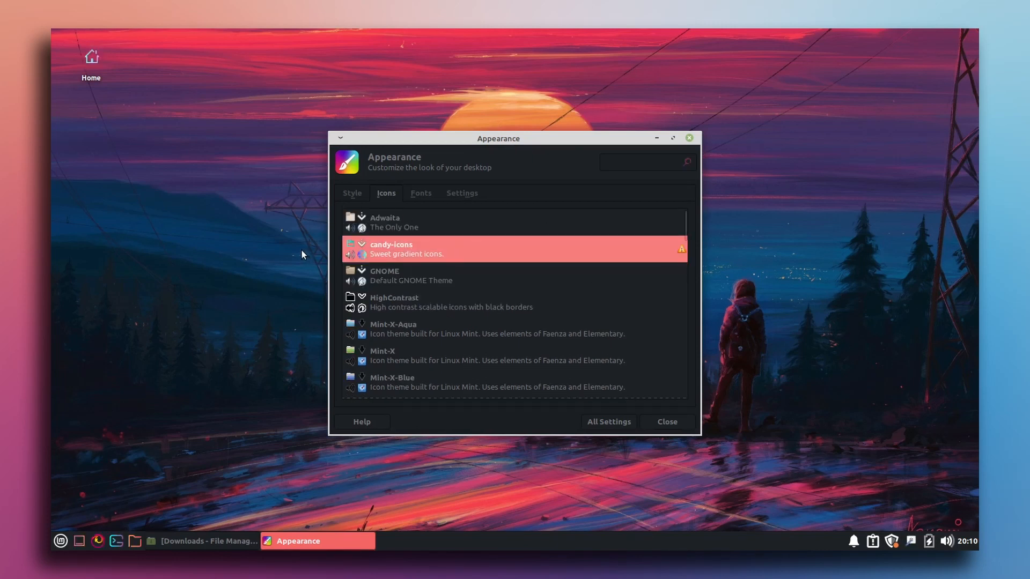
pyautogui.click(60, 541)
pyautogui.click(60, 542)
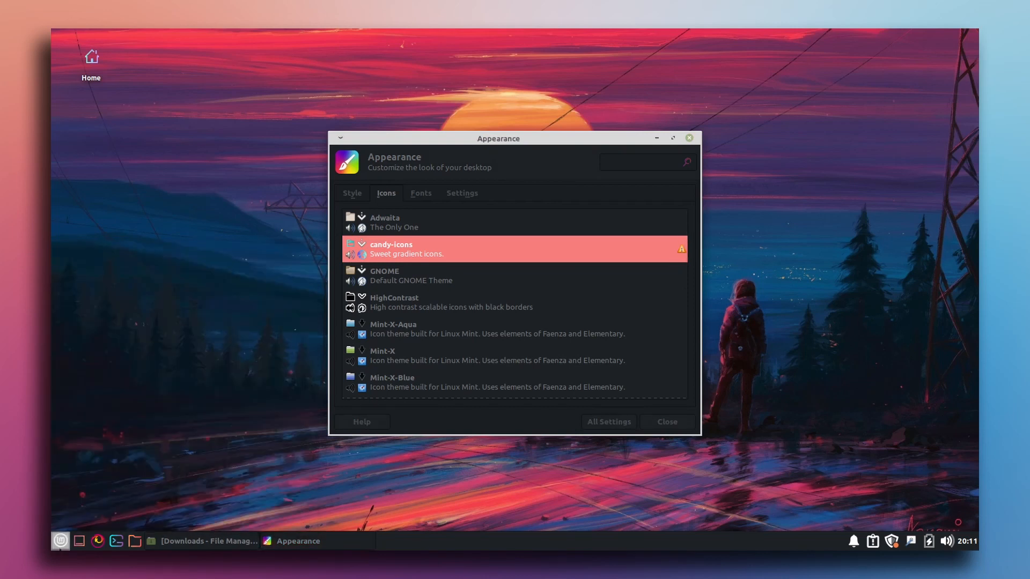
# Set the default font to Umpush Light, searching the font list for "um"
pyautogui.click(421, 193)
pyautogui.click(507, 227)
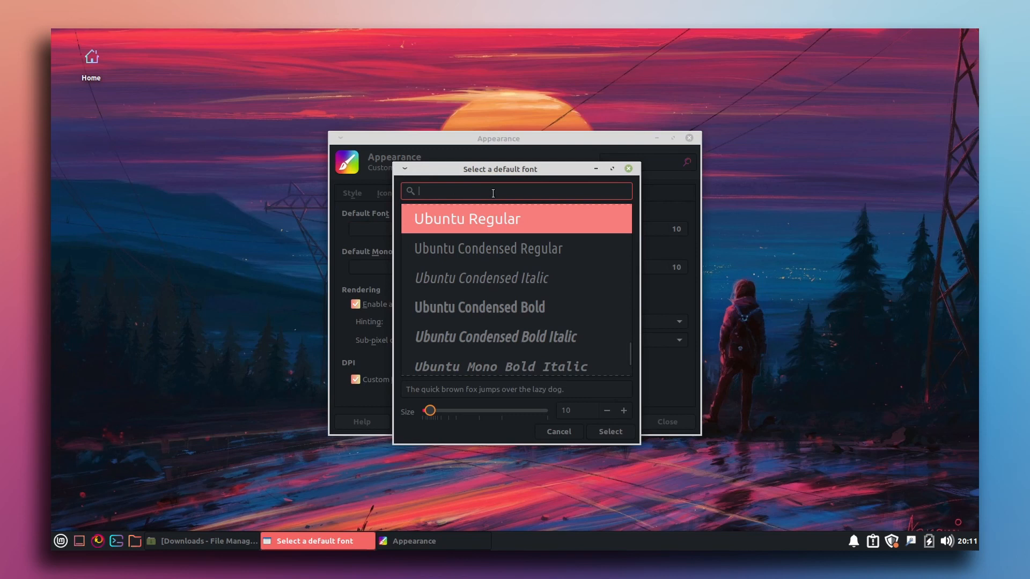
pyautogui.write('um')
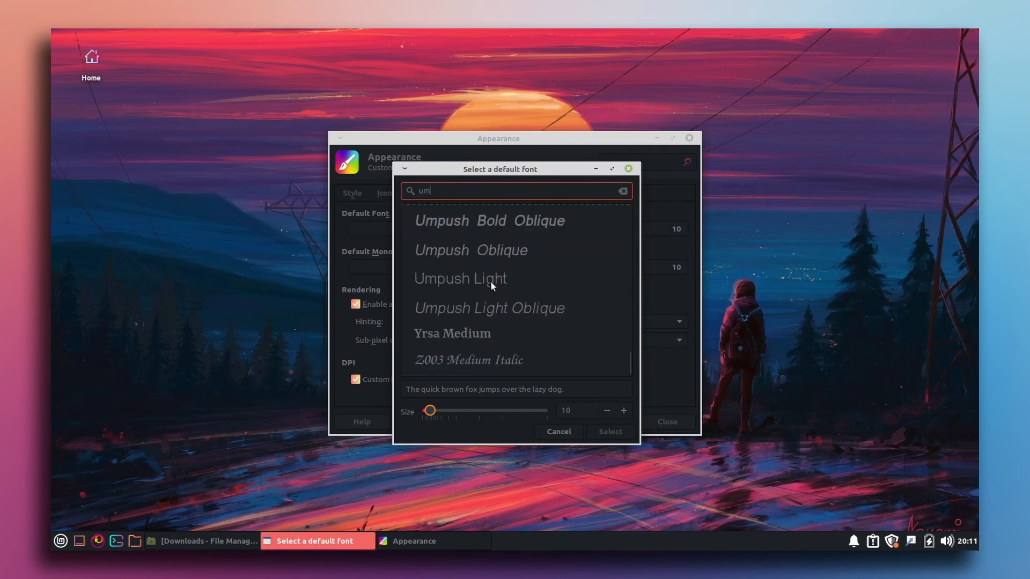
pyautogui.click(491, 282)
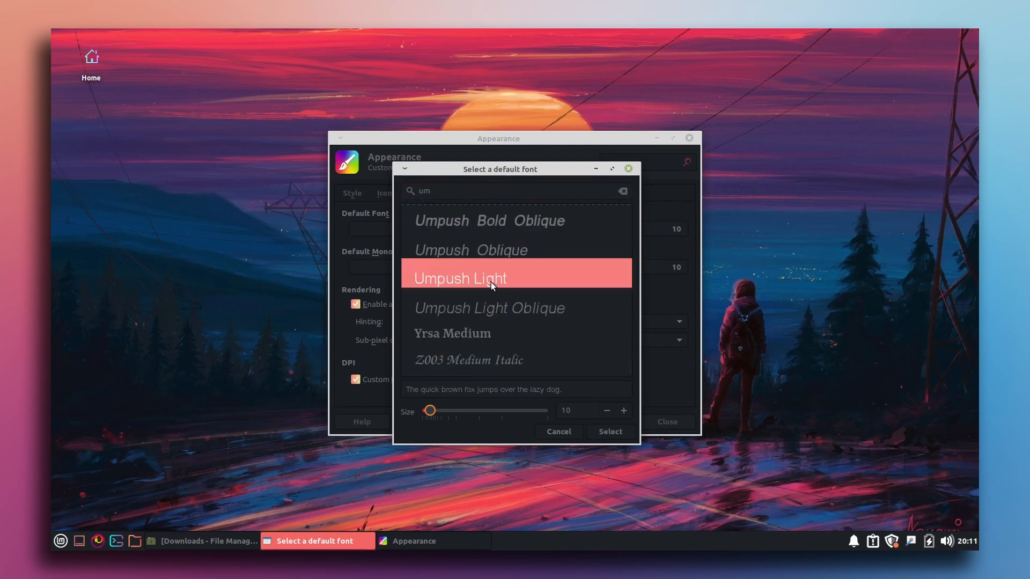
pyautogui.click(610, 426)
# Enable event sounds, input feedback sounds, editable accelerators and images on buttons in the Appearance settings
pyautogui.click(451, 197)
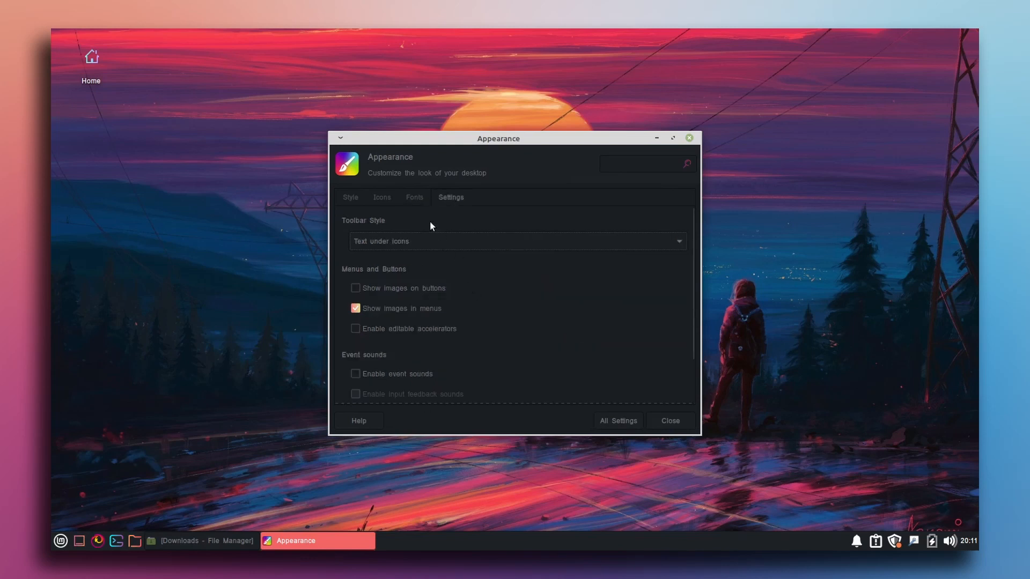
pyautogui.scroll(-2, 476, 292)
pyautogui.click(355, 319)
pyautogui.click(355, 340)
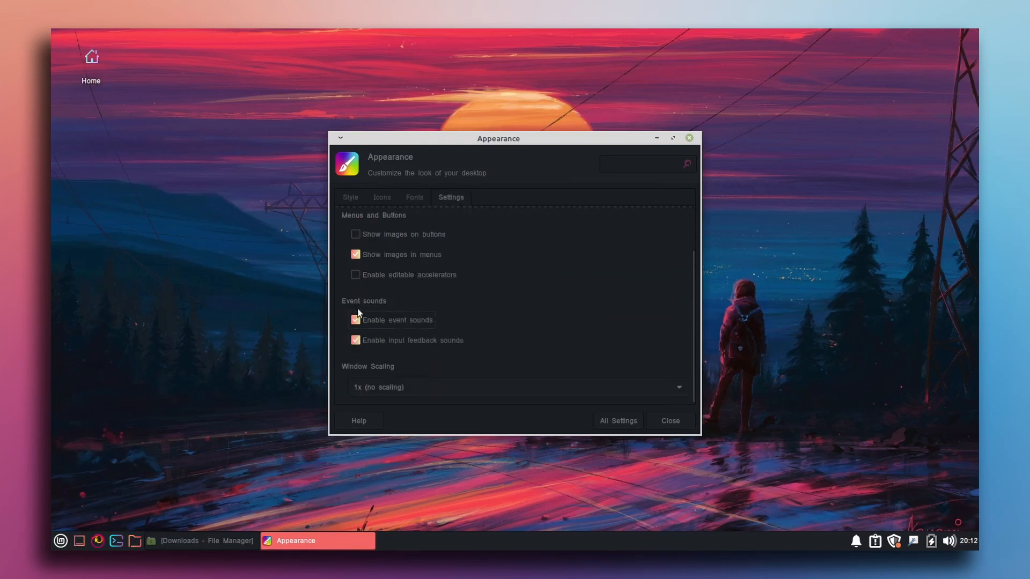
pyautogui.click(355, 274)
pyautogui.click(355, 234)
pyautogui.scroll(2, 506, 350)
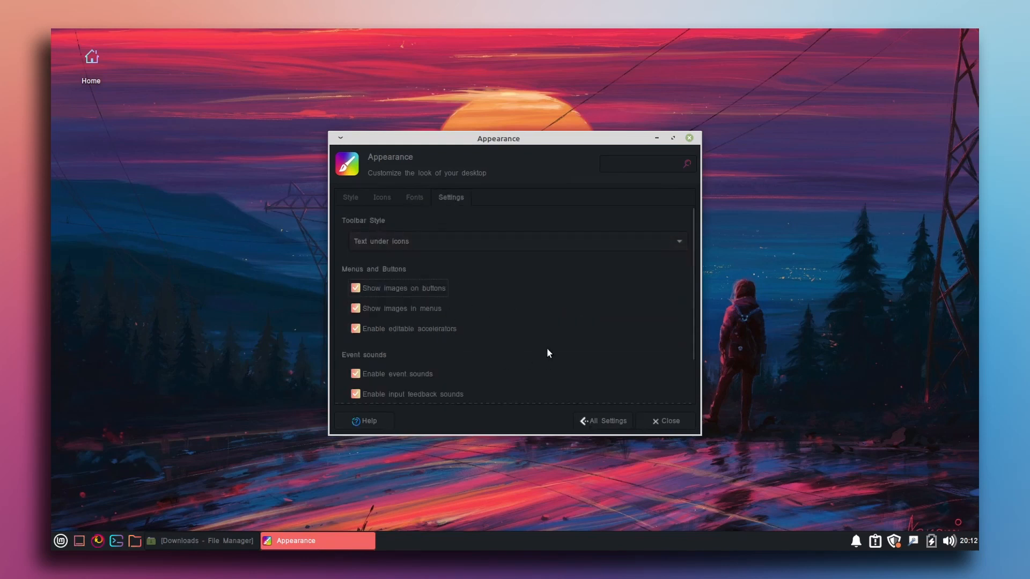
# Apply the Sweet-mars-XFCE theme in the Window Manager settings and remove the menu button from the active title bar layout
pyautogui.click(601, 422)
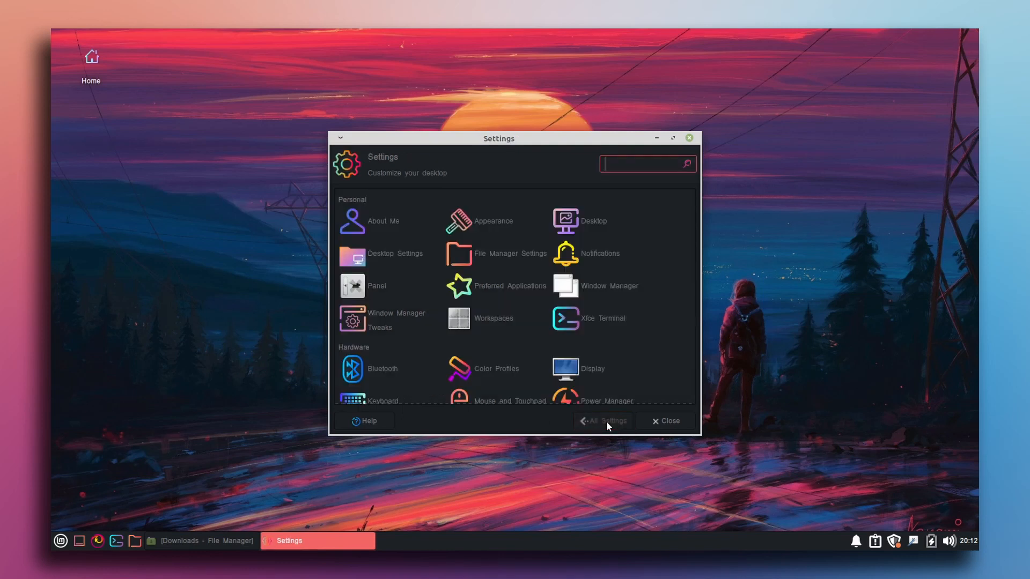
pyautogui.click(593, 287)
pyautogui.scroll(-5, 422, 289)
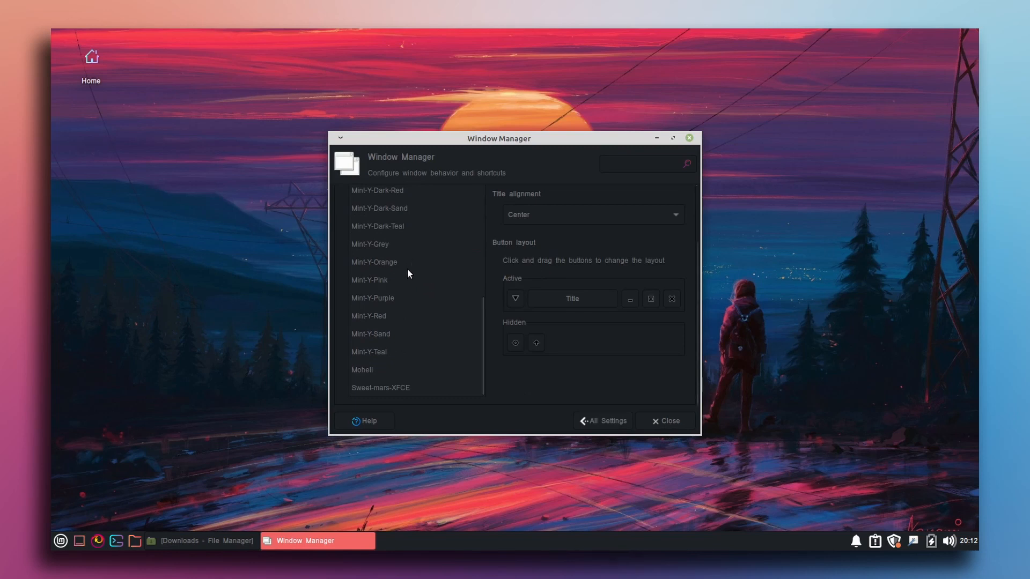
pyautogui.click(381, 388)
pyautogui.moveTo(516, 299); pyautogui.dragTo(588, 350)
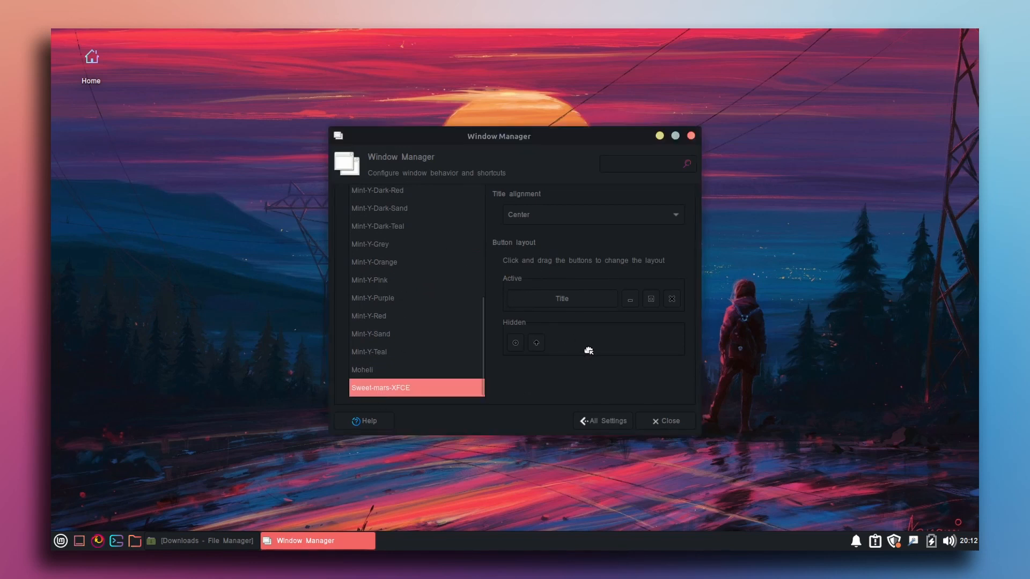
pyautogui.click(581, 217)
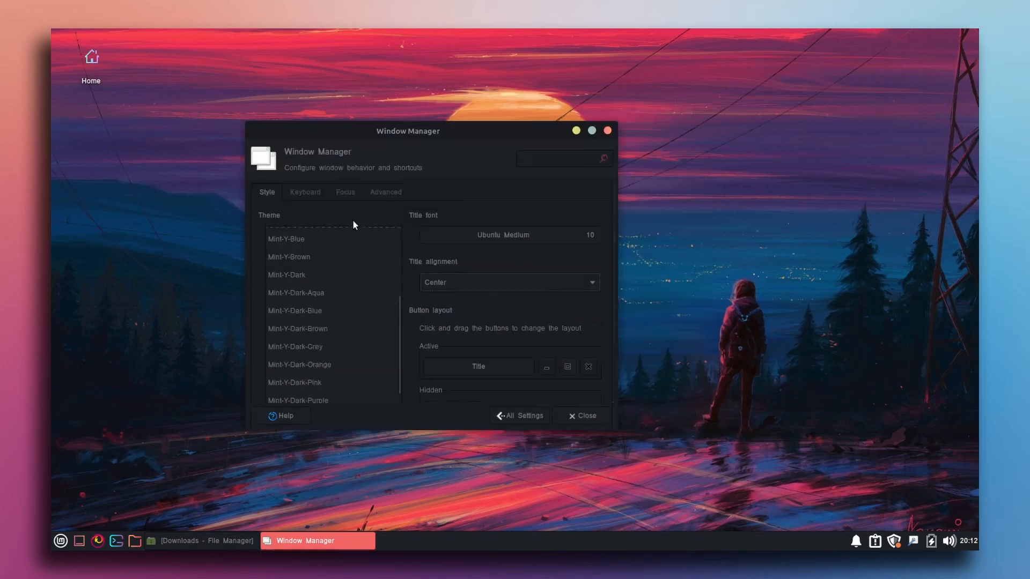
# Review the Window Manager's Focus and Advanced options and close the settings window
pyautogui.click(339, 194)
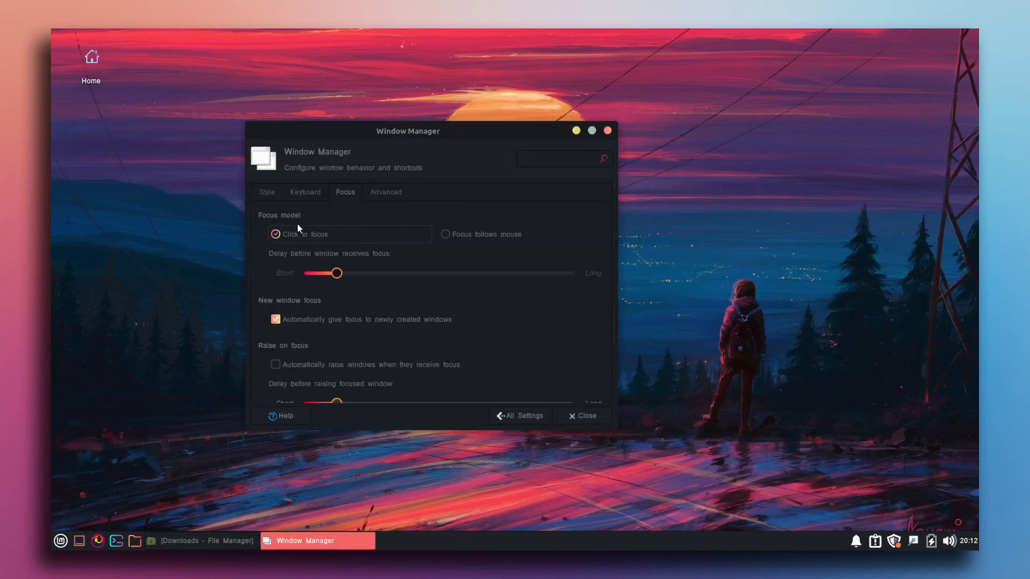
pyautogui.scroll(-3, 398, 233)
pyautogui.scroll(3, 496, 267)
pyautogui.click(379, 196)
pyautogui.scroll(-3, 544, 317)
pyautogui.hotkey('alt', 'F4')
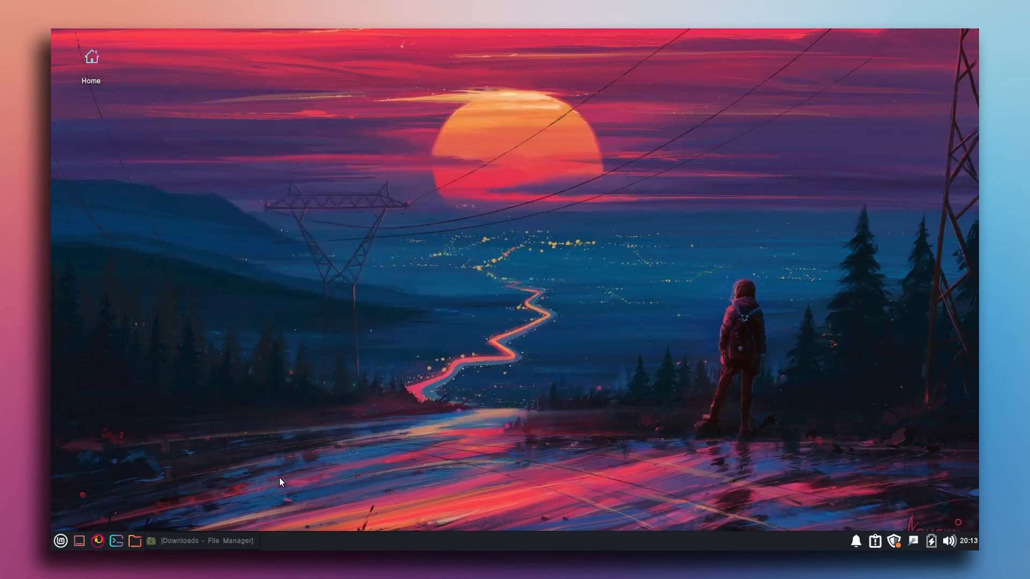
# Search the installed applications for "manager", launch Synaptic Package Manager and authenticate with the account password
pyautogui.click(61, 541)
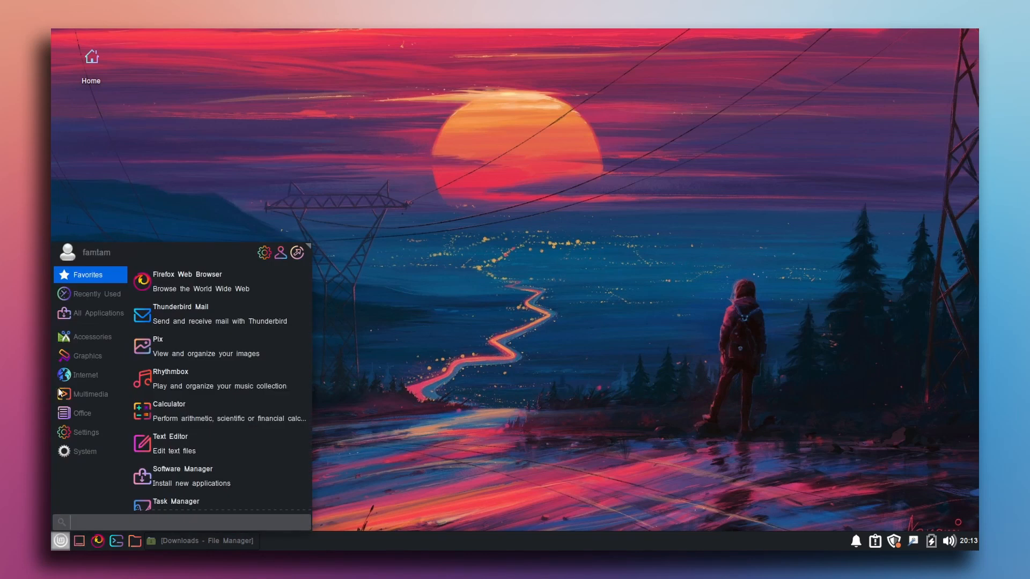
pyautogui.click(82, 413)
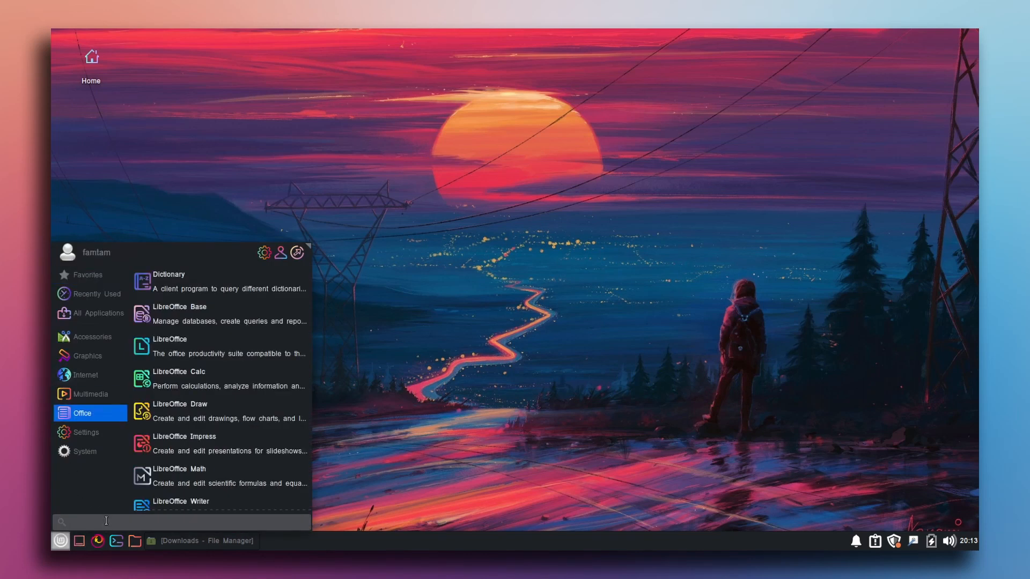
pyautogui.write('manager')
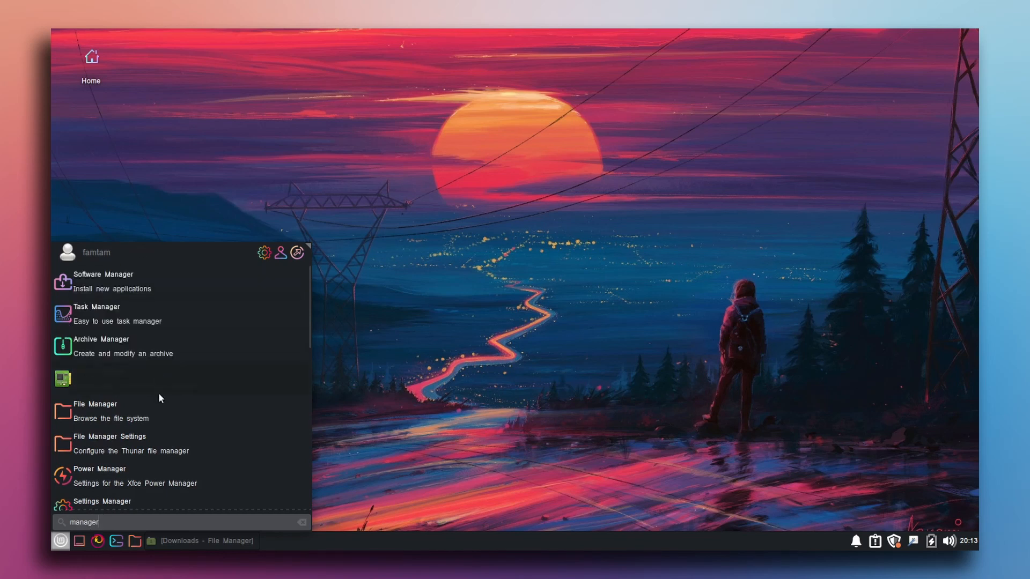
pyautogui.scroll(-1, 93, 478)
pyautogui.click(162, 474)
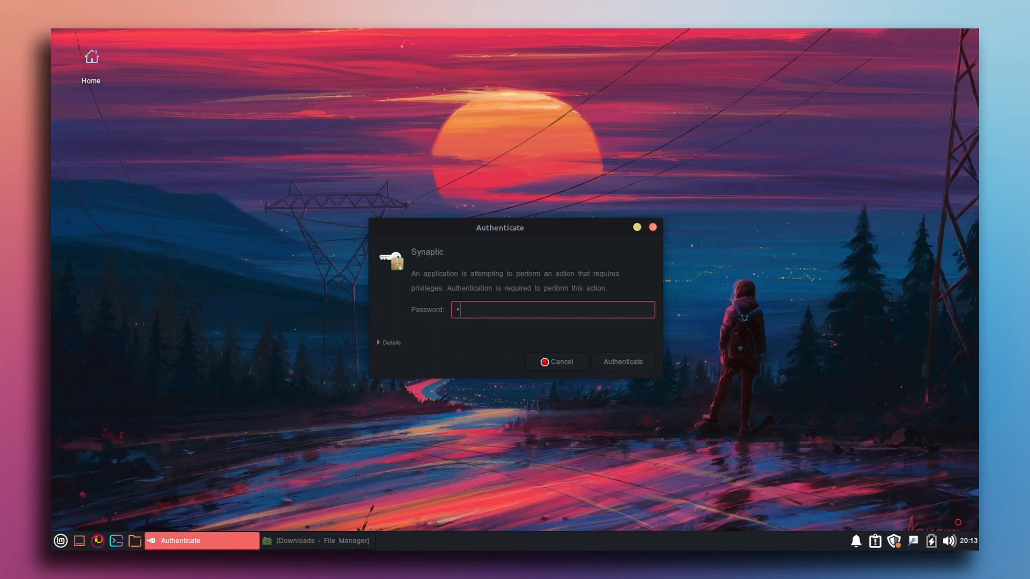
pyautogui.write('••••')
pyautogui.press('Return')
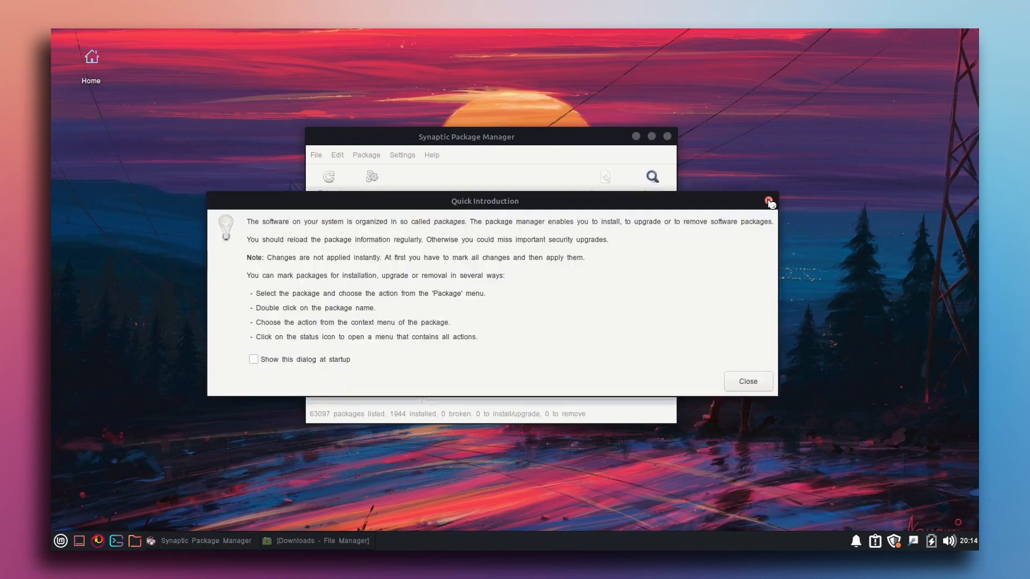
# Dismiss the introduction, search the packages for "conky" and mark the conky package for installation
pyautogui.click(769, 200)
pyautogui.click(653, 179)
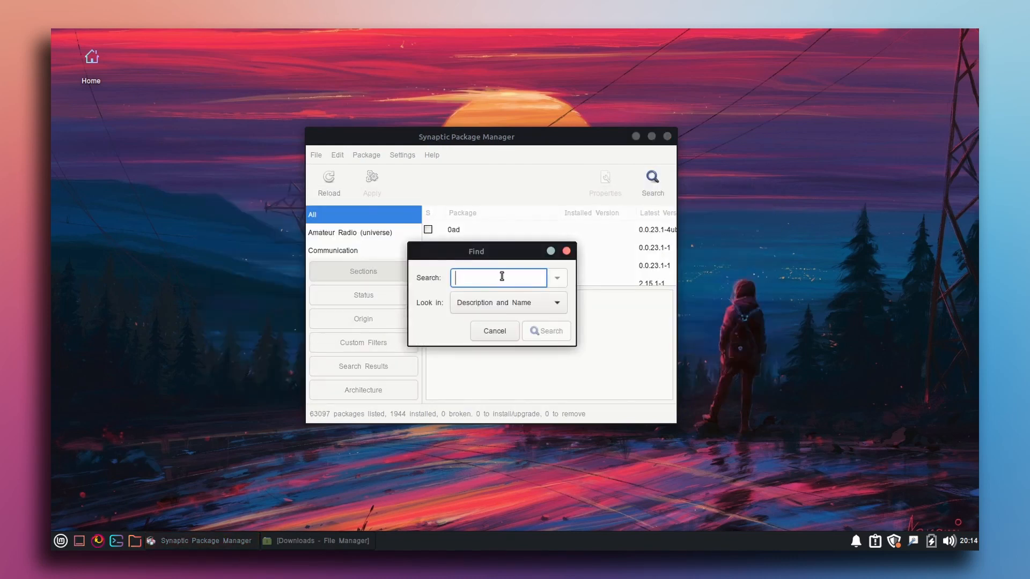
pyautogui.write('conky')
pyautogui.click(549, 331)
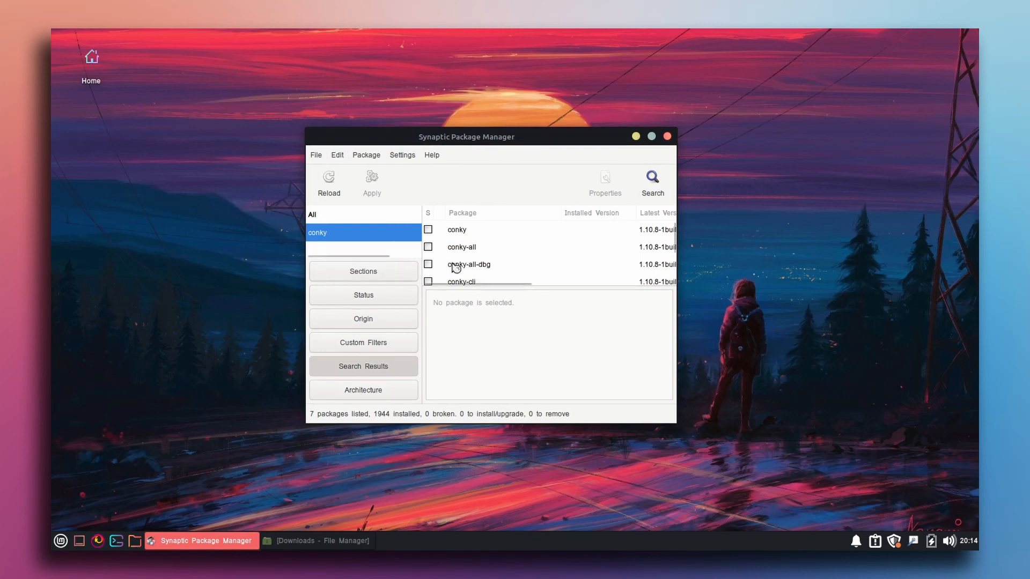
pyautogui.click(429, 230)
pyautogui.click(503, 267)
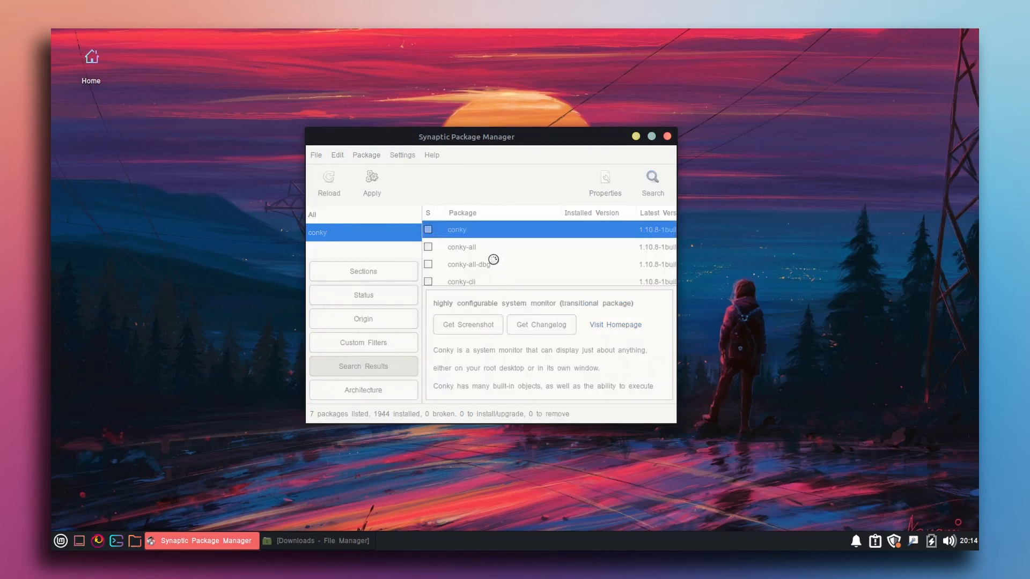
pyautogui.click(594, 389)
# Mark the conky-all package with its required changes and the conky-all-dbg package for installation
pyautogui.click(428, 246)
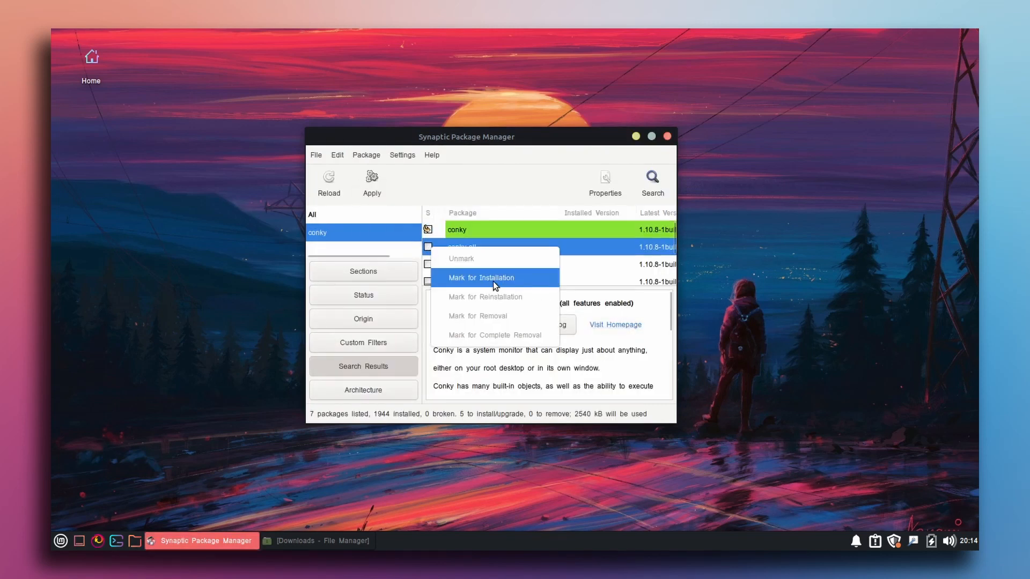
pyautogui.click(492, 278)
pyautogui.click(593, 390)
pyautogui.click(428, 263)
pyautogui.click(475, 298)
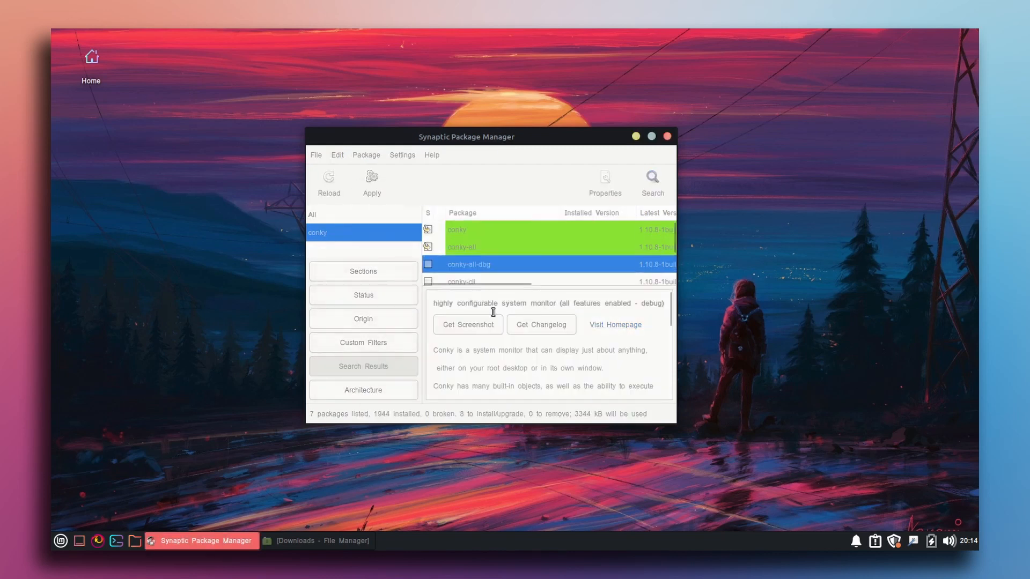
# Apply the marked package installations, dismiss the completion dialog and close Synaptic Package Manager
pyautogui.click(382, 179)
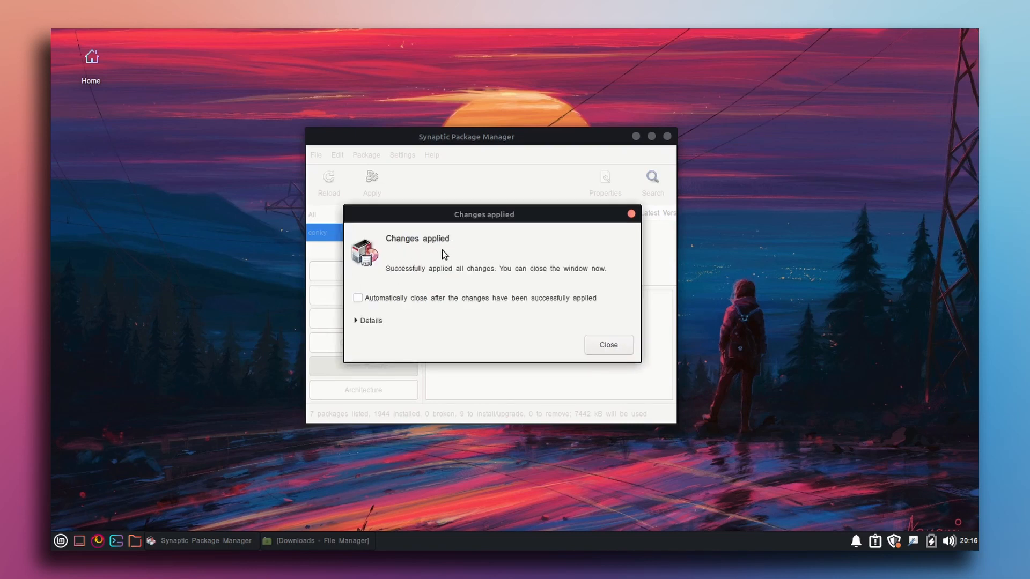
pyautogui.click(616, 351)
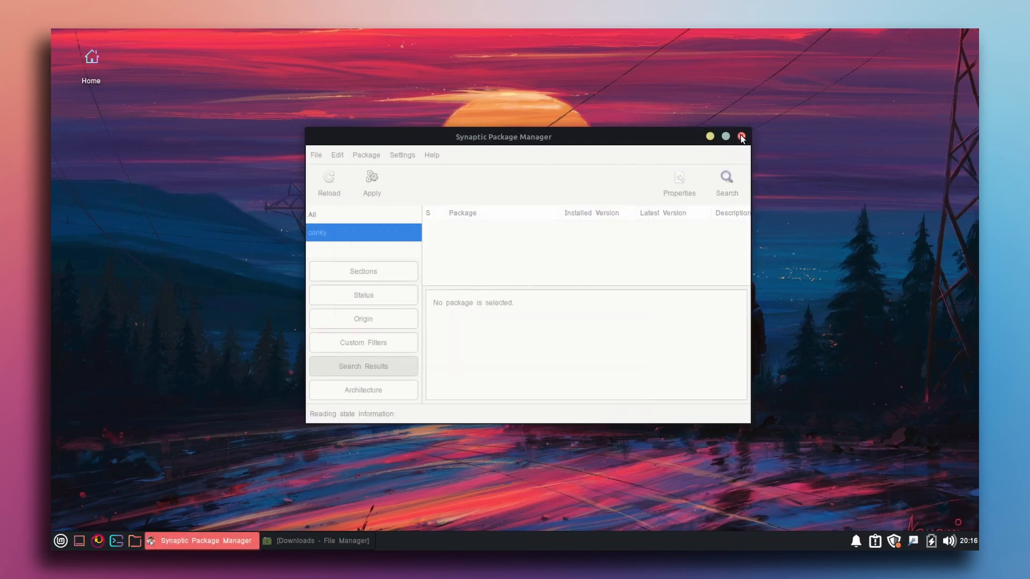
pyautogui.click(741, 136)
# Restore the Downloads file manager window and open the Rock folder inside Rock and Roll
pyautogui.click(206, 541)
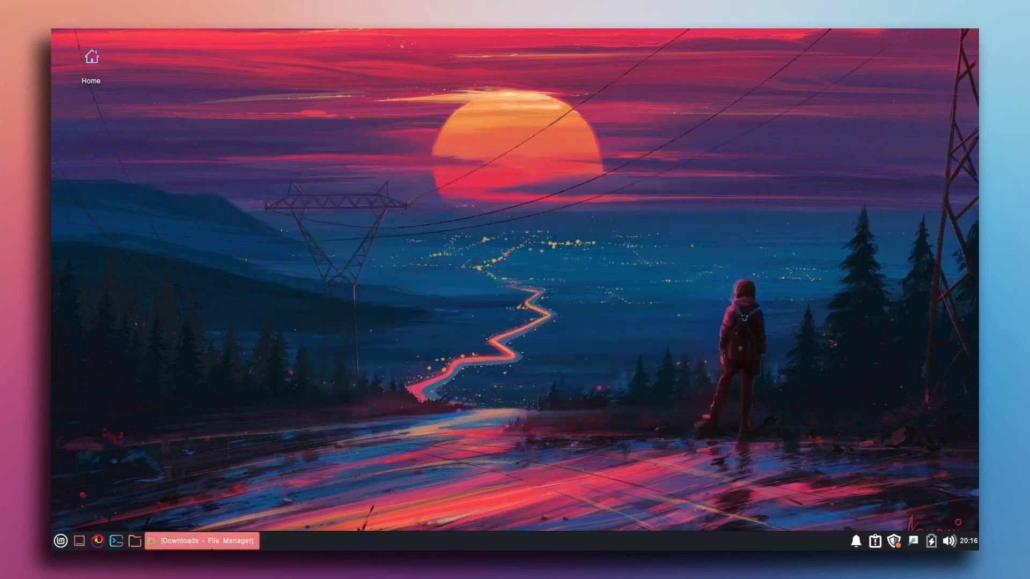
pyautogui.moveTo(471, 114); pyautogui.dragTo(538, 129)
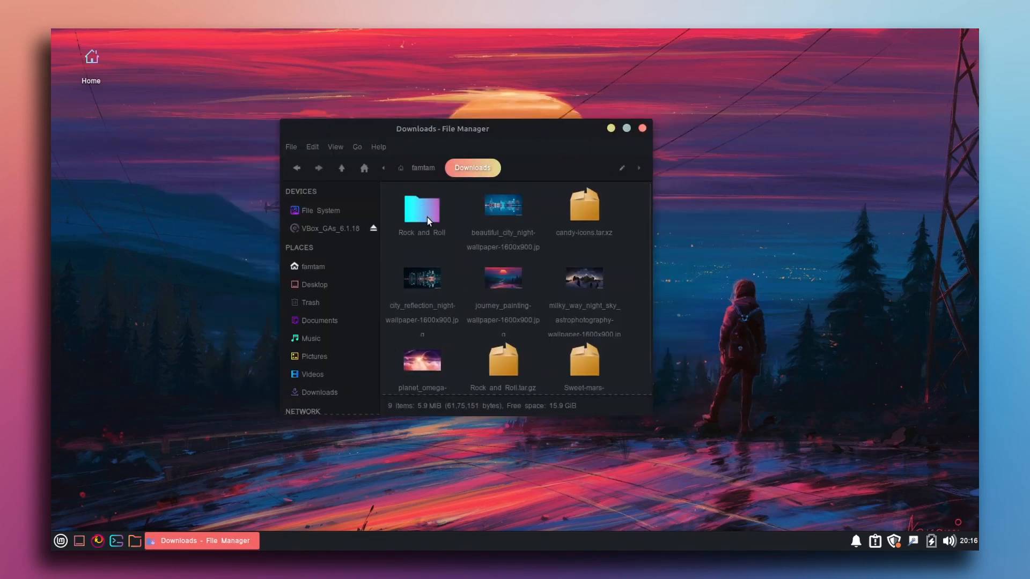
pyautogui.doubleClick(427, 217)
pyautogui.moveTo(475, 281); pyautogui.dragTo(459, 275)
pyautogui.click(387, 204)
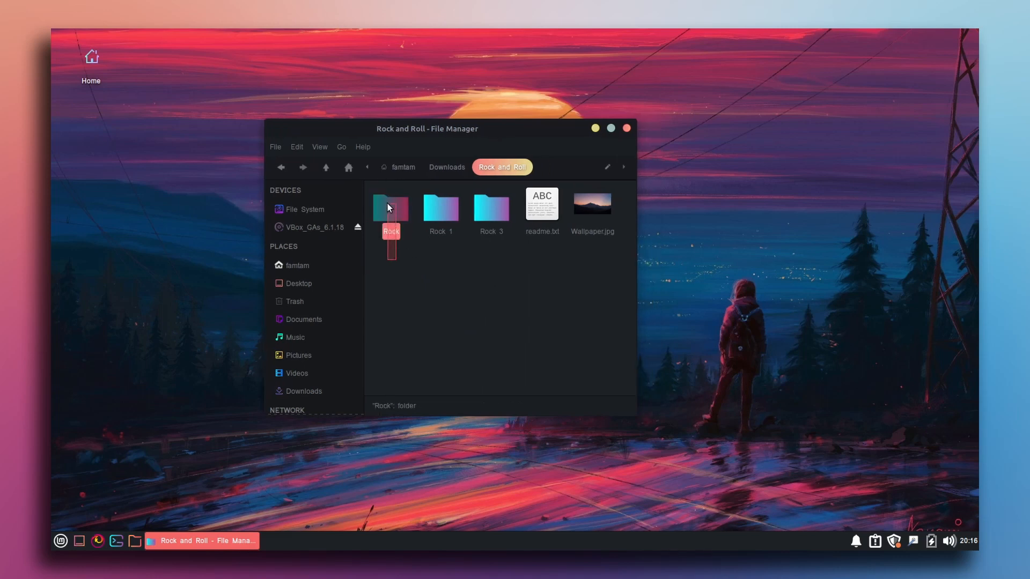
pyautogui.click(395, 251)
pyautogui.doubleClick(388, 214)
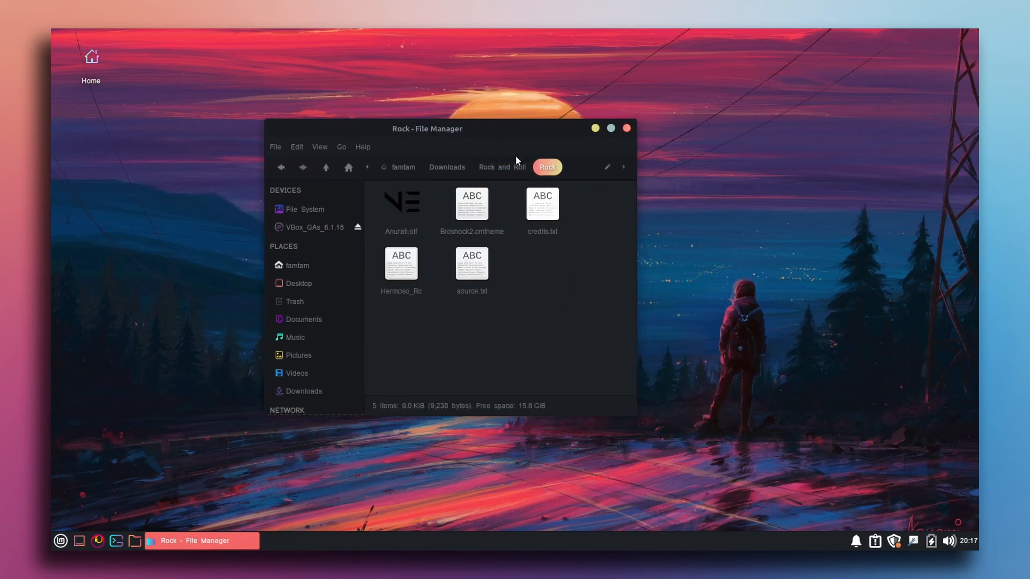
# Rename the Hermoso_Rc file in the Rock folder as .conkyrc
pyautogui.moveTo(453, 236); pyautogui.dragTo(425, 227)
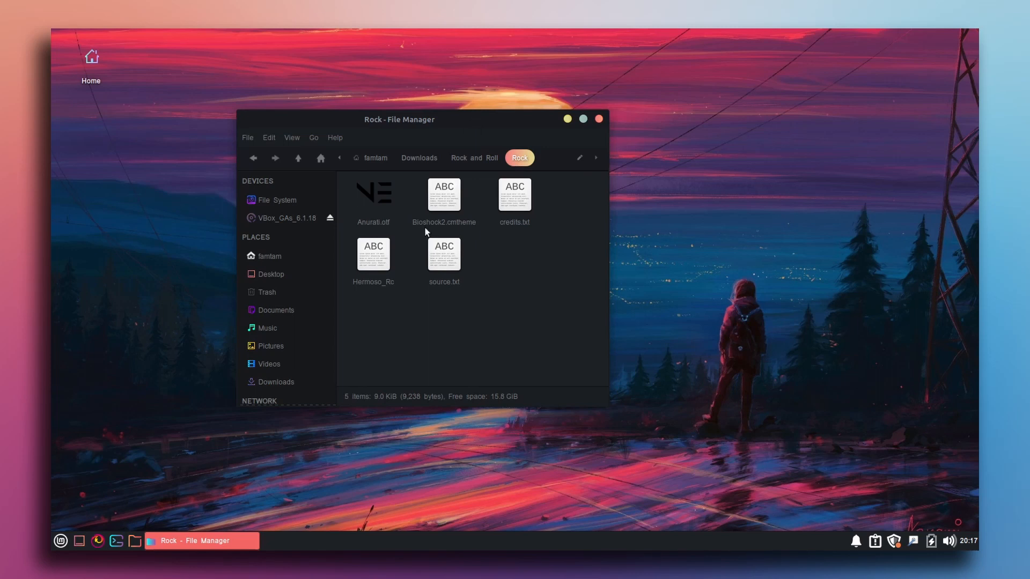
pyautogui.rightClick(375, 260)
pyautogui.click(410, 423)
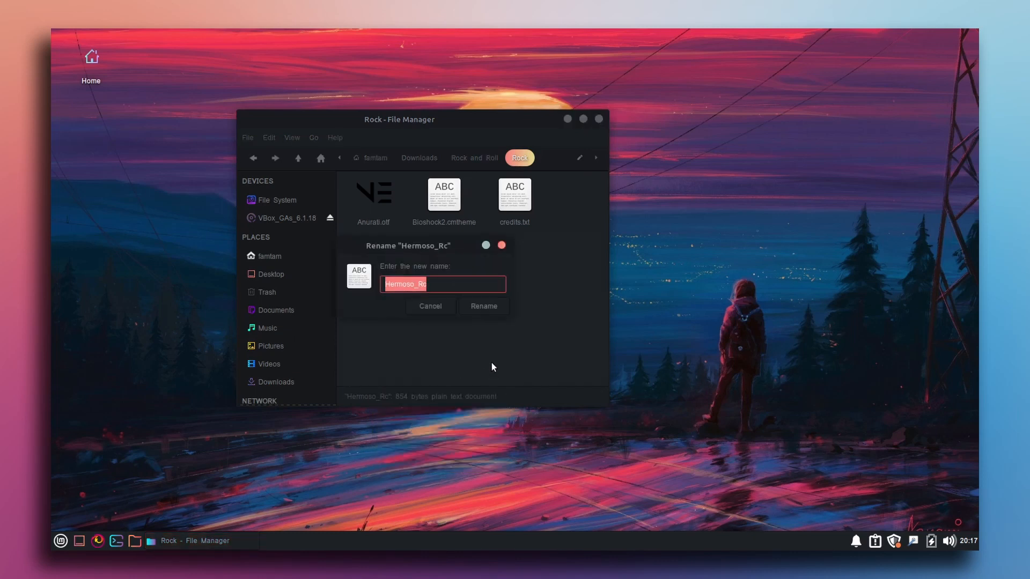
pyautogui.write('.conky')
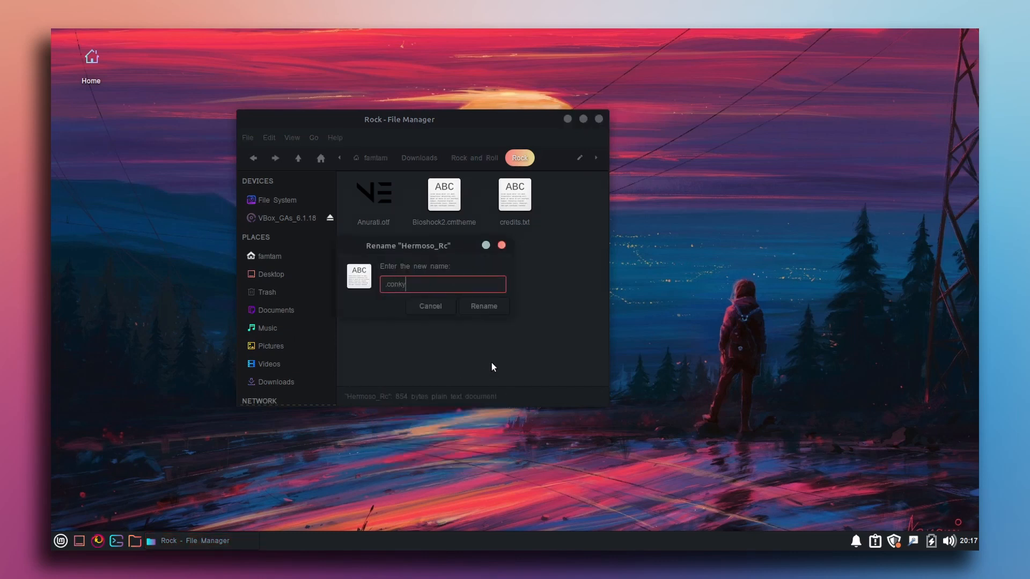
pyautogui.write('rc')
pyautogui.click(490, 307)
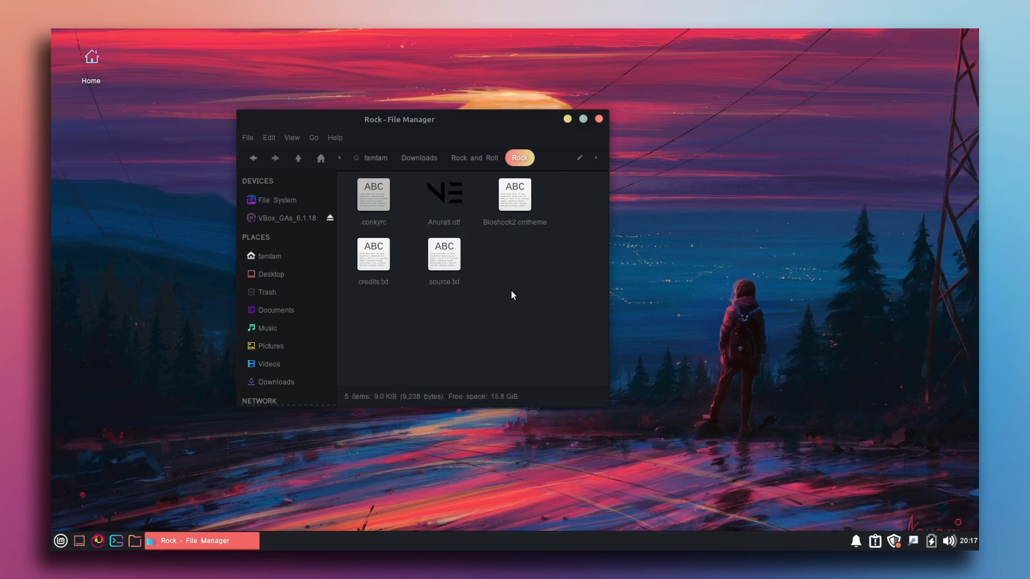
# Copy the .conkyrc file from the Rock folder into the home folder
pyautogui.click(375, 207)
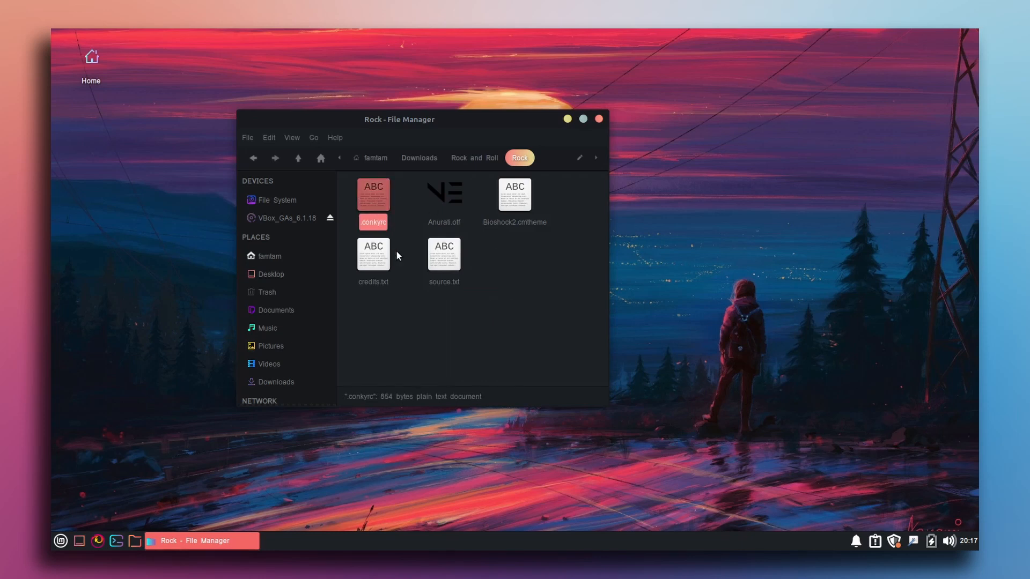
pyautogui.click(253, 158)
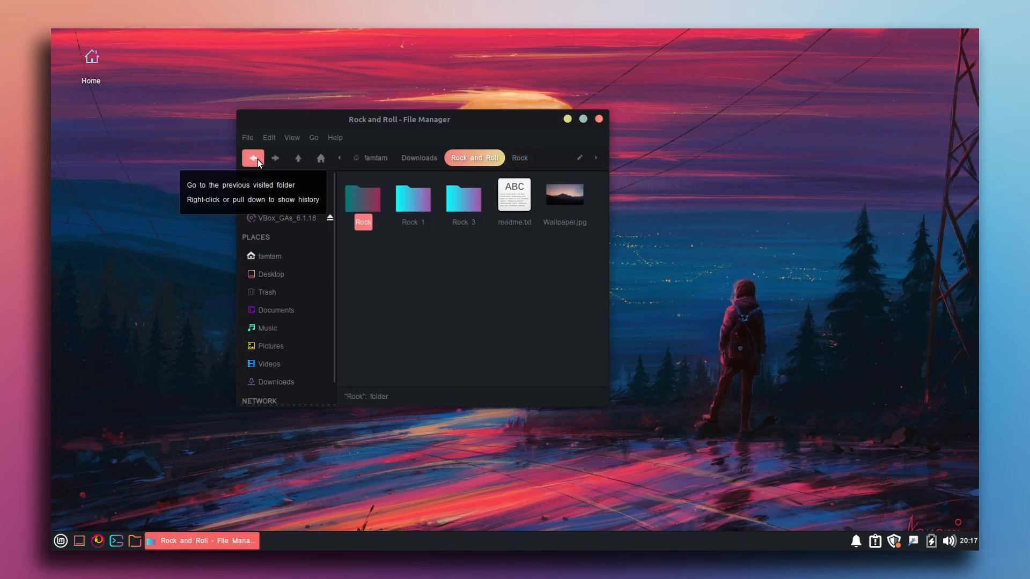
pyautogui.click(374, 158)
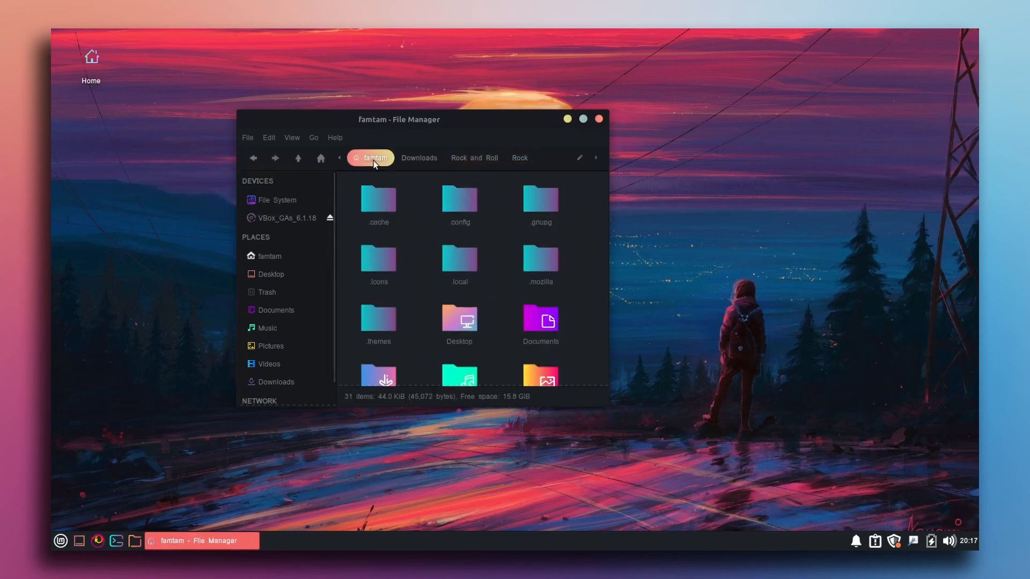
pyautogui.rightClick(500, 277)
pyautogui.click(534, 331)
# Return to the Rock folder, install the Anurati.otf font and close the font viewer
pyautogui.hotkey('alt', 'Left')
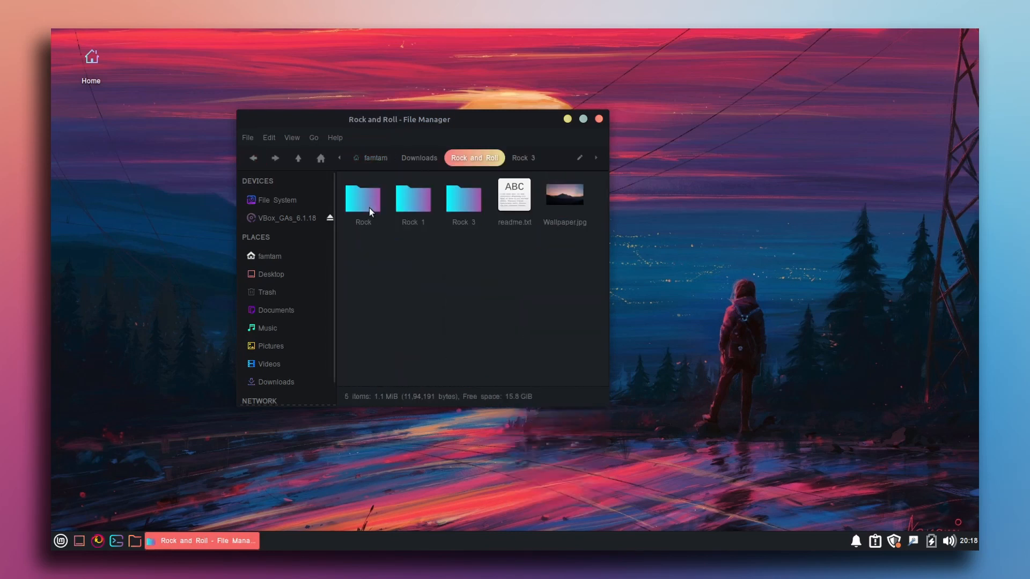
pyautogui.doubleClick(369, 208)
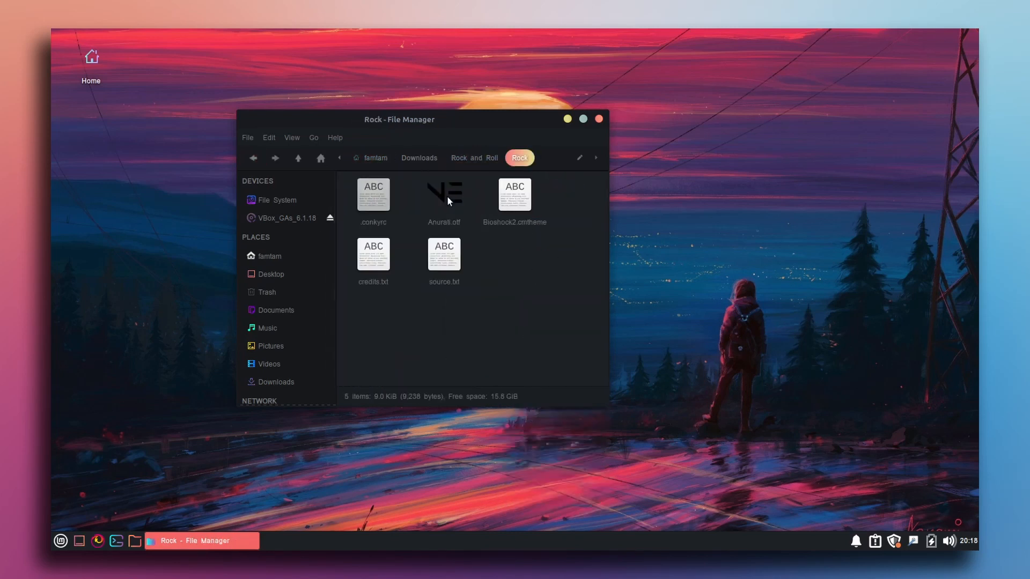
pyautogui.doubleClick(446, 197)
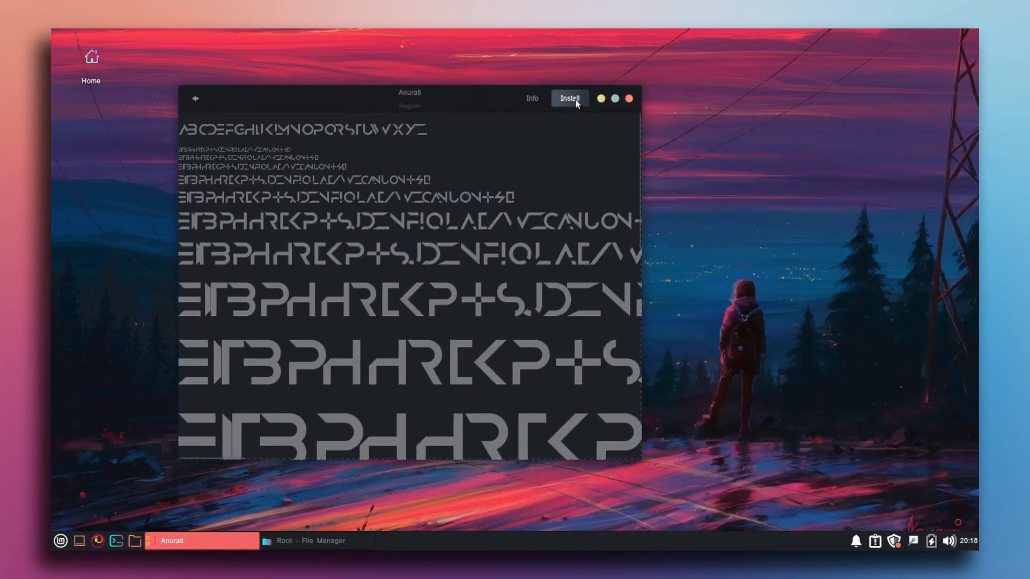
pyautogui.click(575, 99)
pyautogui.click(629, 99)
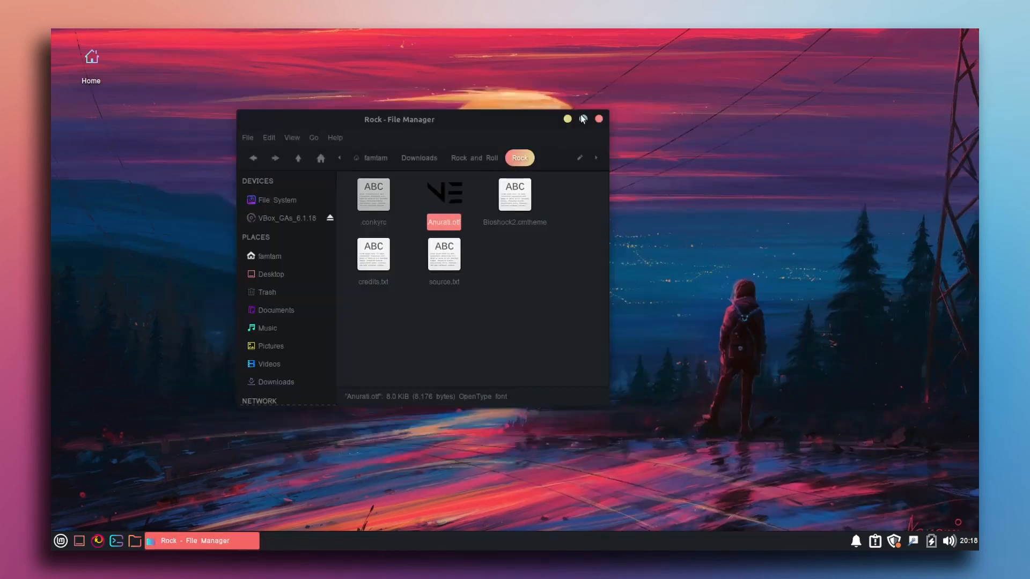
# Return to the home folder in the file manager
pyautogui.click(532, 298)
pyautogui.hotkey('alt', 'Home')
pyautogui.click(500, 297)
pyautogui.scroll(1, 502, 279)
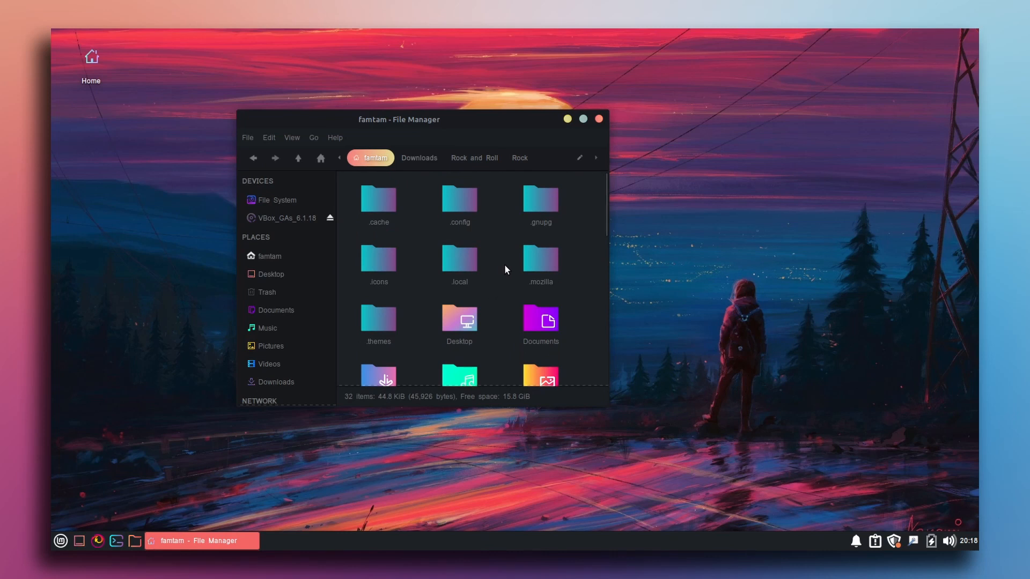
# Open a terminal, place it over the file manager and run the conky command
pyautogui.click(117, 540)
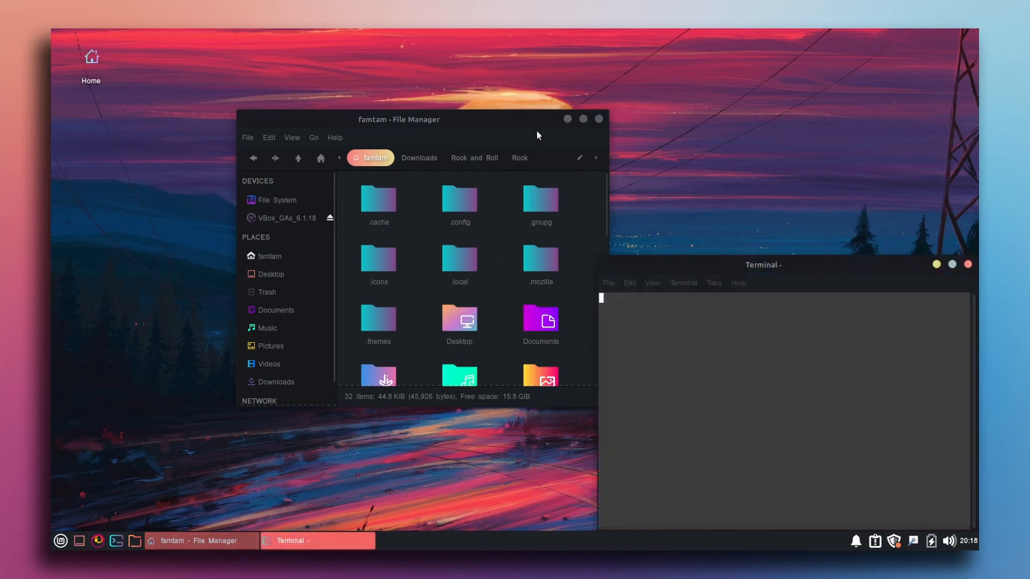
pyautogui.moveTo(763, 265); pyautogui.dragTo(415, 183)
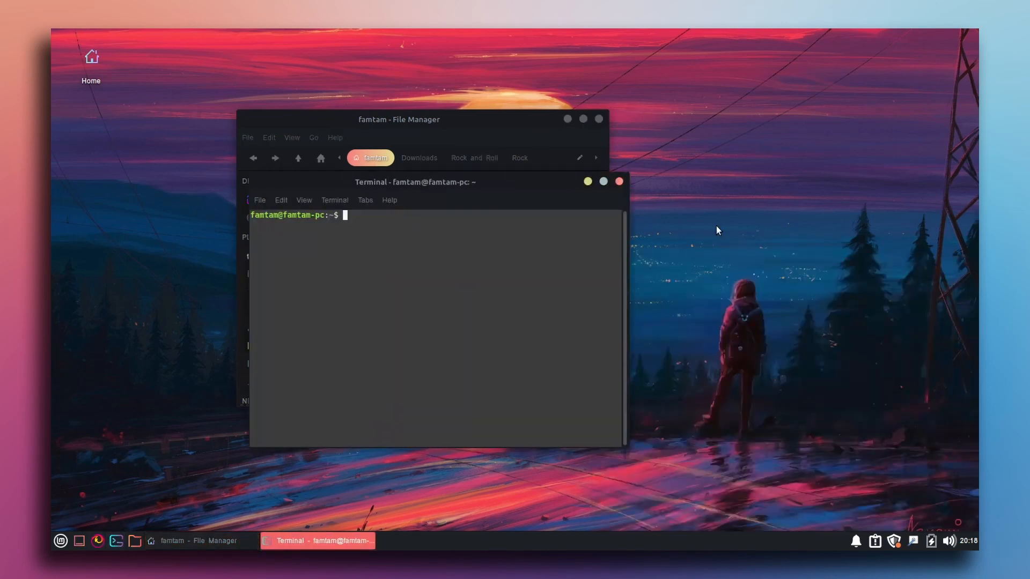
pyautogui.write('conky')
pyautogui.press('Return')
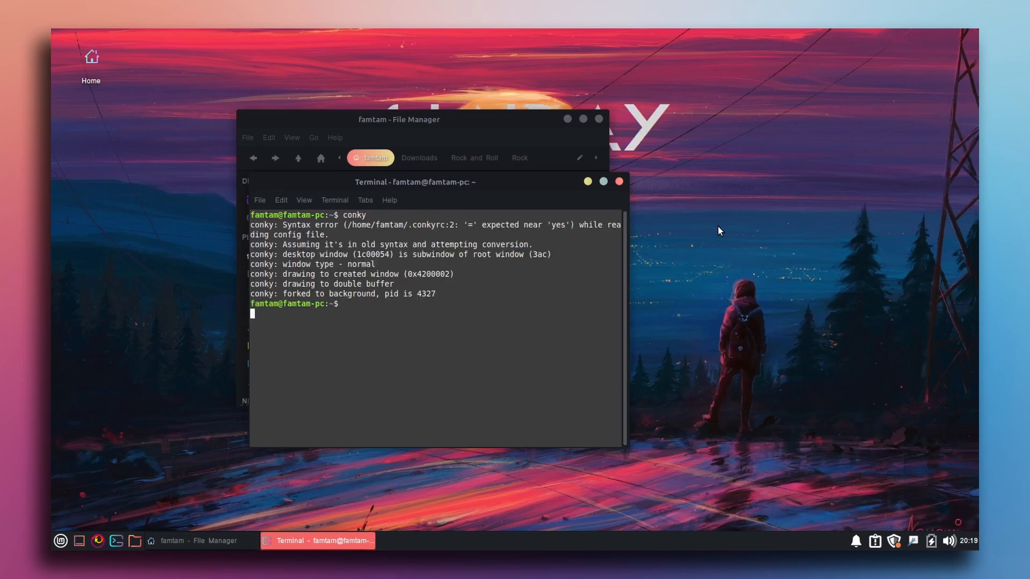
# Minimize the file manager and move the terminal aside to view the conky widget on the desktop
pyautogui.click(566, 118)
pyautogui.moveTo(545, 206); pyautogui.dragTo(699, 251)
pyautogui.click(478, 134)
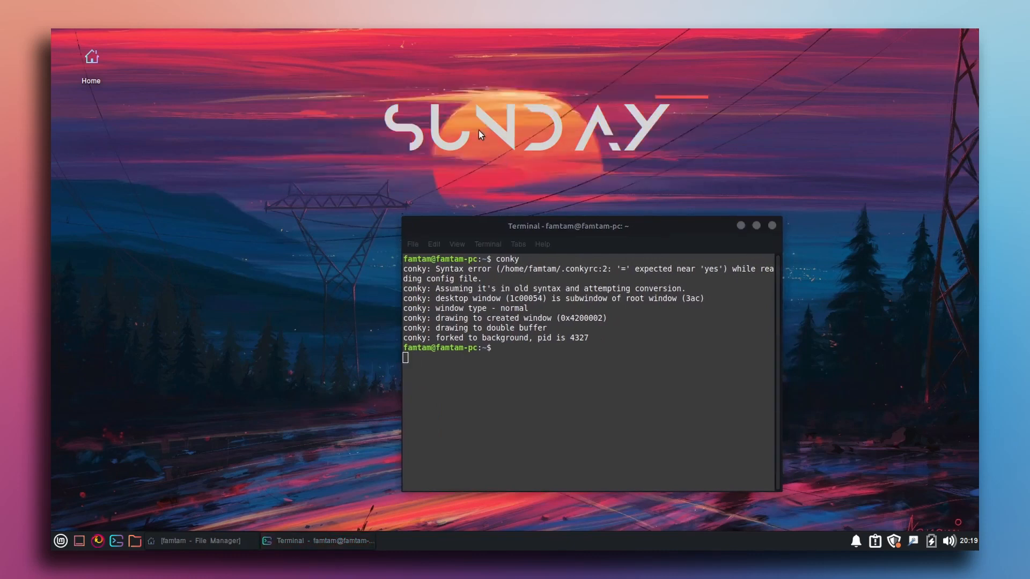
pyautogui.moveTo(719, 86); pyautogui.dragTo(375, 189)
# Return to a fresh prompt in the terminal, clear its output and close it
pyautogui.click(649, 331)
pyautogui.hotkey('ctrl', 'c')
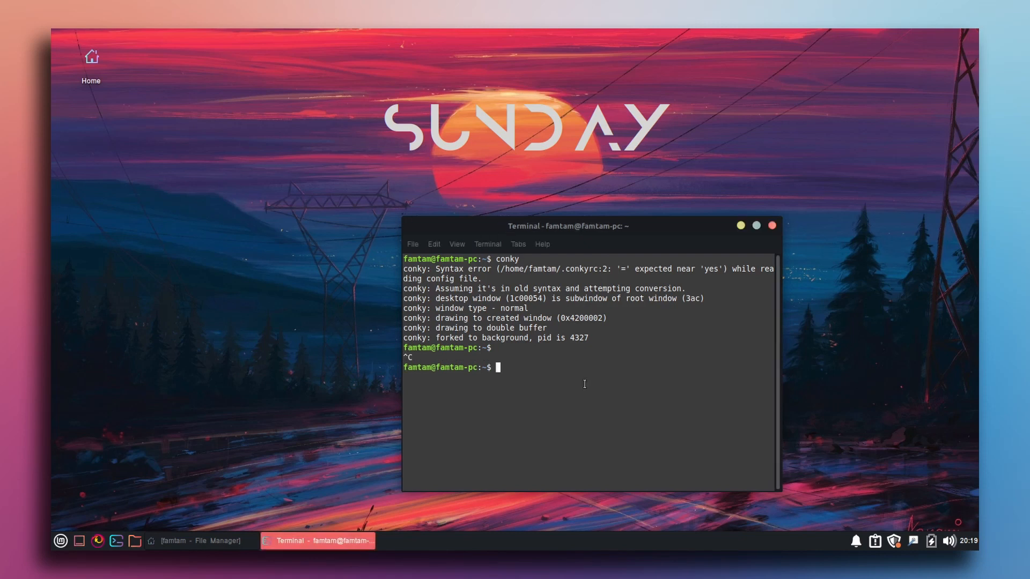
pyautogui.write('clear')
pyautogui.press('Return')
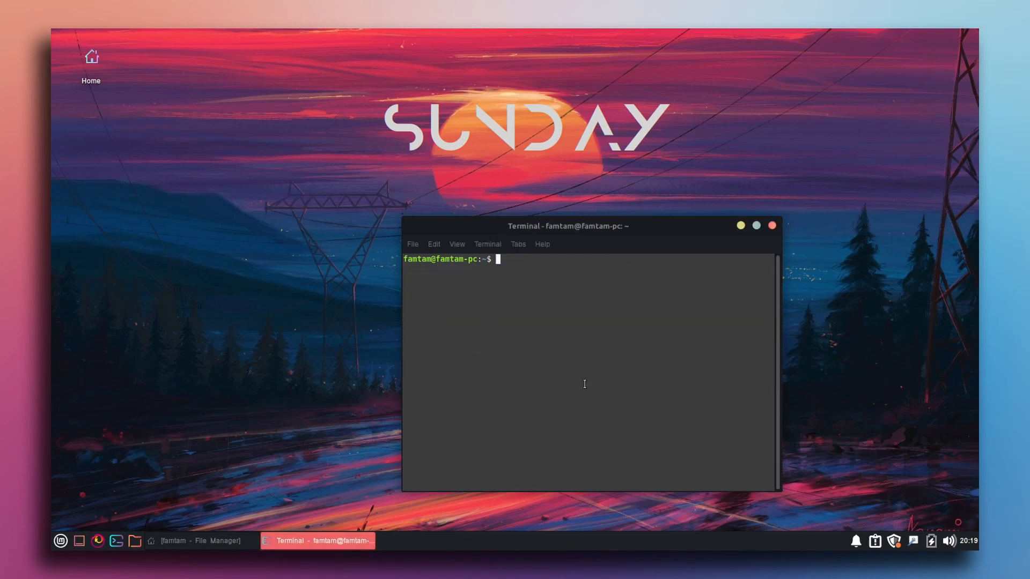
pyautogui.click(770, 226)
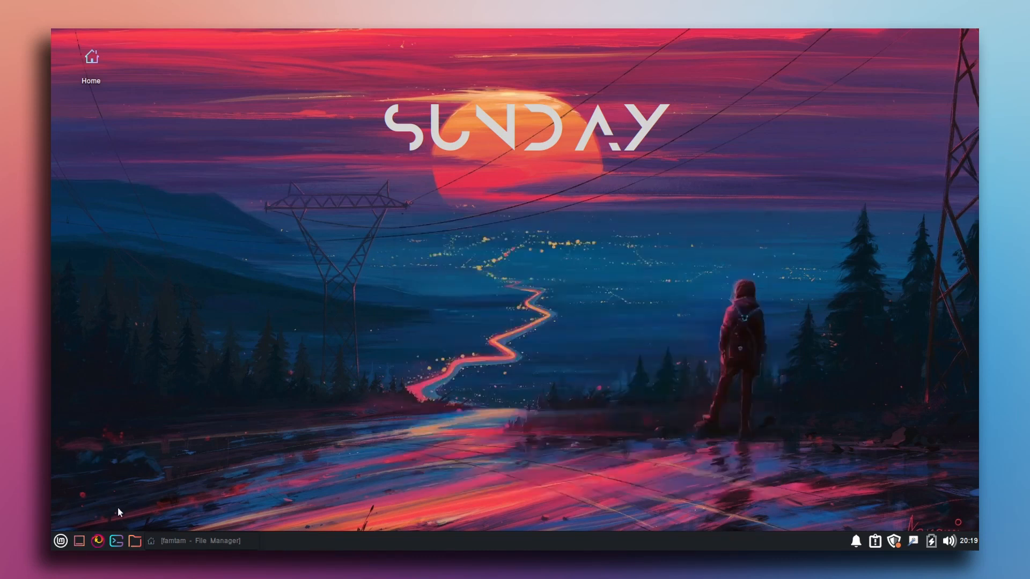
# Open Firefox, go to google.com and search for "conky noobslab"
pyautogui.click(98, 541)
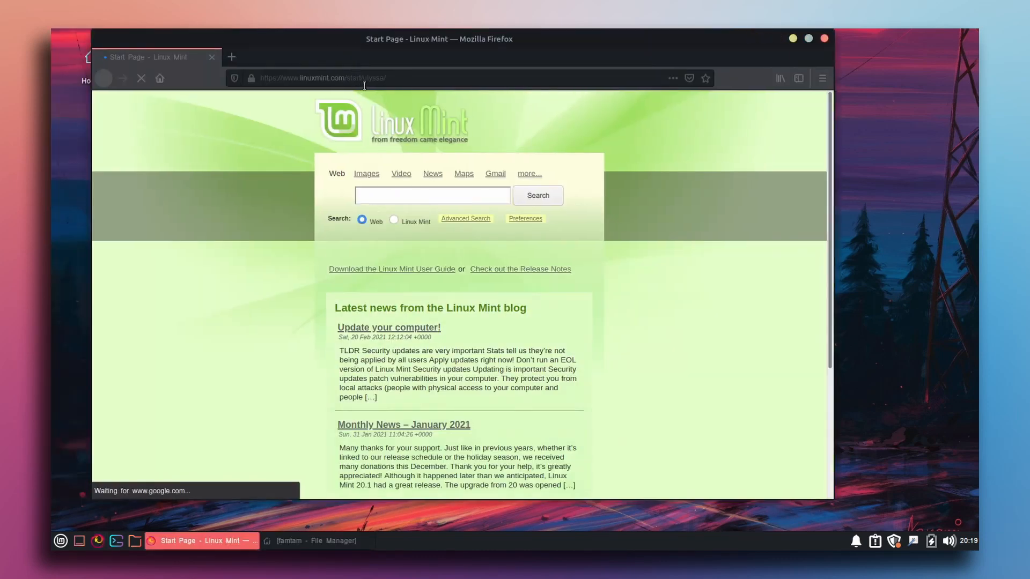
pyautogui.click(370, 86)
pyautogui.write('google.com')
pyautogui.press('Return')
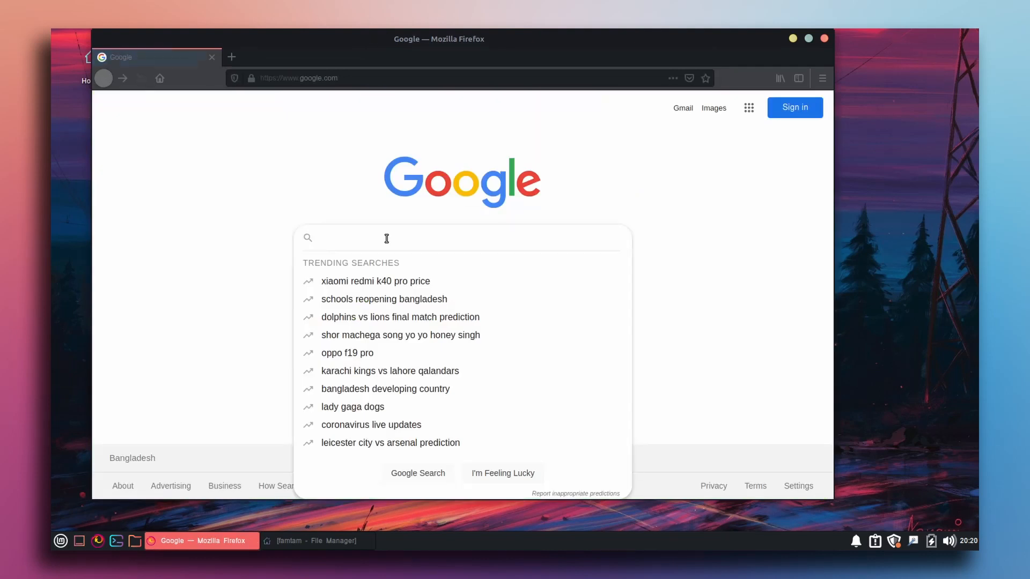
pyautogui.write('conky ')
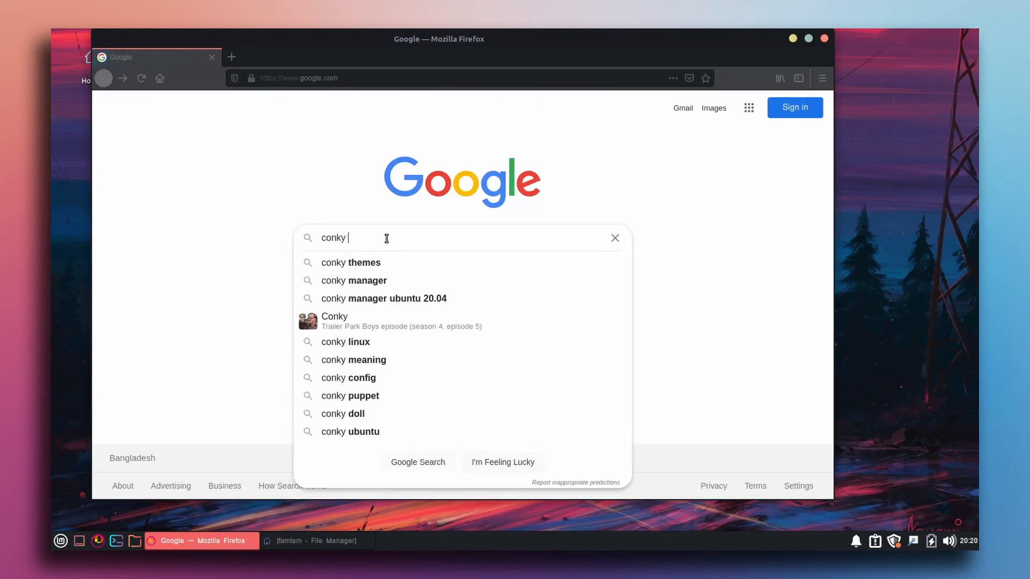
pyautogui.write('noobslab')
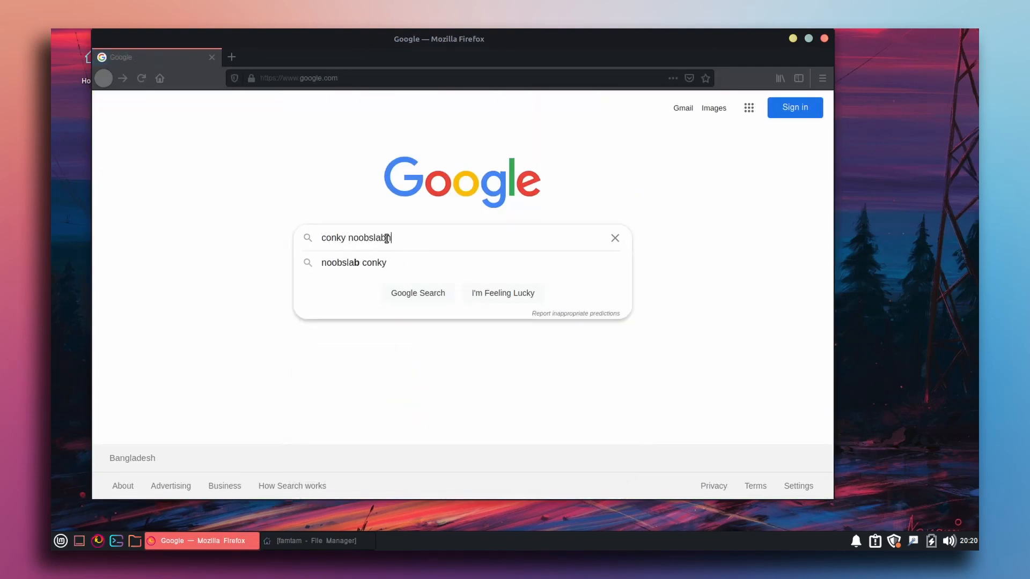
pyautogui.press('Return')
# Open NoobsLab's Conky Collection page and browse its table of conky themes
pyautogui.click(268, 212)
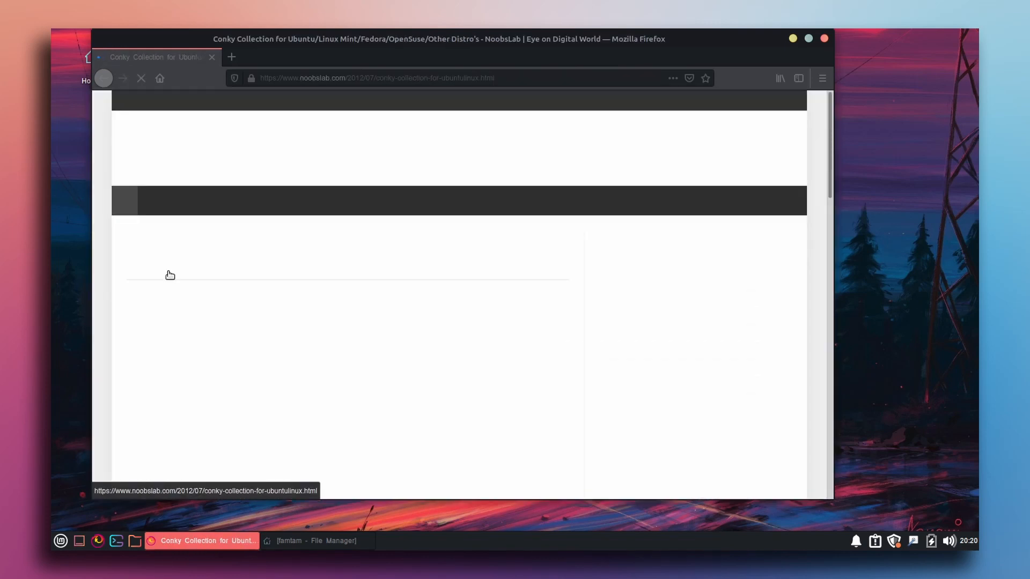
pyautogui.scroll(-4, 153, 341)
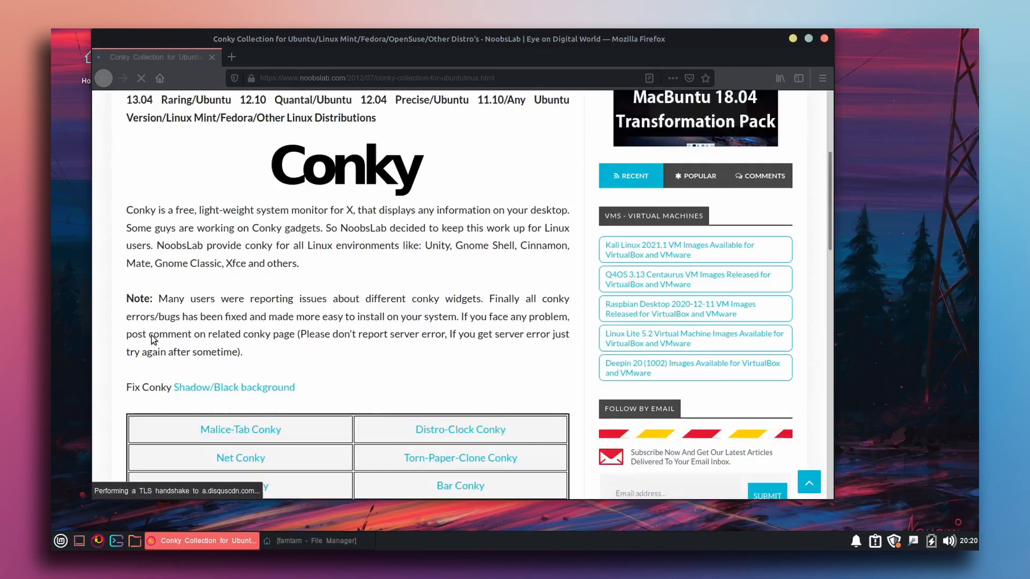
pyautogui.scroll(-5, 145, 336)
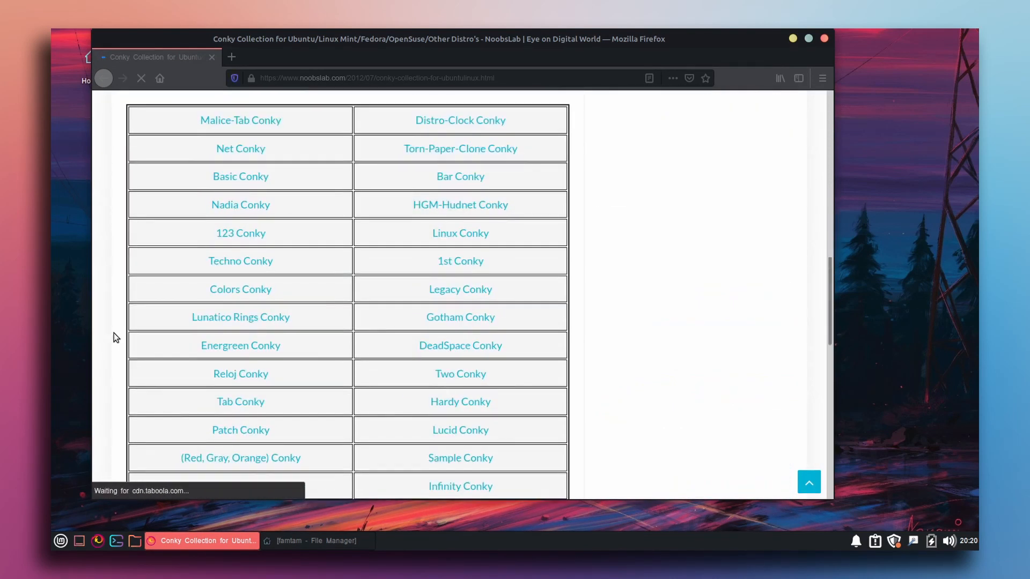
pyautogui.scroll(-3, 115, 336)
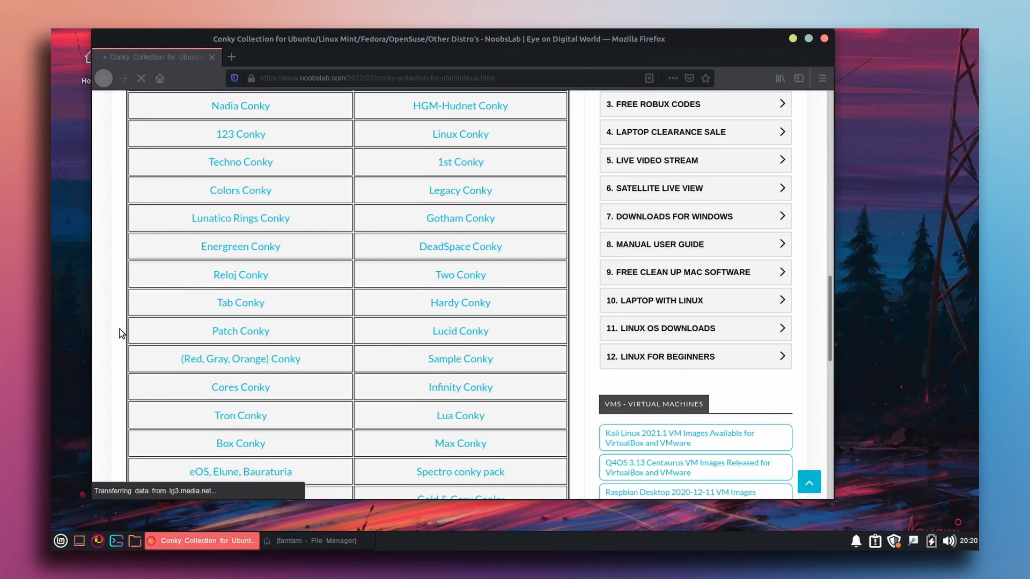
# Open the Lua Conky entry from the conky table in a new tab and go to its installation instructions
pyautogui.scroll(-4, 118, 323)
pyautogui.scroll(1, 323, 267)
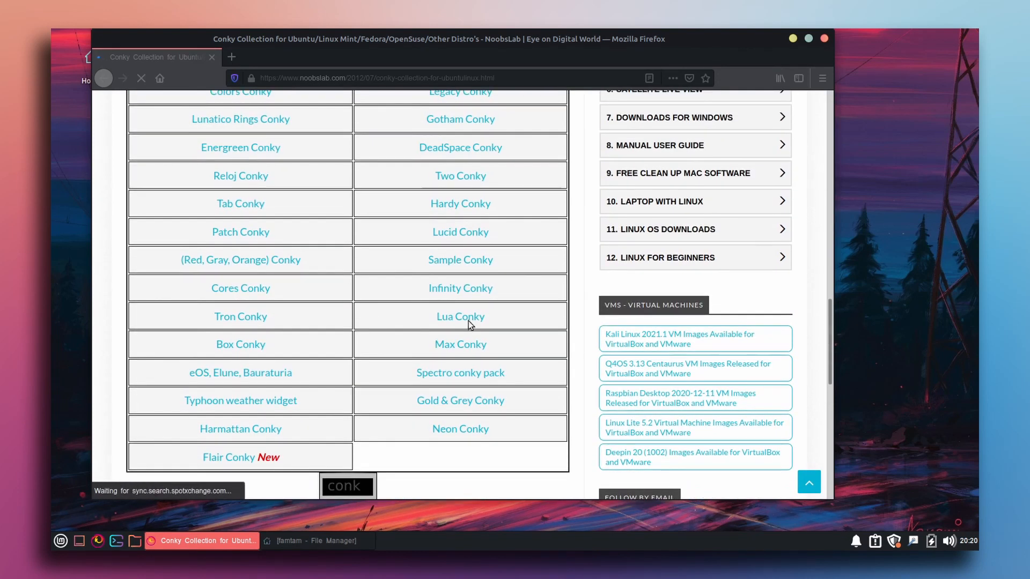
pyautogui.rightClick(450, 316)
pyautogui.click(496, 328)
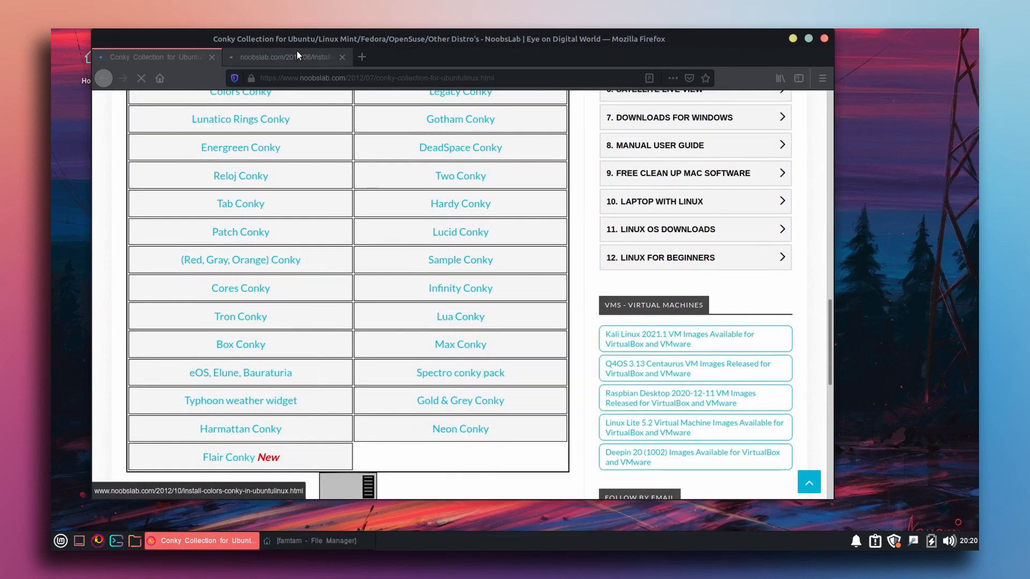
pyautogui.click(281, 55)
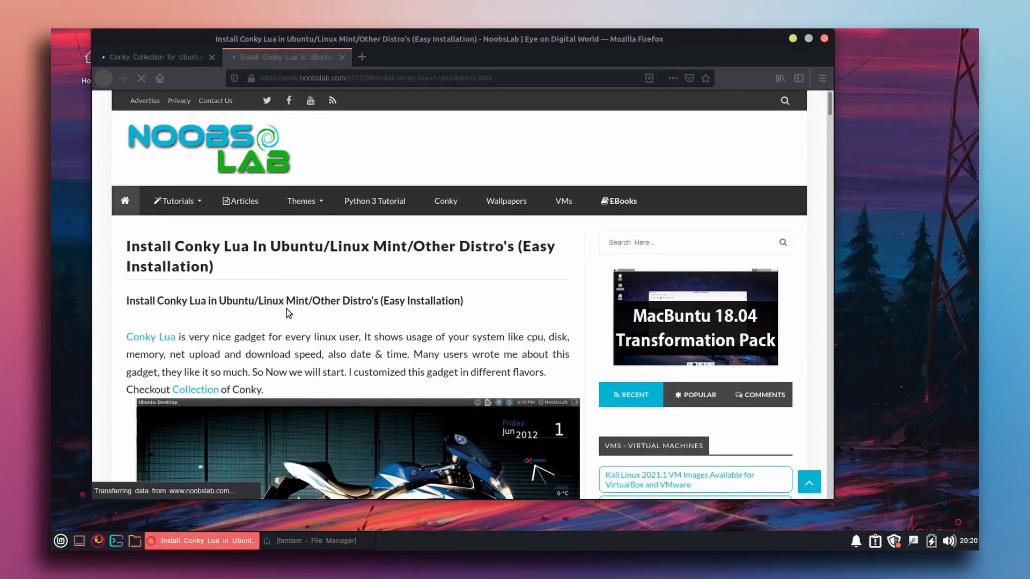
pyautogui.scroll(-10, 286, 308)
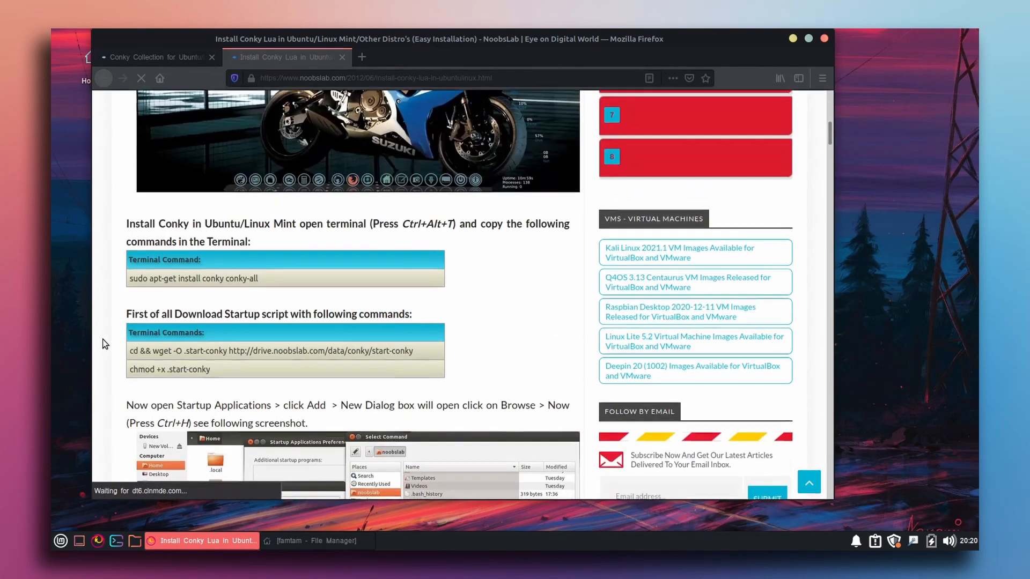
# Copy the wget command that downloads the .start-conky startup script and run it in a new terminal
pyautogui.scroll(-3, 161, 322)
pyautogui.moveTo(267, 217); pyautogui.dragTo(225, 217)
pyautogui.click(247, 257)
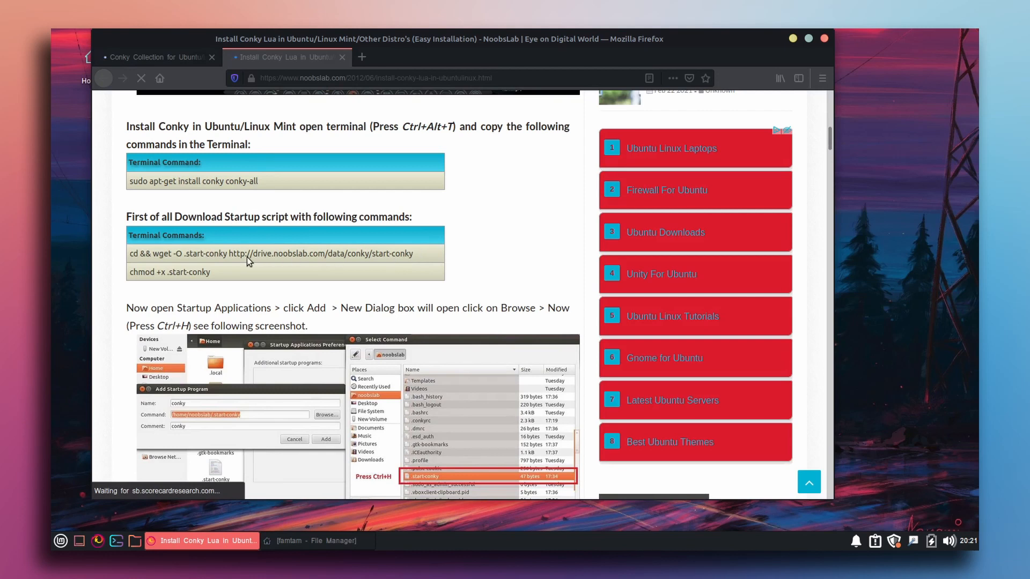
pyautogui.tripleClick(134, 253)
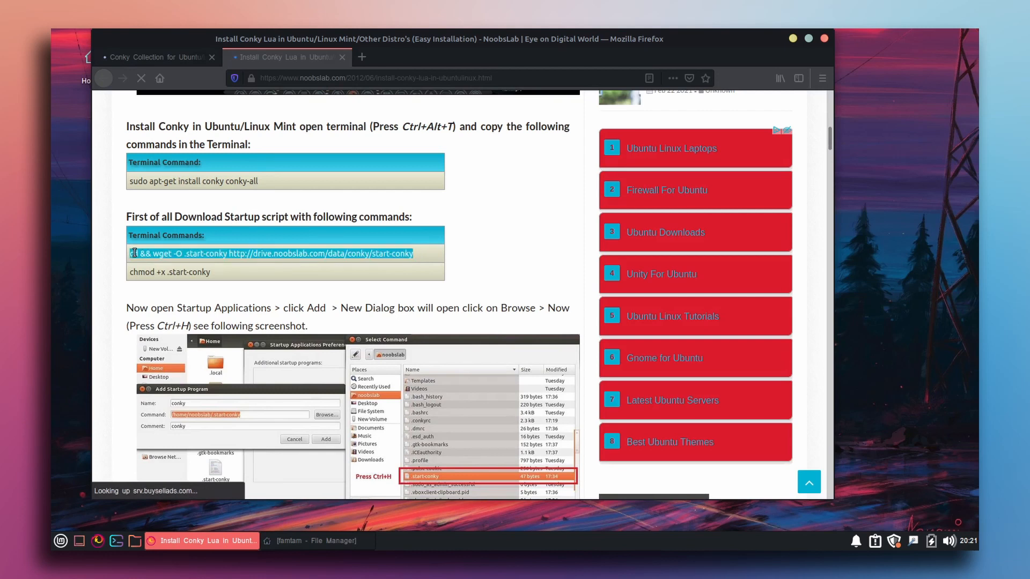
pyautogui.rightClick(136, 254)
pyautogui.click(161, 264)
pyautogui.click(793, 39)
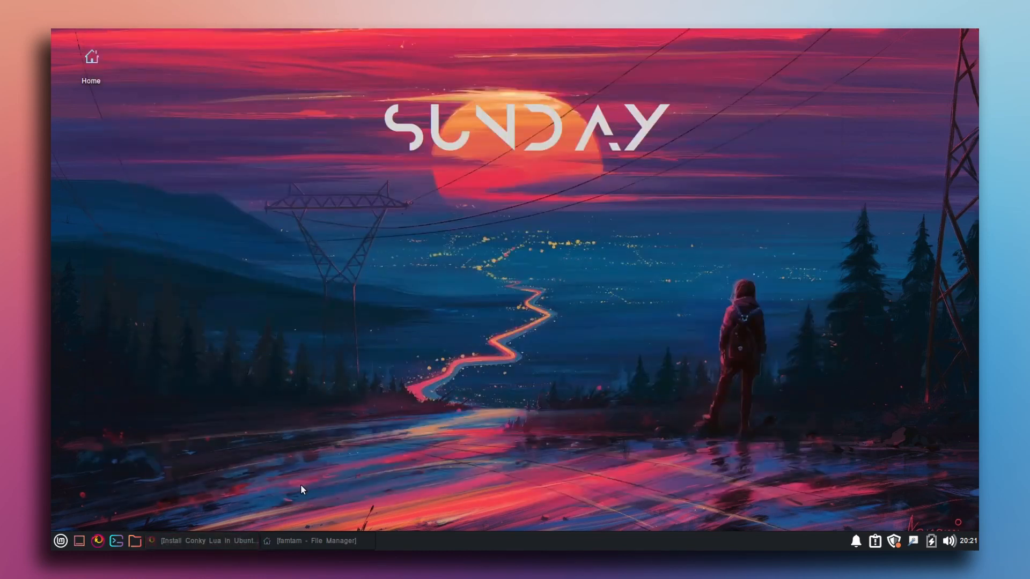
pyautogui.click(116, 540)
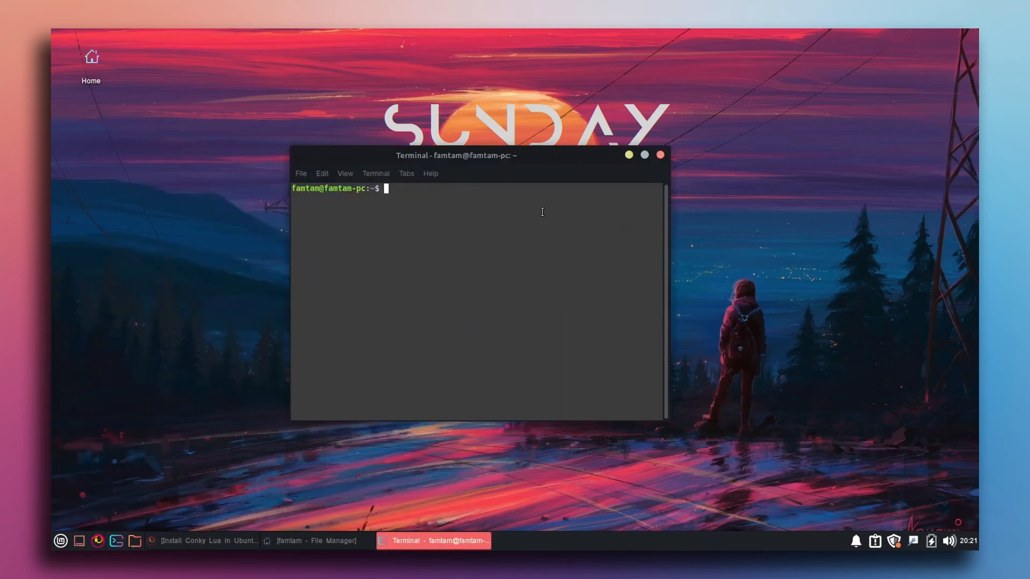
pyautogui.hotkey('ctrl', 'shift', 'v')
pyautogui.press('Return')
# Copy the chmod +x .start-conky command from the page, run it in the terminal and close the terminal
pyautogui.click(194, 539)
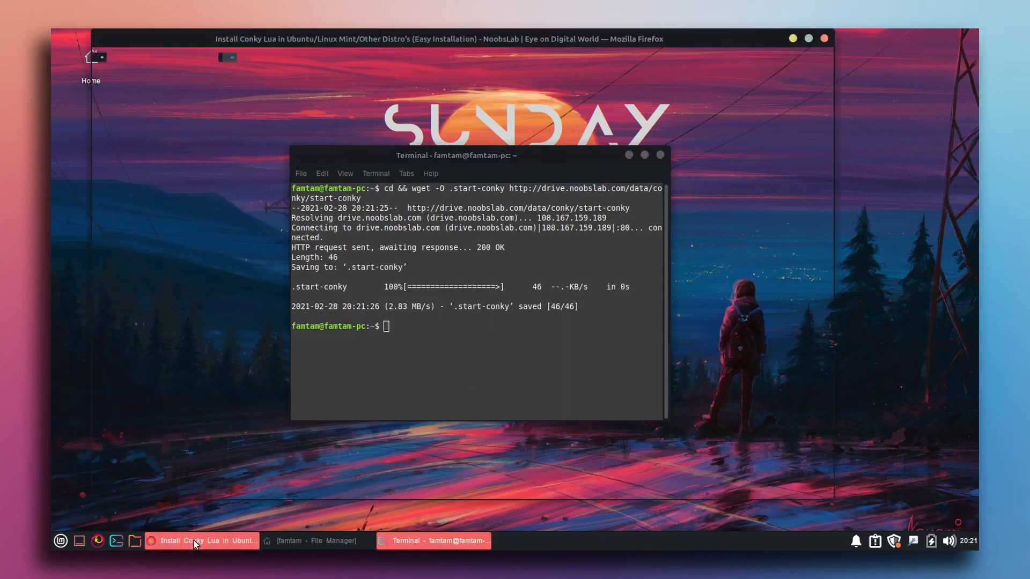
pyautogui.moveTo(177, 273); pyautogui.dragTo(129, 272)
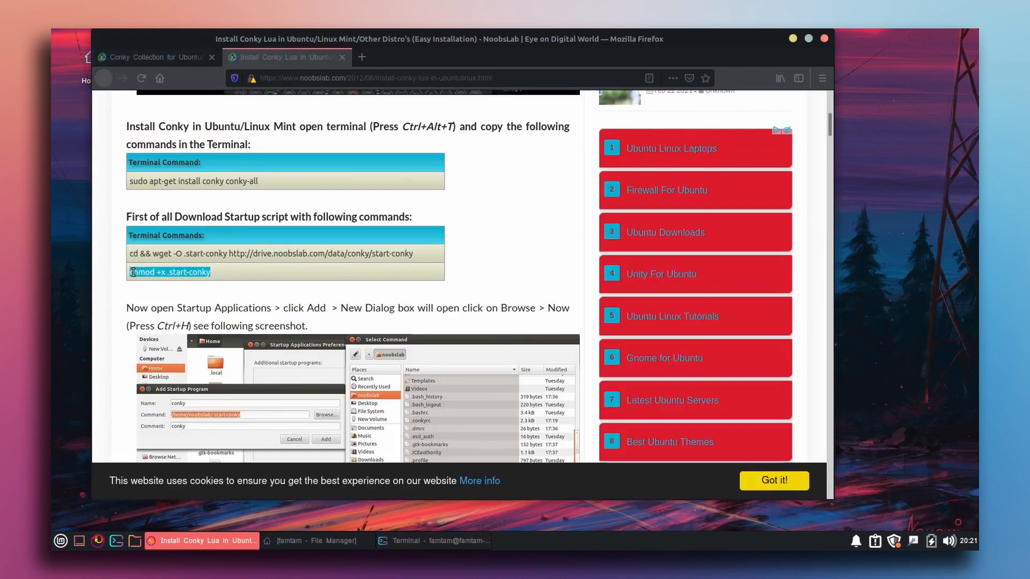
pyautogui.click(793, 39)
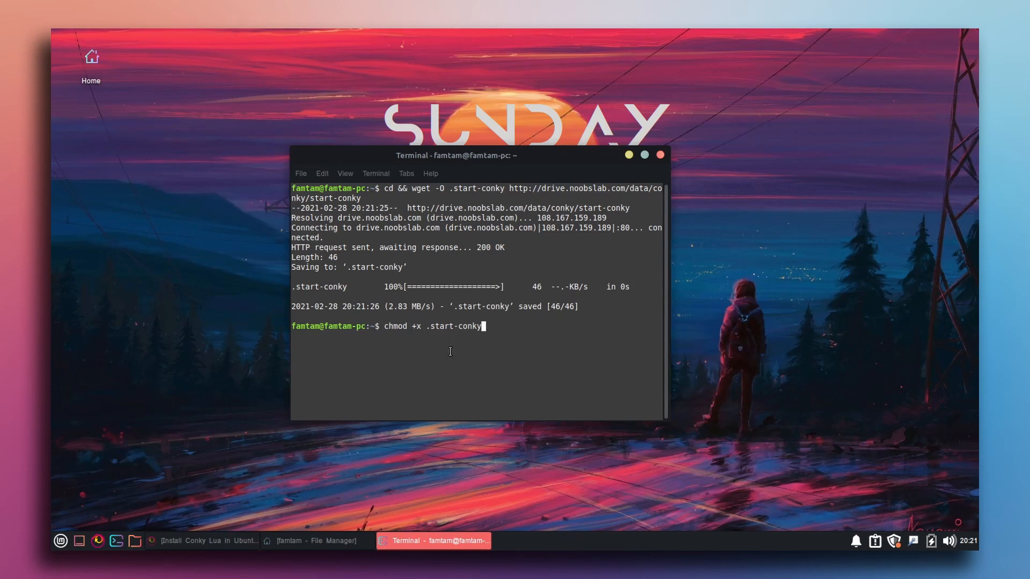
pyautogui.press('Return')
pyautogui.click(660, 155)
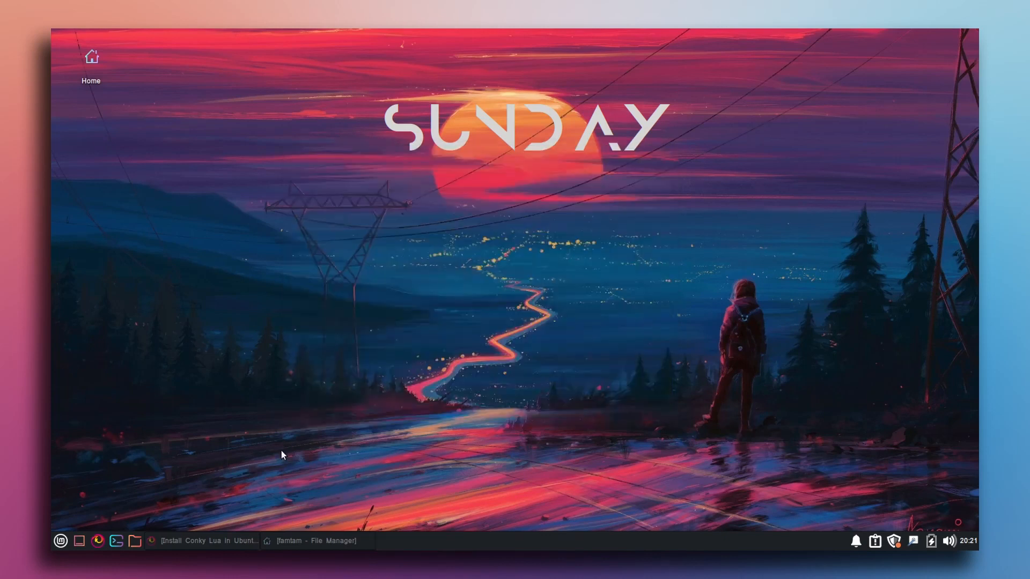
# Check the permissions of .start-conky in the home folder for running as a program, and minimize the file manager
pyautogui.click(298, 539)
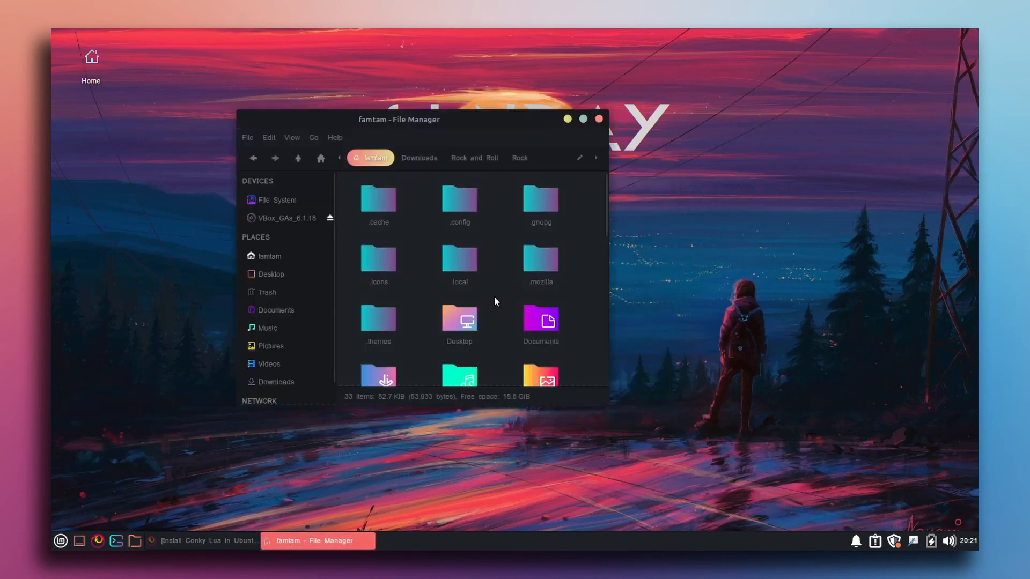
pyautogui.scroll(-5, 496, 301)
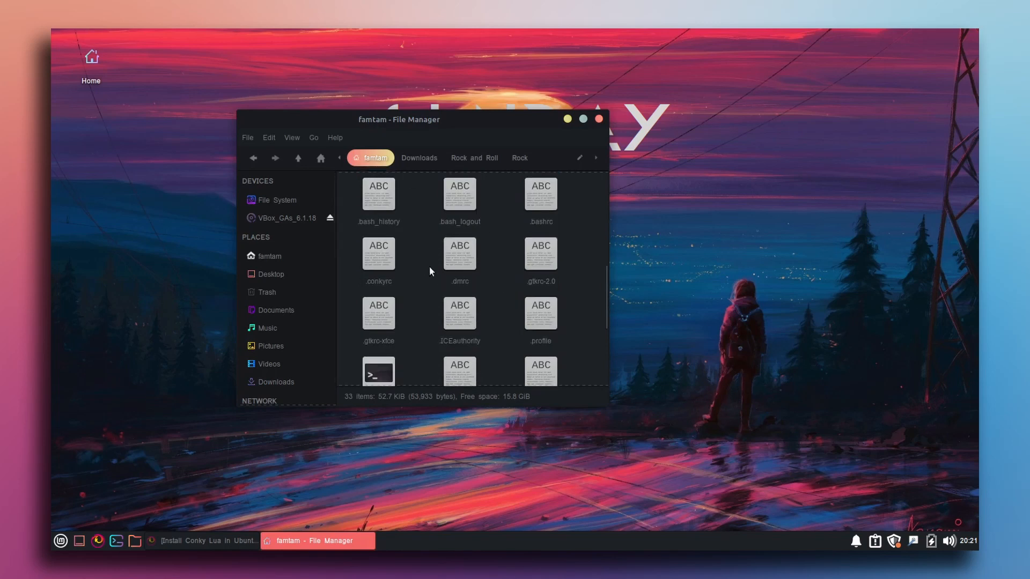
pyautogui.scroll(-3, 503, 317)
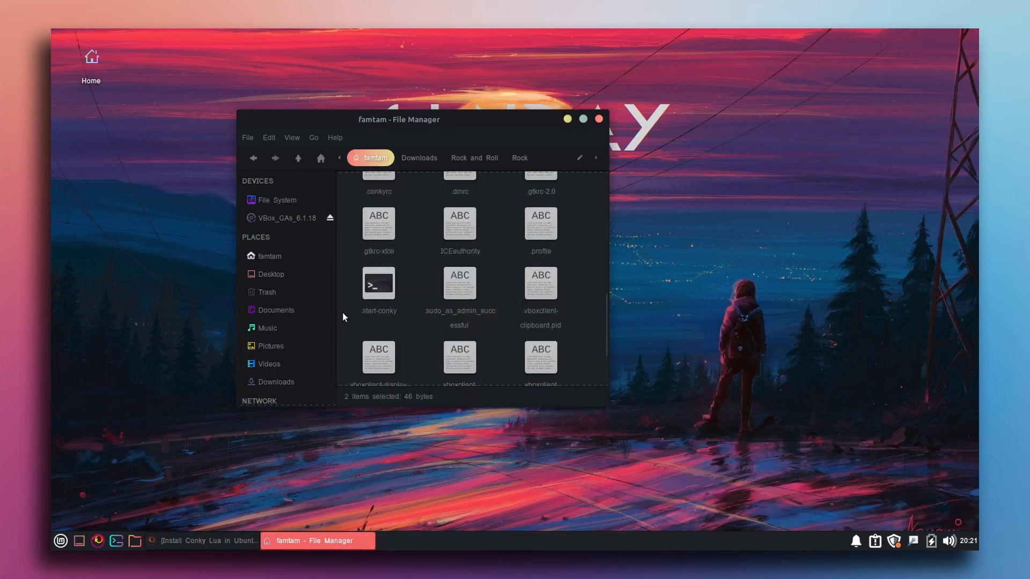
pyautogui.rightClick(376, 293)
pyautogui.click(402, 514)
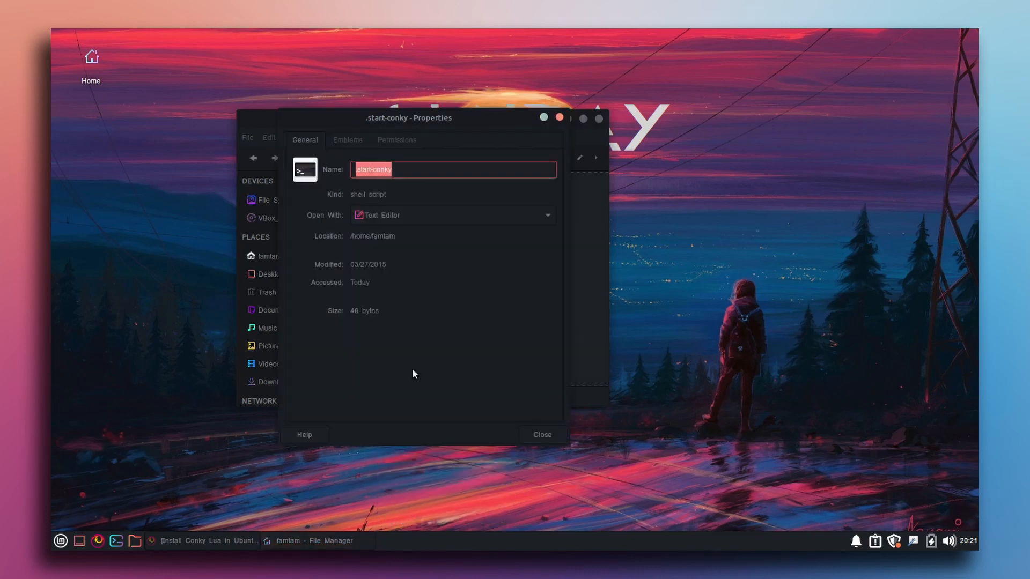
pyautogui.click(396, 140)
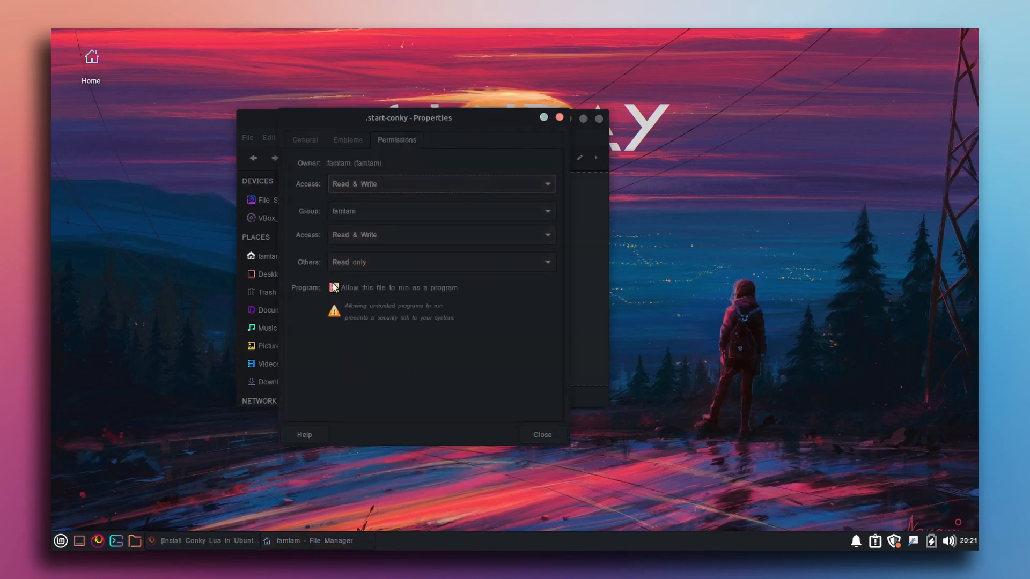
pyautogui.click(560, 117)
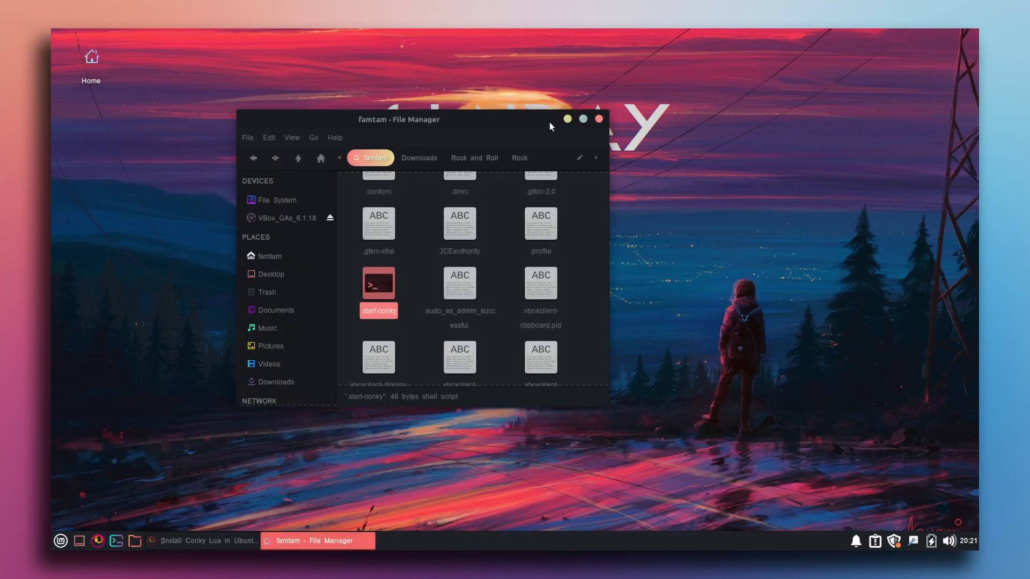
pyautogui.click(568, 119)
# Search the applications for "start", open Session and Startup and show the application autostart list
pyautogui.click(58, 542)
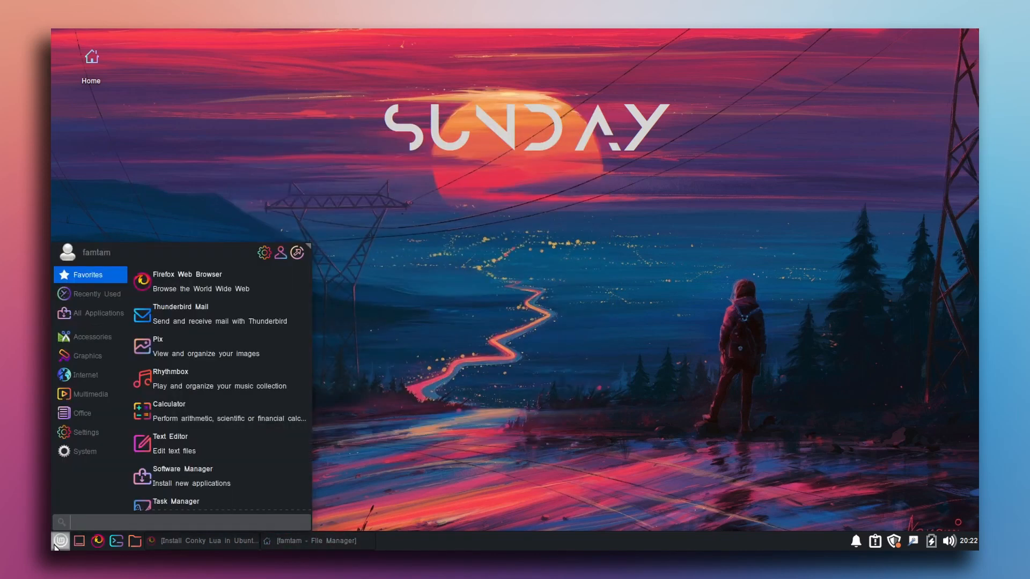
pyautogui.click(58, 543)
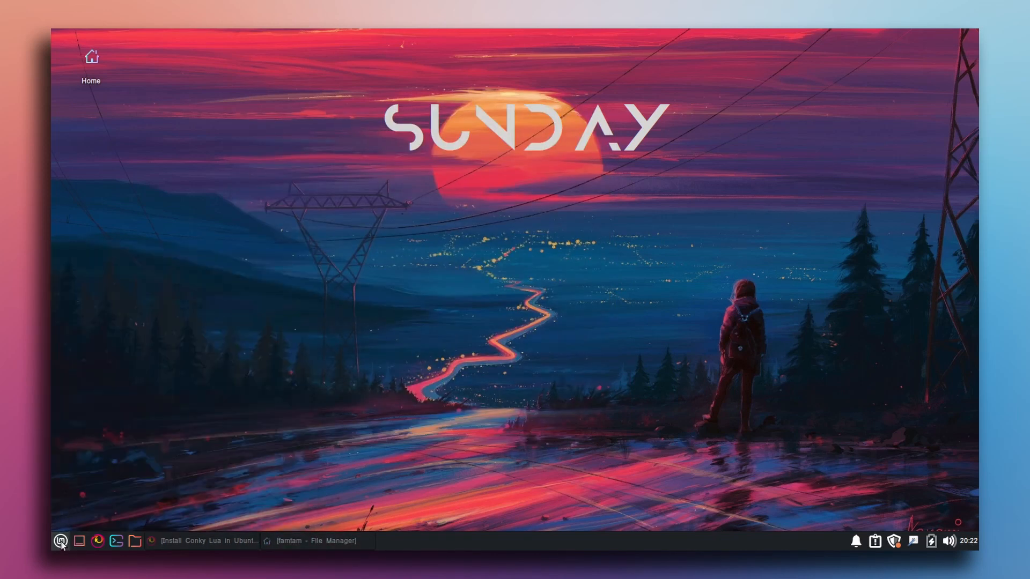
pyautogui.click(60, 543)
pyautogui.write('start')
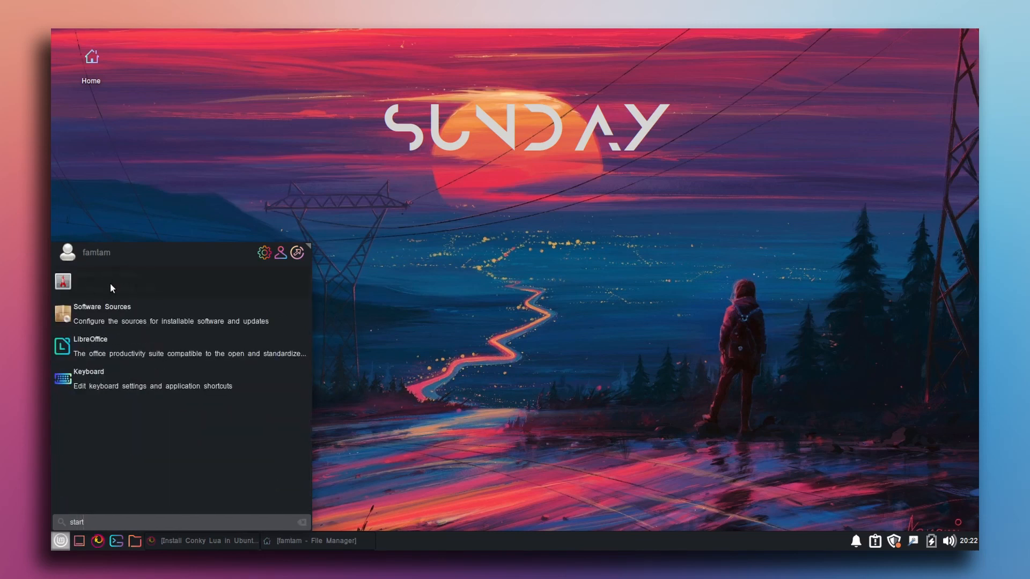
pyautogui.click(110, 282)
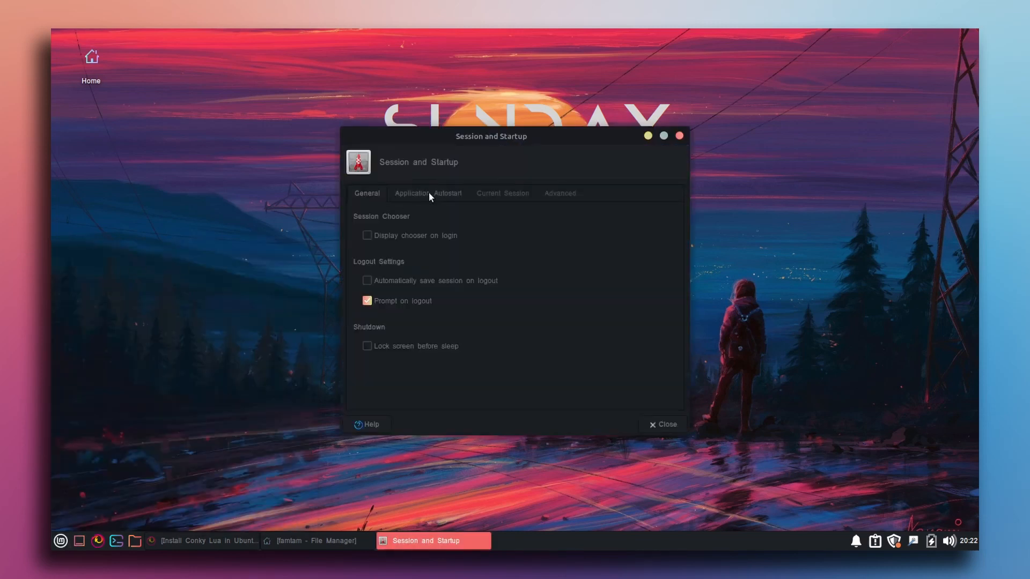
pyautogui.click(429, 194)
# Add an autostart entry named conky that runs .start-conky from the home folder on login, and close Session and Startup
pyautogui.click(369, 393)
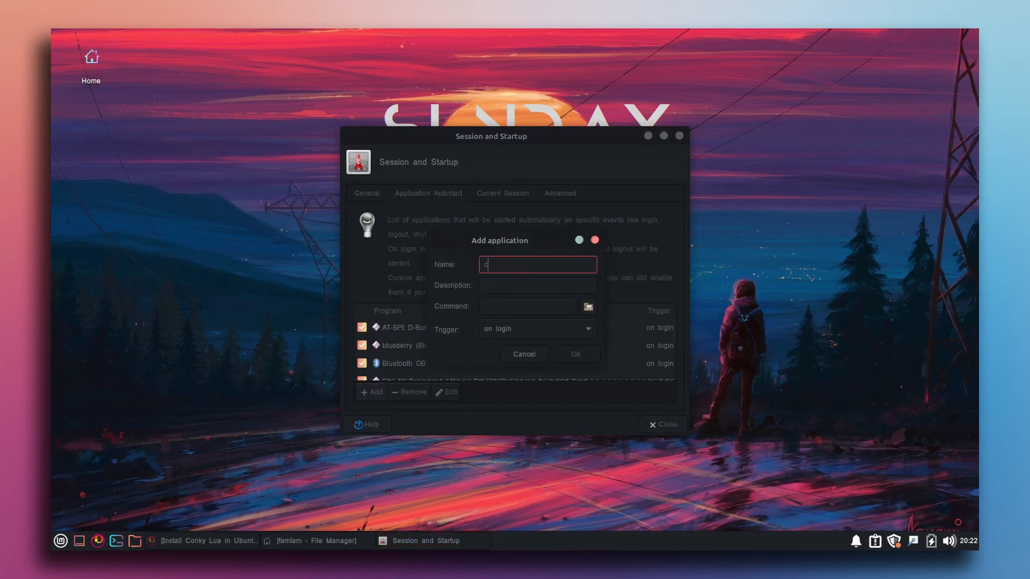
pyautogui.click(589, 307)
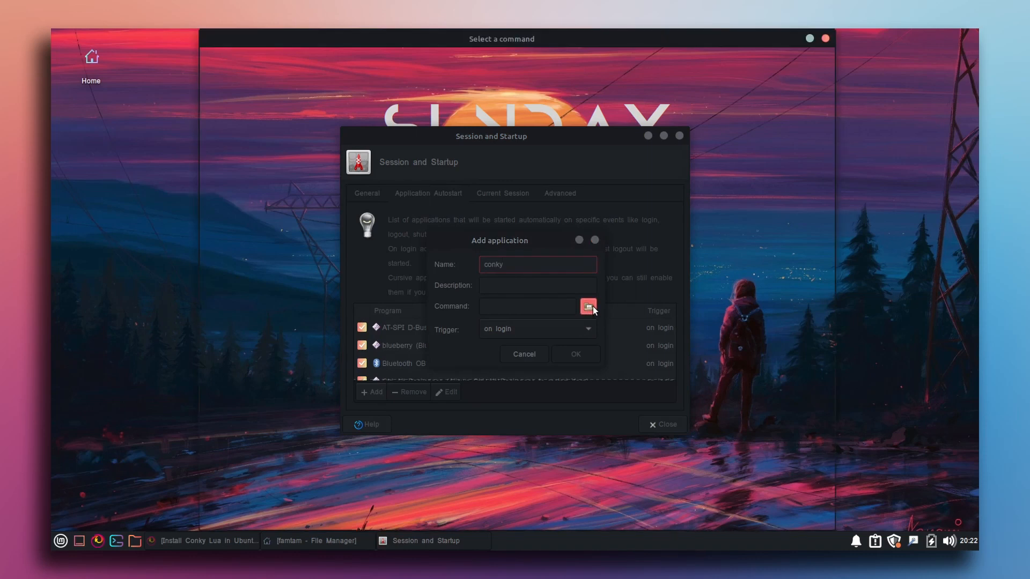
pyautogui.scroll(-2, 343, 429)
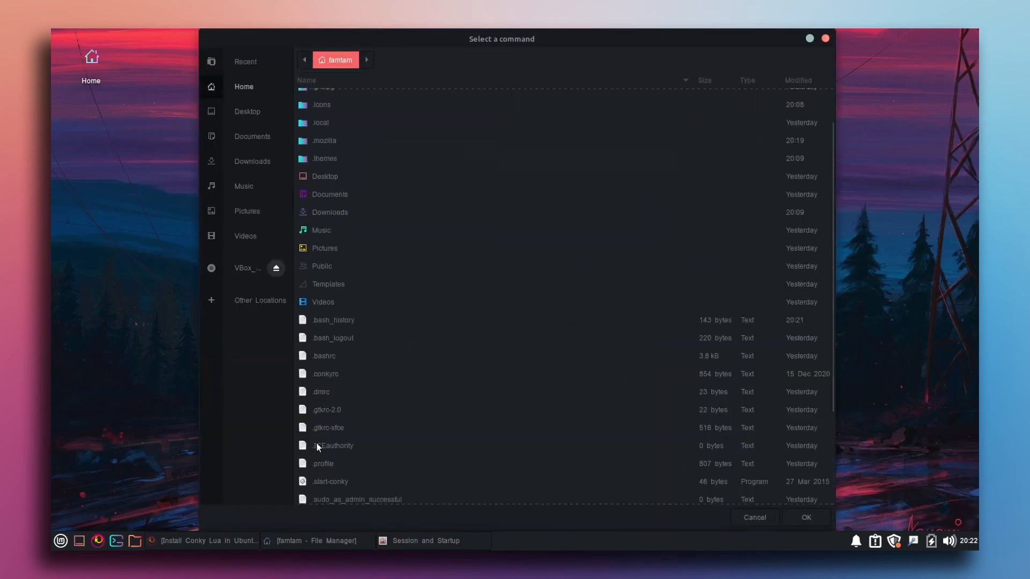
pyautogui.scroll(-4, 317, 446)
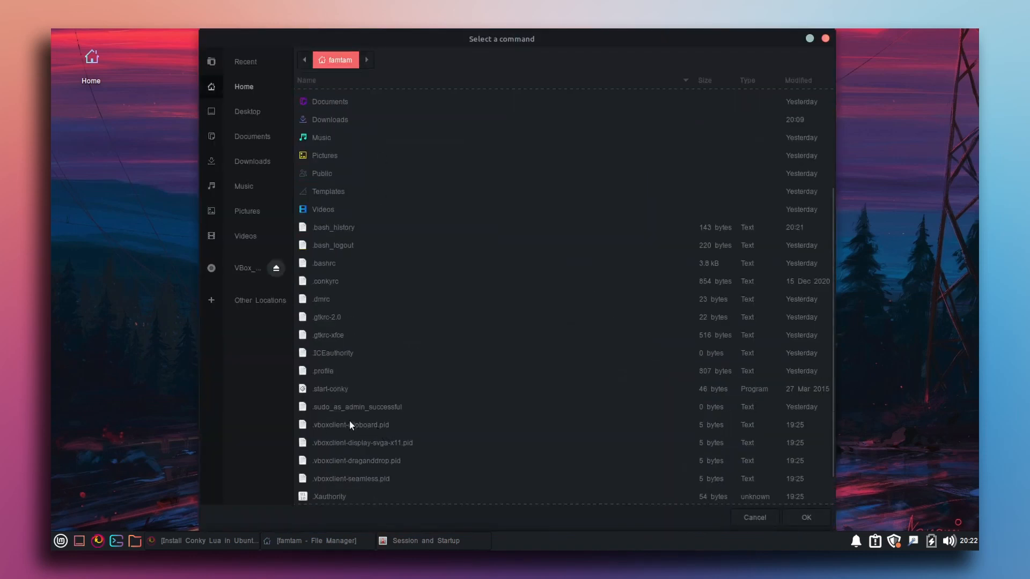
pyautogui.click(340, 390)
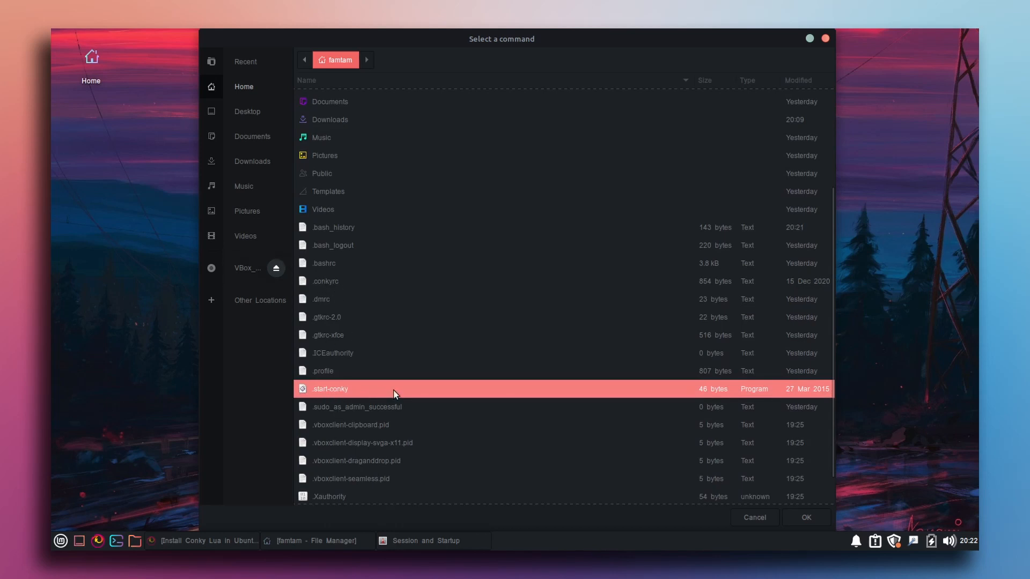
pyautogui.click(801, 516)
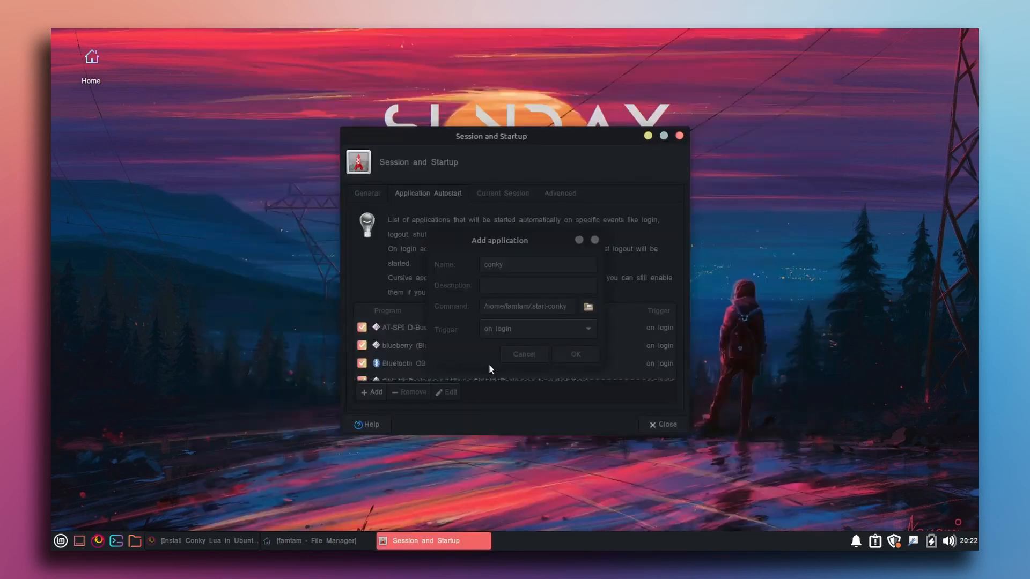
pyautogui.click(577, 355)
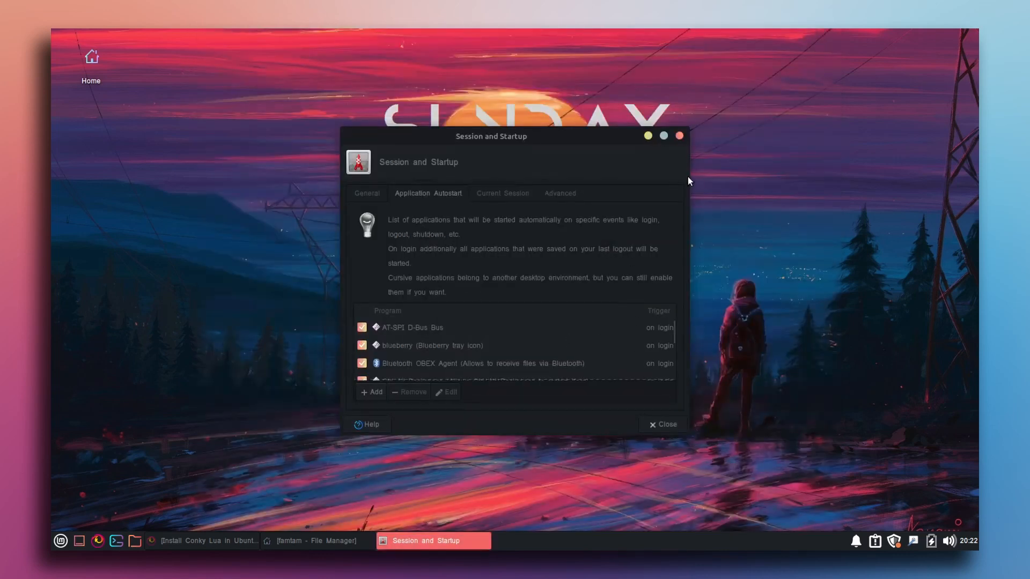
pyautogui.click(679, 136)
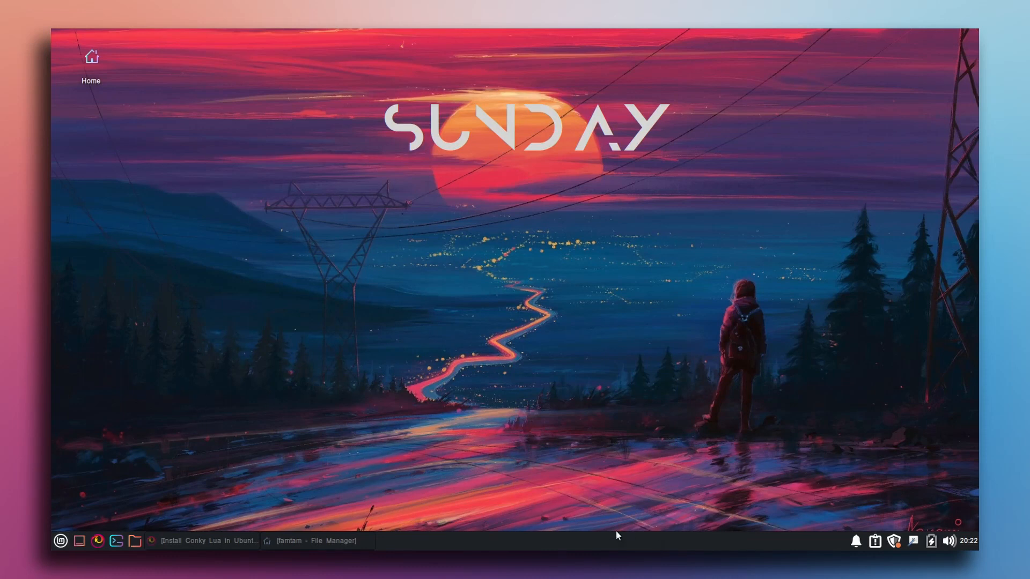
# Open the Panel settings, shorten the panel's length to about 58% and unlock the panel
pyautogui.click(61, 540)
pyautogui.click(264, 253)
pyautogui.click(375, 286)
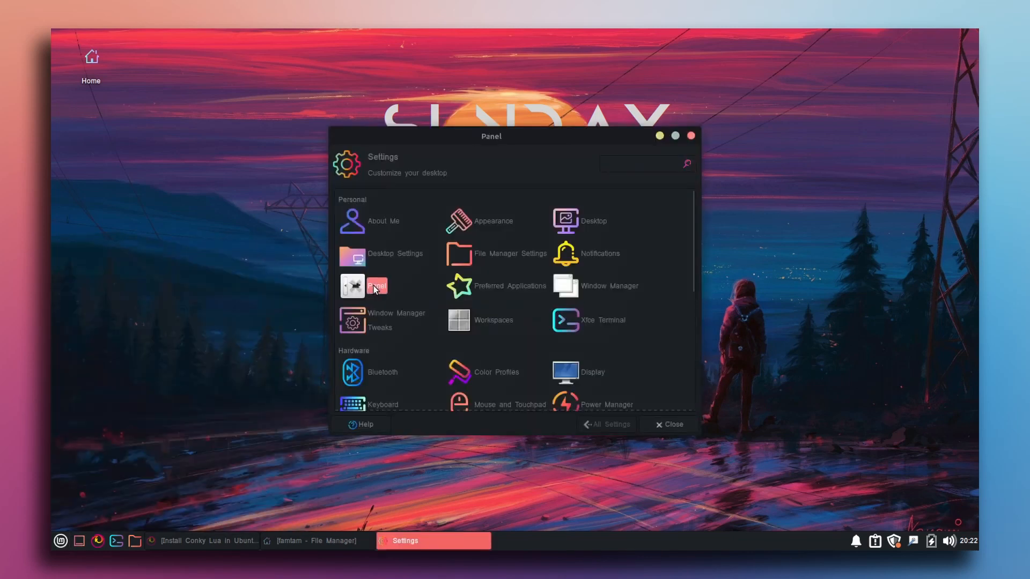
pyautogui.scroll(-2, 539, 356)
pyautogui.moveTo(549, 375); pyautogui.dragTo(569, 381)
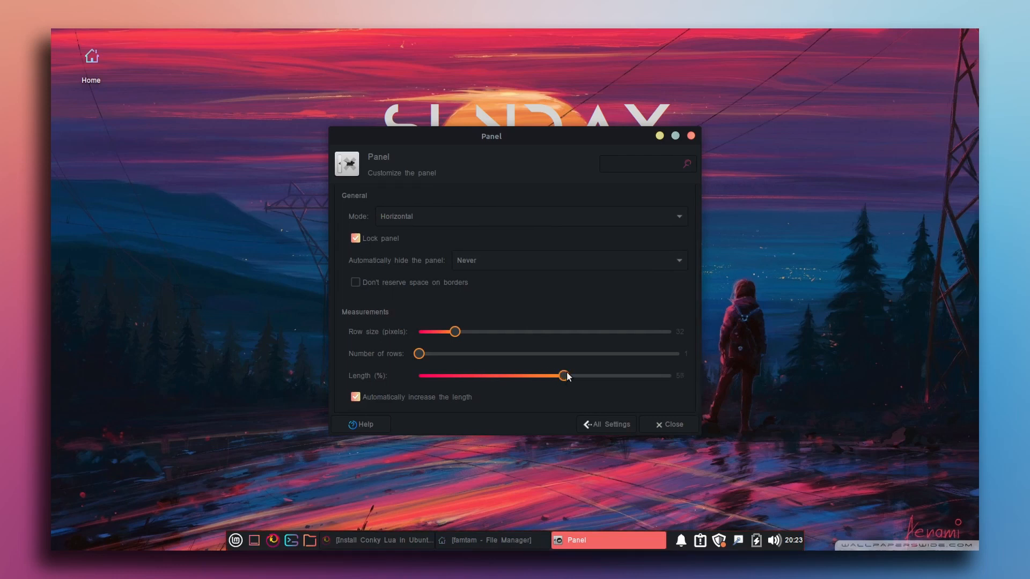
pyautogui.click(357, 239)
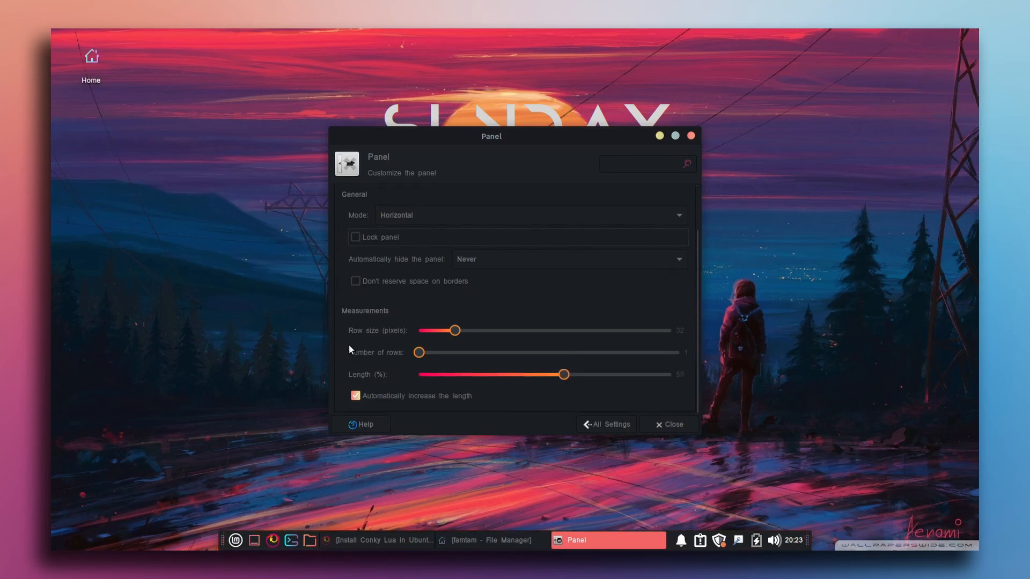
# Set the panel's Enter and Leave opacity to 90
pyautogui.scroll(3, 349, 344)
pyautogui.click(398, 224)
pyautogui.moveTo(656, 370); pyautogui.dragTo(642, 369)
pyautogui.click(641, 392)
pyautogui.scroll(-1, 579, 322)
pyautogui.scroll(1, 574, 314)
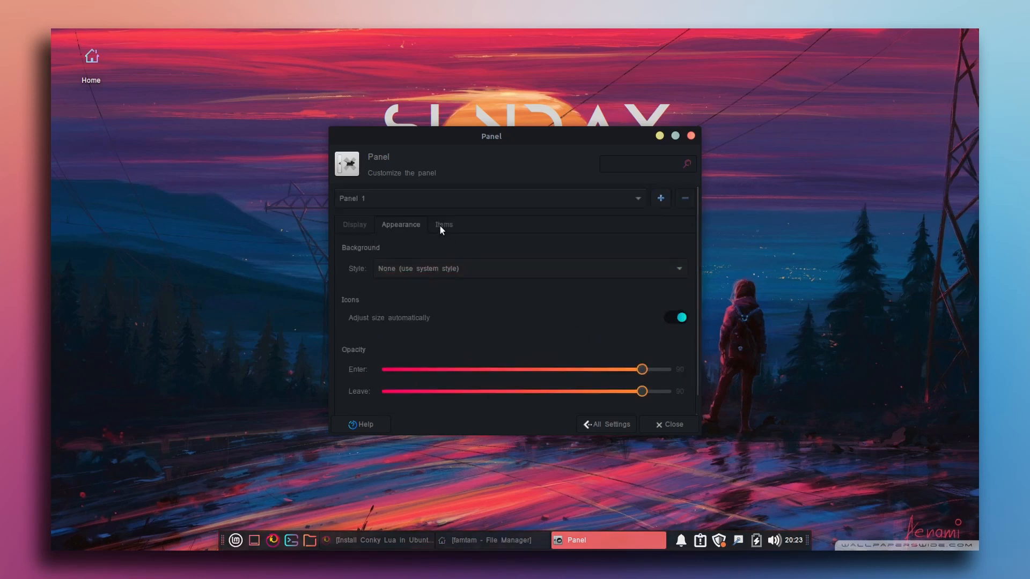
# Turn off button labels for the panel's Window Buttons item and close the Panel settings
pyautogui.click(441, 224)
pyautogui.click(390, 339)
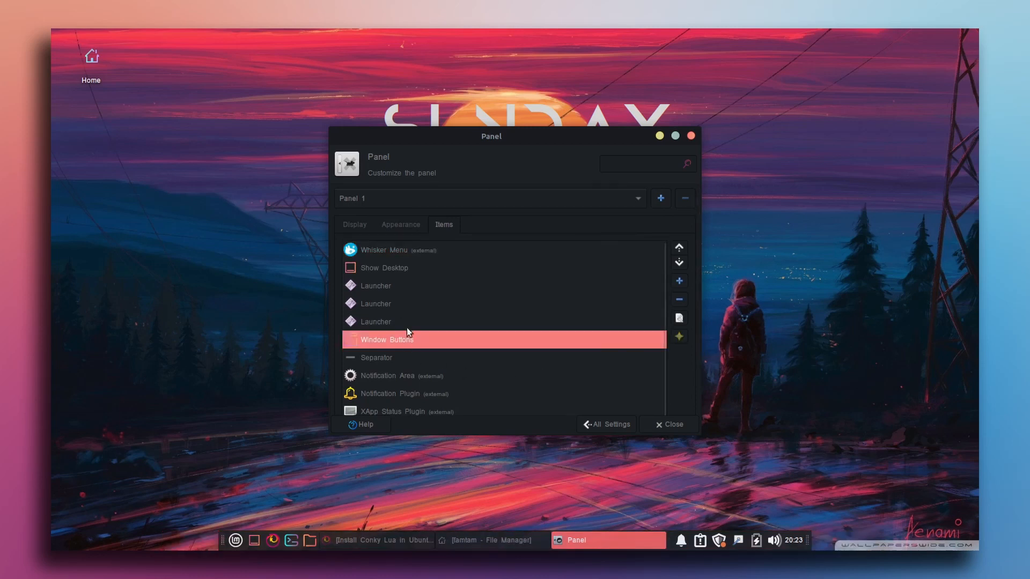
pyautogui.doubleClick(448, 341)
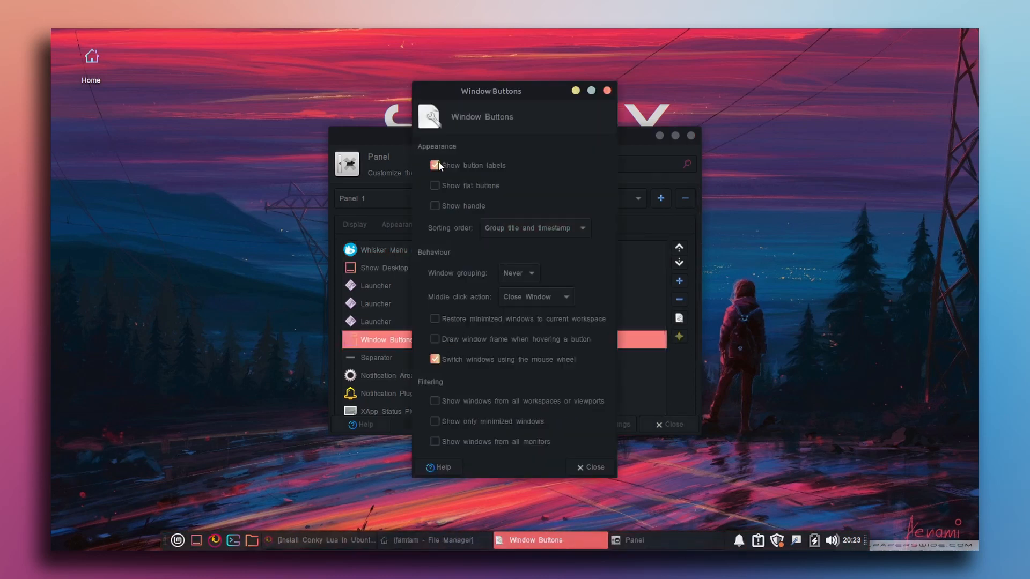
pyautogui.click(435, 165)
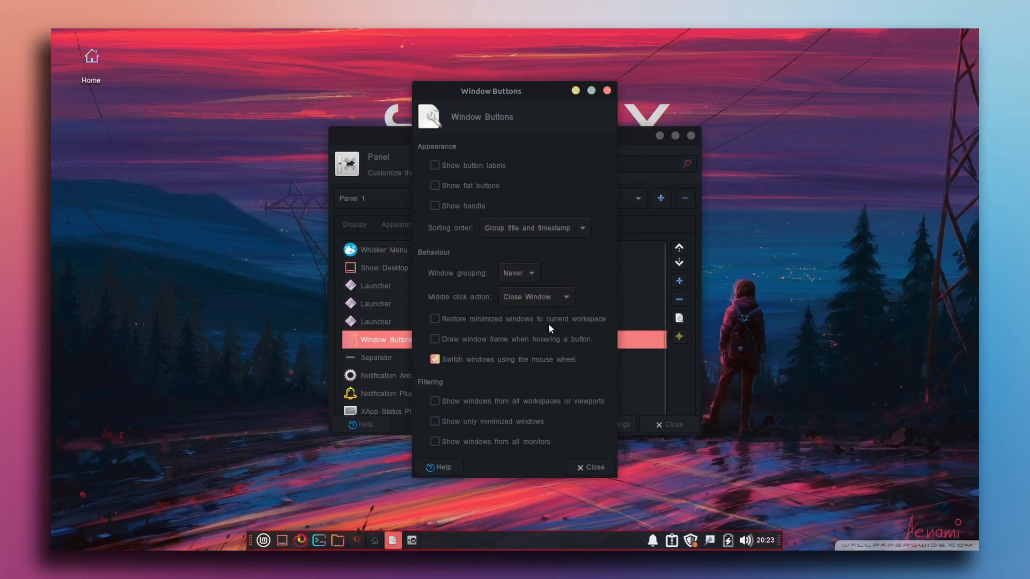
pyautogui.click(594, 467)
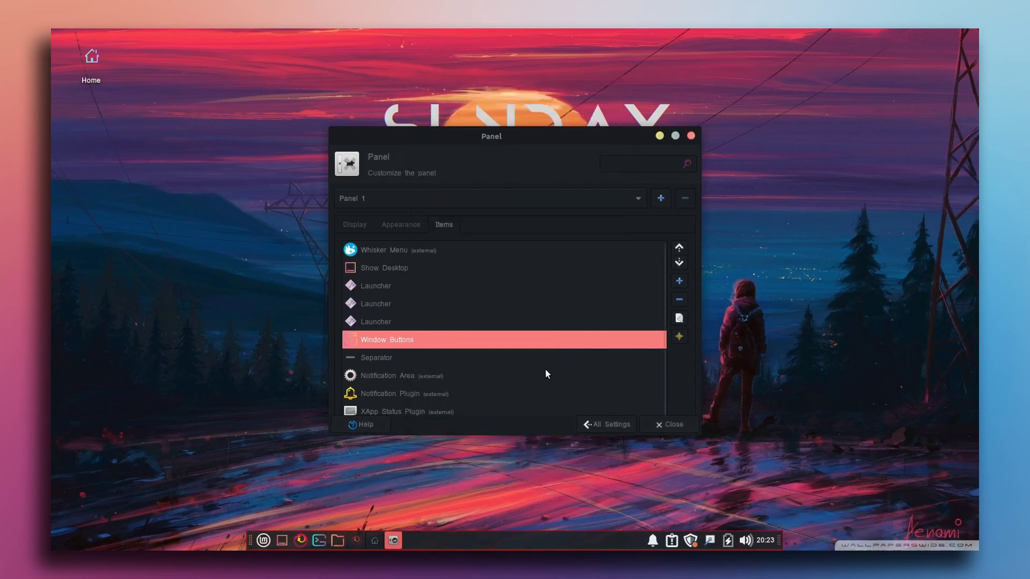
pyautogui.scroll(-2, 545, 369)
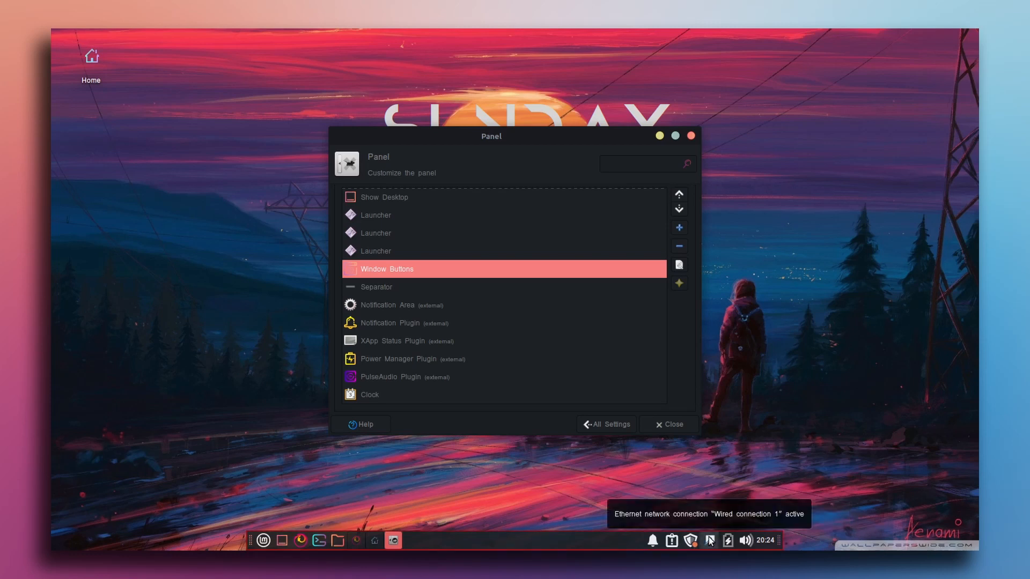
pyautogui.click(384, 359)
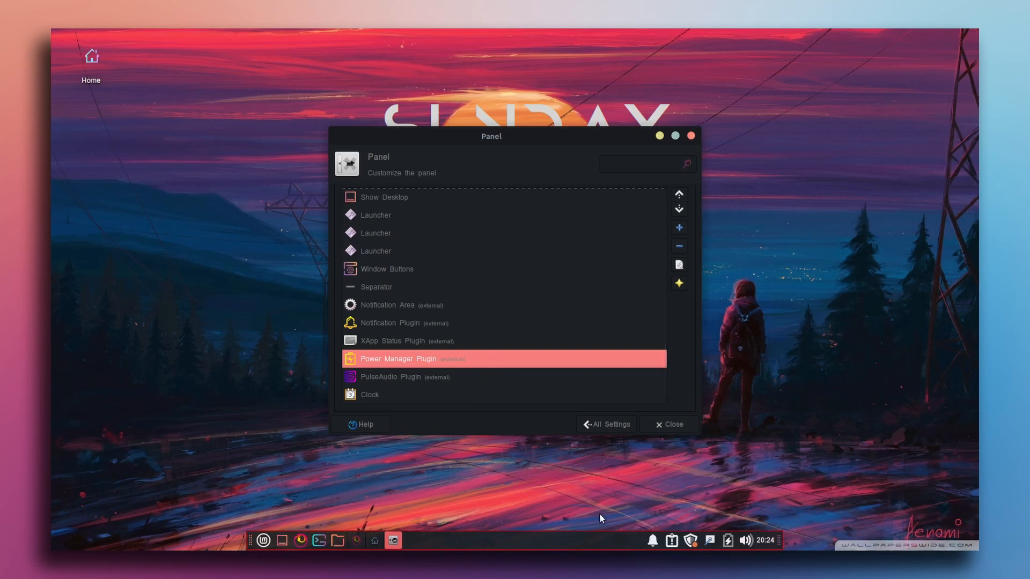
pyautogui.click(683, 424)
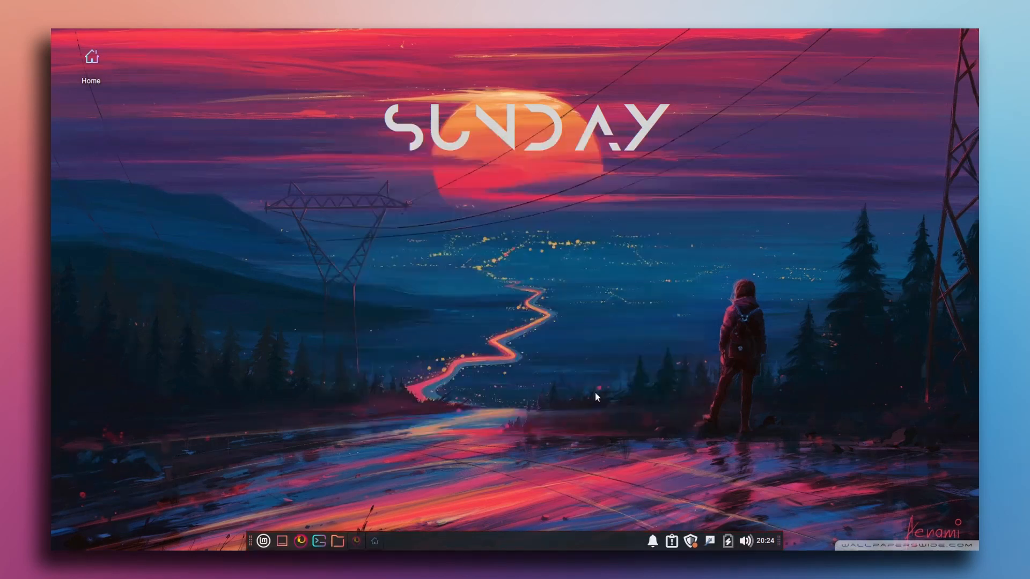
# Reopen the panel's preferences and set the panel's mode to Vertical
pyautogui.rightClick(508, 547)
pyautogui.moveTo(527, 521)
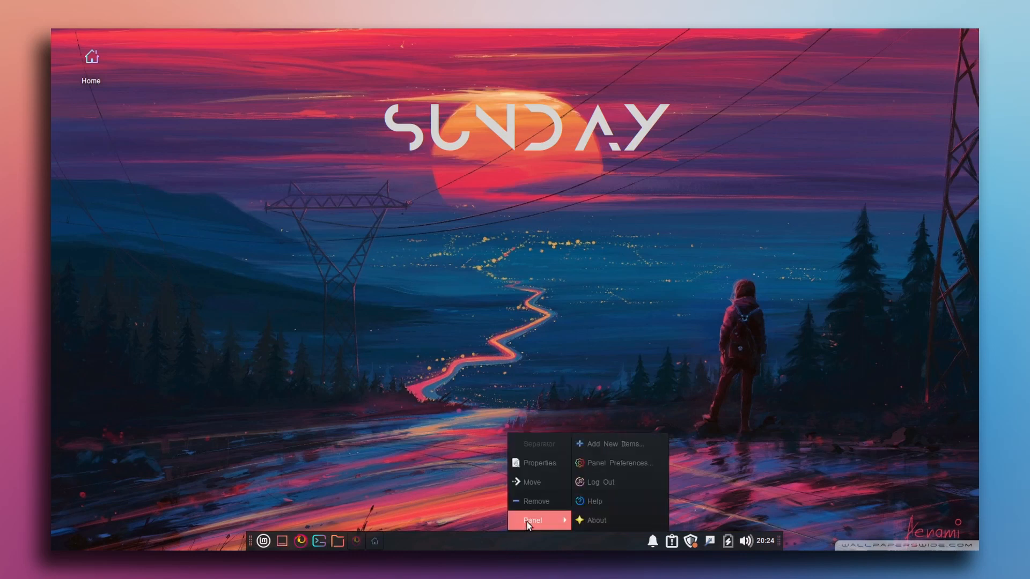
pyautogui.click(606, 462)
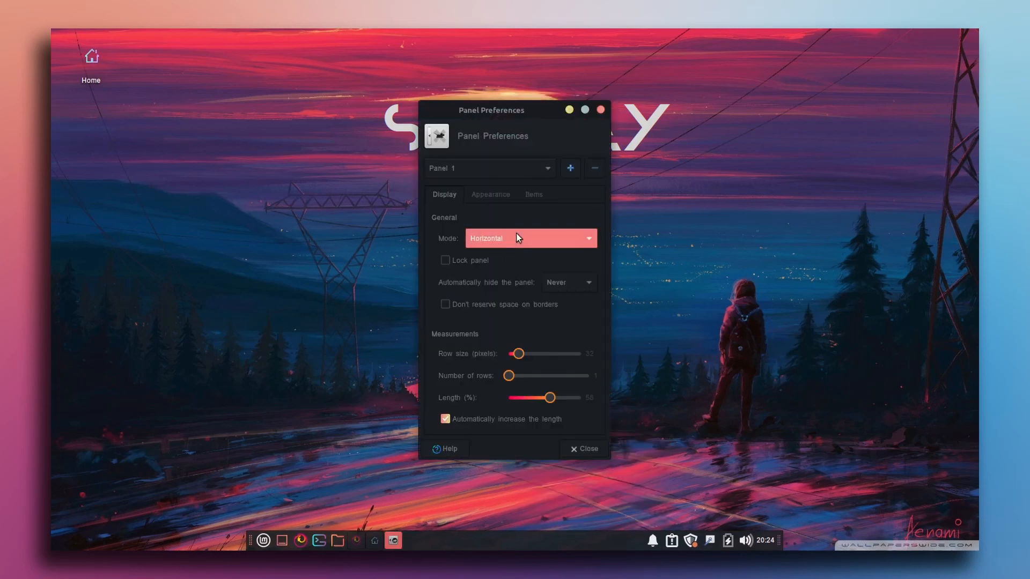
pyautogui.click(515, 238)
pyautogui.click(510, 262)
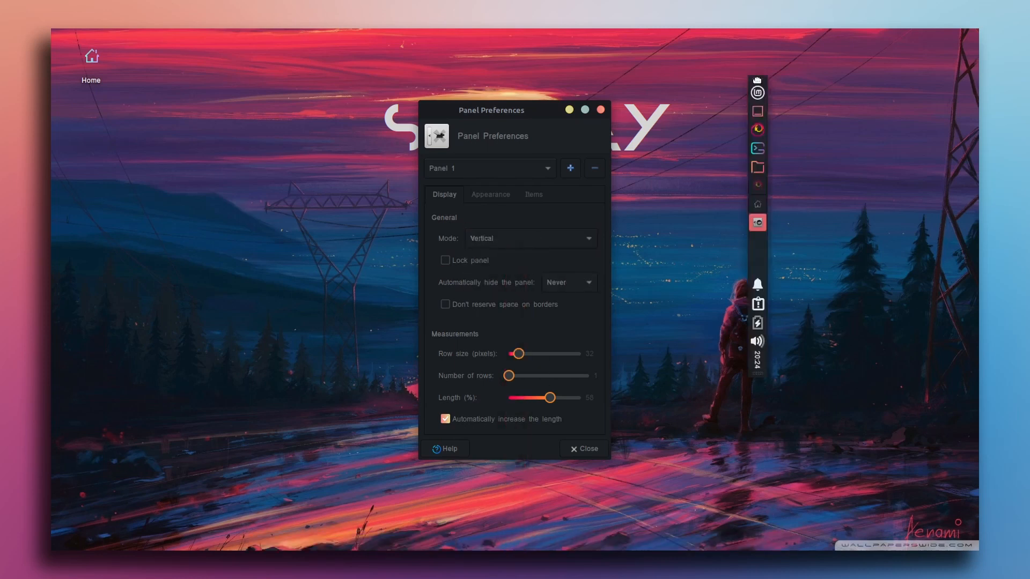
# Move the vertical panel to the desktop's upper-right corner, lengthen it to about 66% and close its preferences
pyautogui.moveTo(757, 80); pyautogui.dragTo(975, 34)
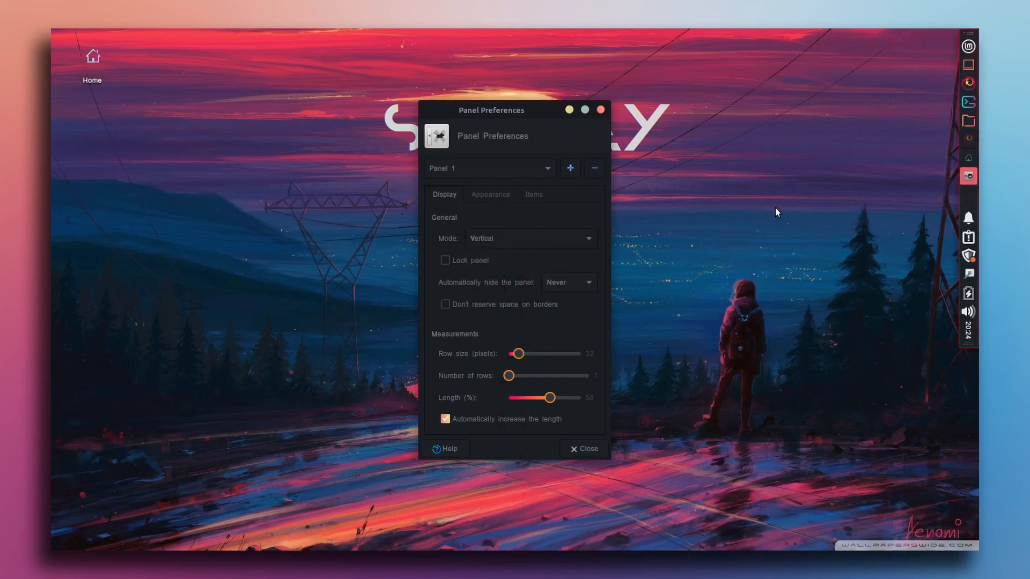
pyautogui.moveTo(552, 404); pyautogui.dragTo(555, 404)
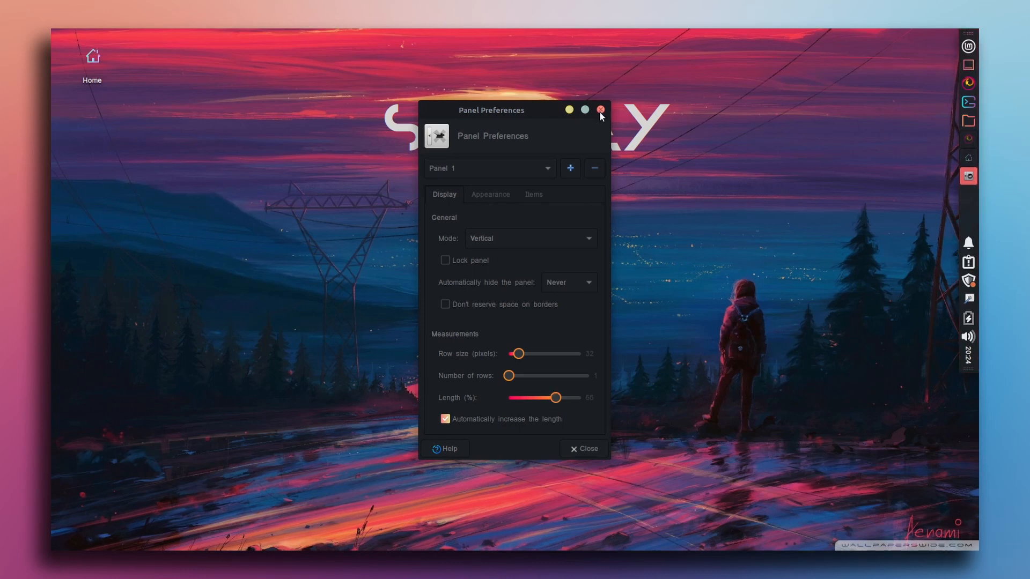
pyautogui.click(601, 109)
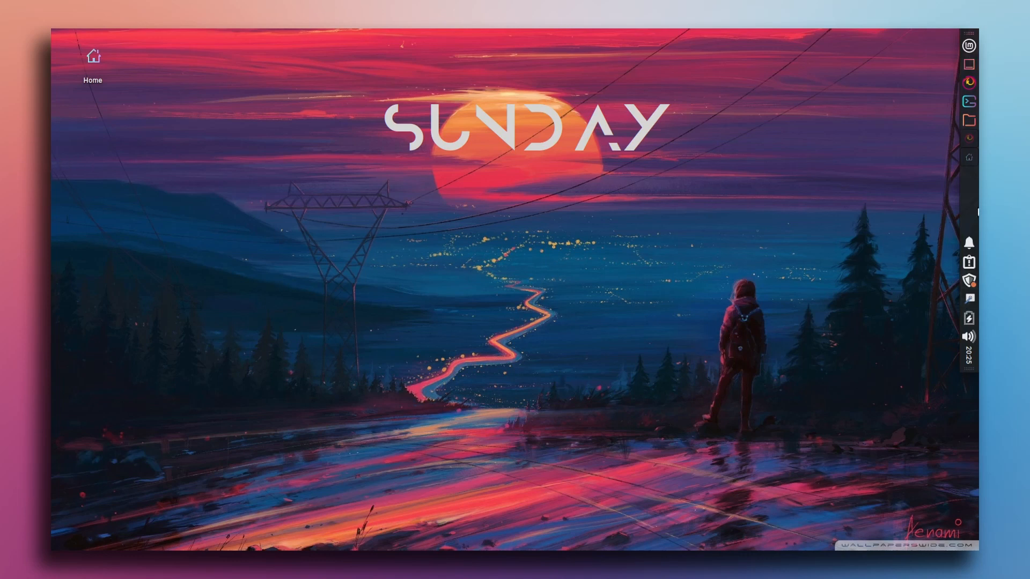
# Open a terminal, set its transparent background's opacity to about 0.77 and close the terminal preferences
pyautogui.click(968, 102)
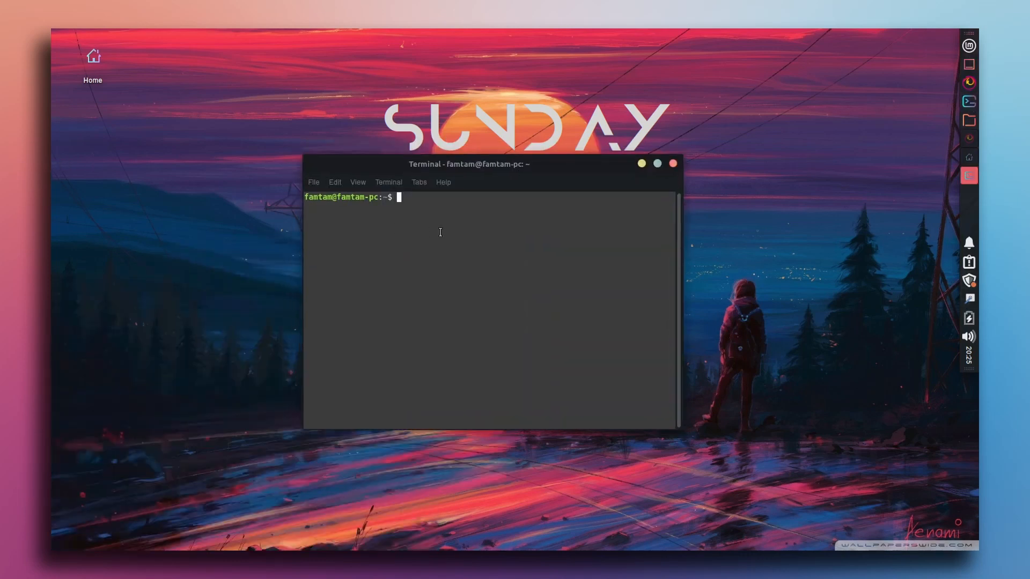
pyautogui.rightClick(442, 230)
pyautogui.click(471, 395)
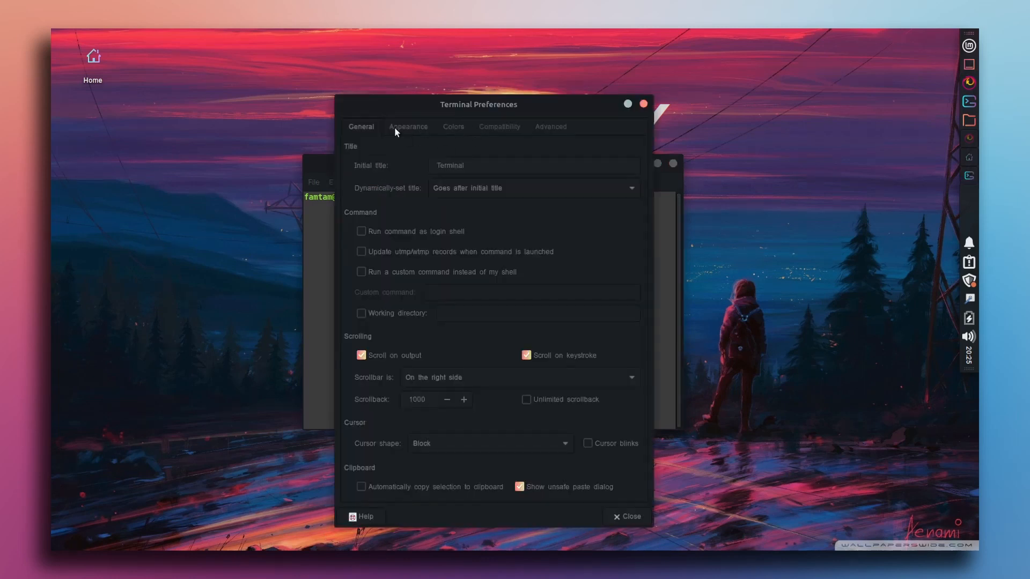
pyautogui.click(405, 127)
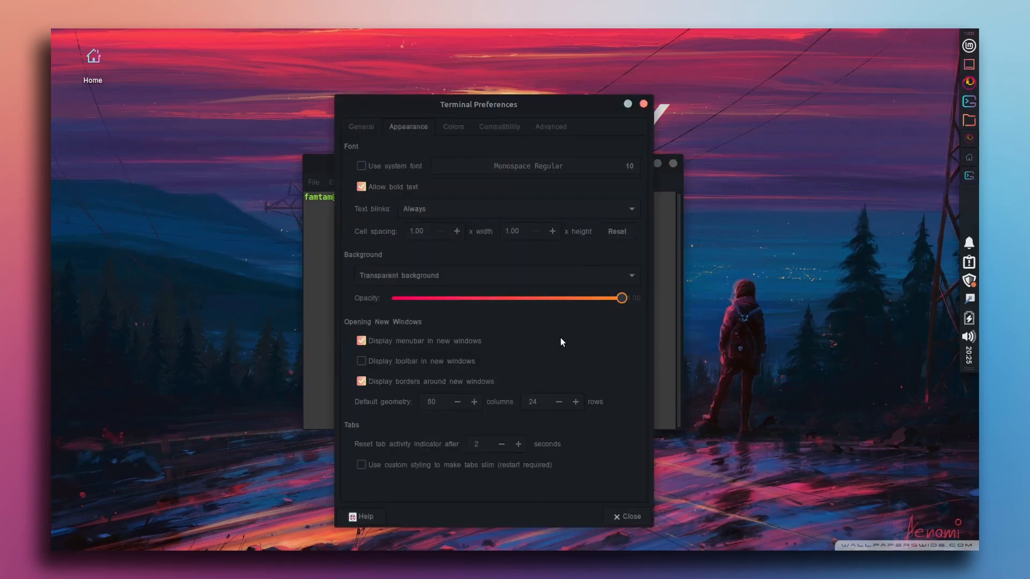
pyautogui.click(568, 298)
pyautogui.moveTo(483, 105); pyautogui.dragTo(709, 111)
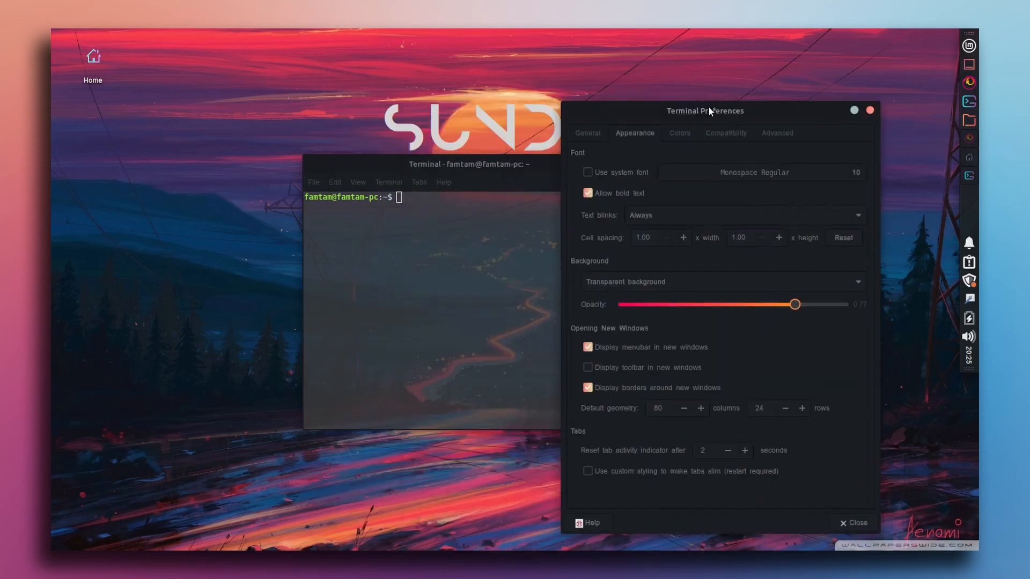
pyautogui.moveTo(466, 163); pyautogui.dragTo(527, 199)
pyautogui.click(870, 110)
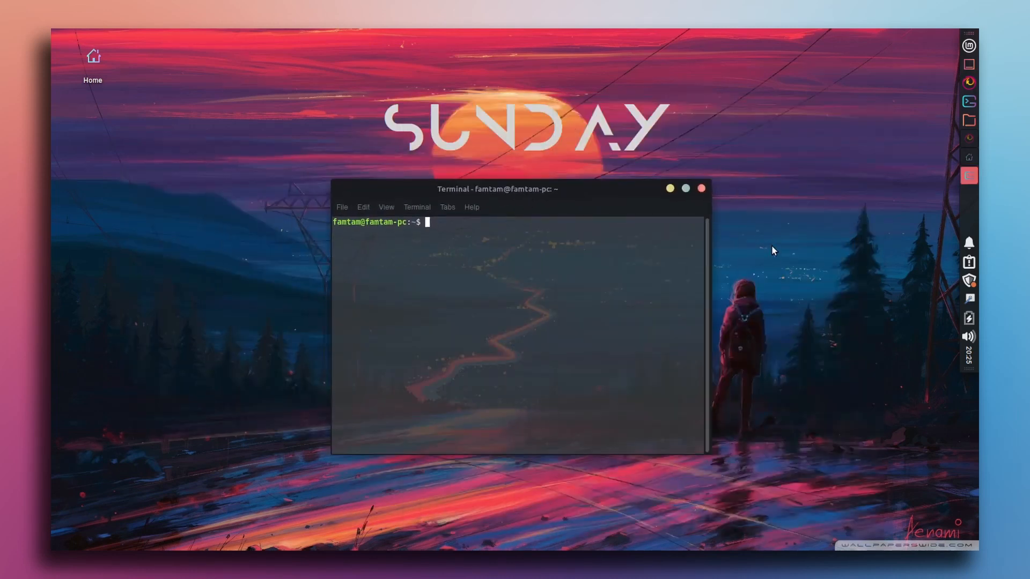
# Install Plank with sudo apt install plank, entering the account password and accepting the installation, and close the terminal
pyautogui.write('sudo apt install plank')
pyautogui.press('Return')
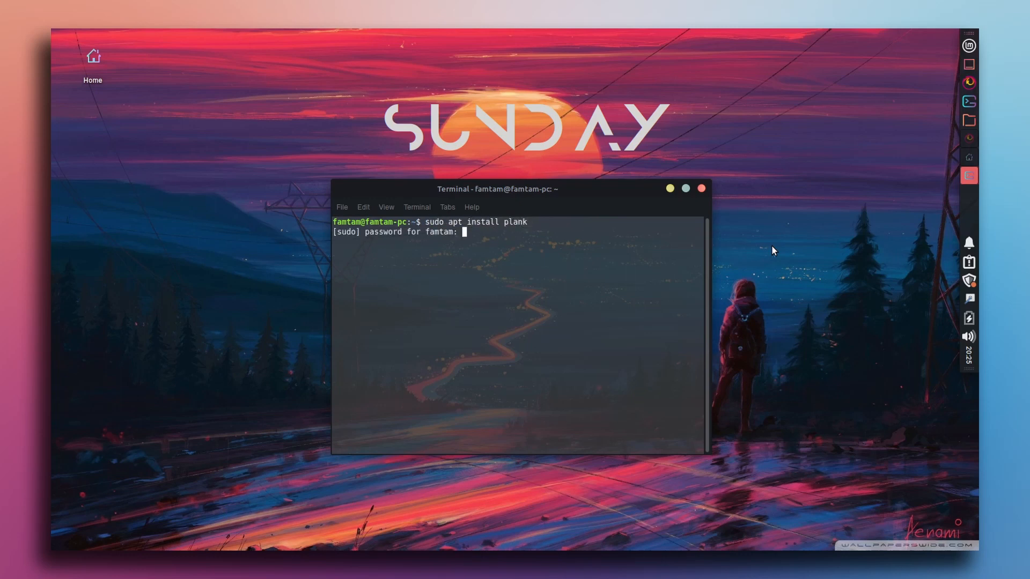
pyautogui.write('******')
pyautogui.press('Return')
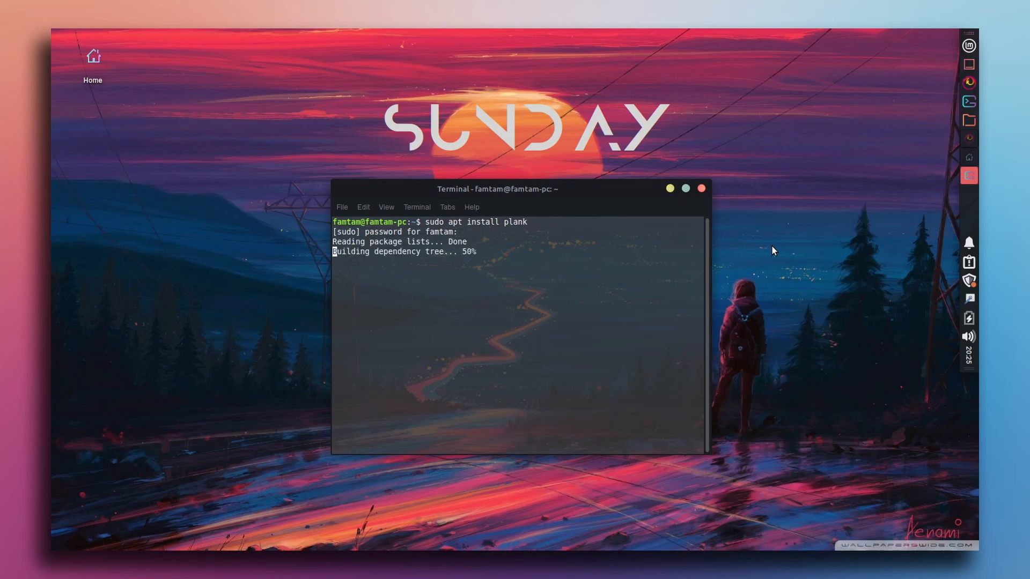
pyautogui.write('y')
pyautogui.press('Return')
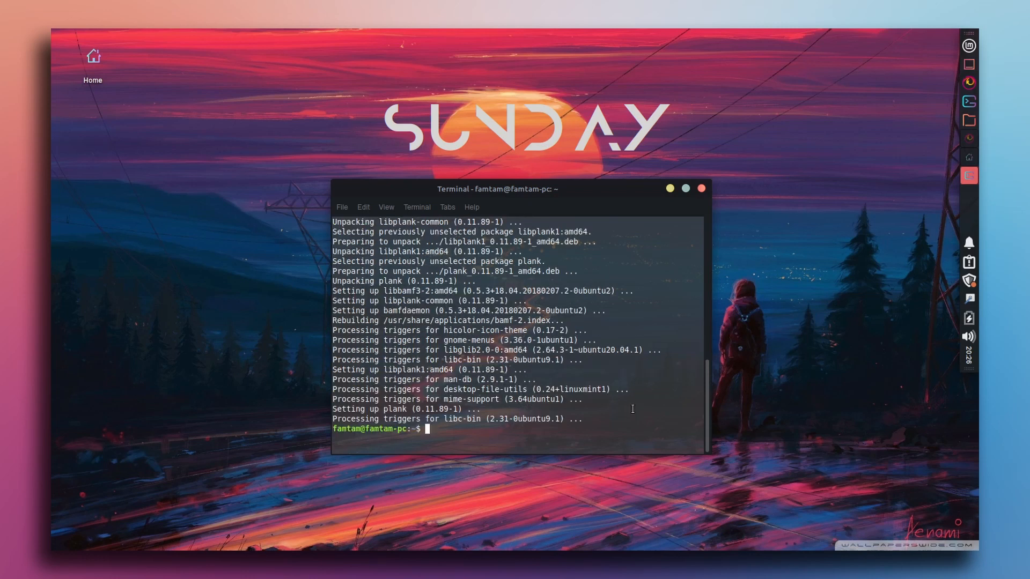
pyautogui.click(701, 188)
# Search the applications for "plank", launch Plank and open the dock's preferences
pyautogui.click(968, 45)
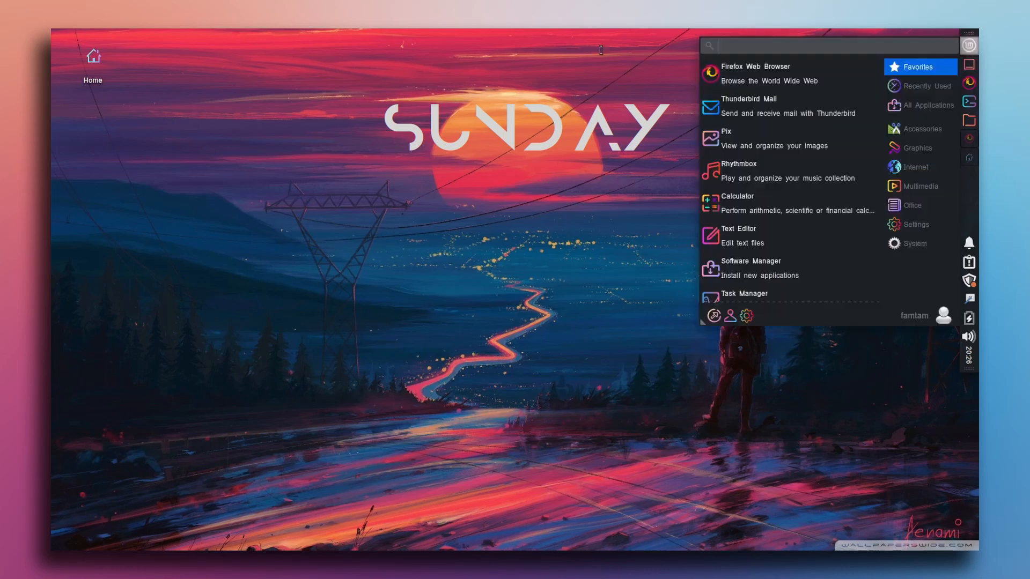
pyautogui.write('plank')
pyautogui.click(740, 78)
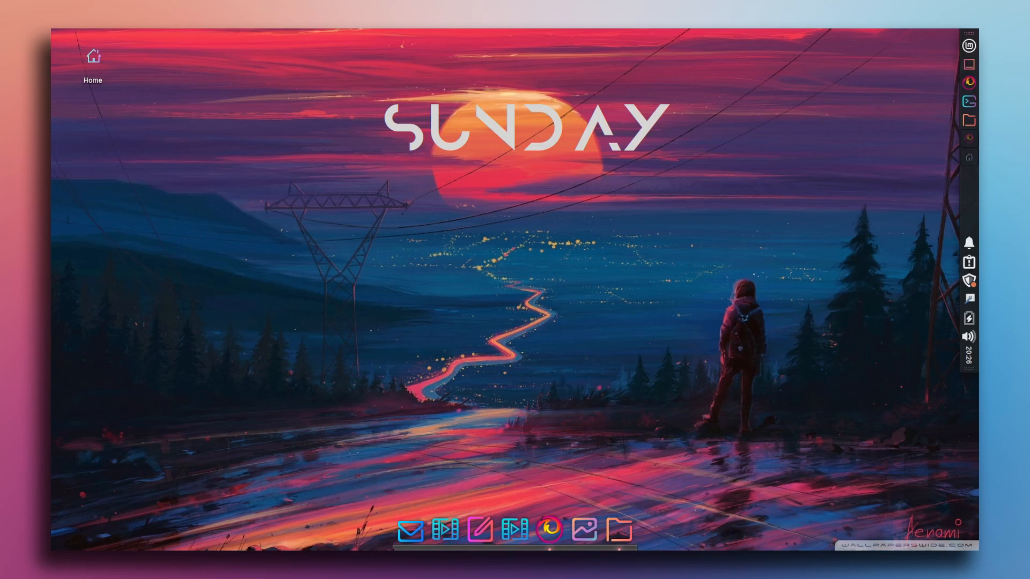
pyautogui.rightClick(411, 531)
pyautogui.rightClick(637, 539)
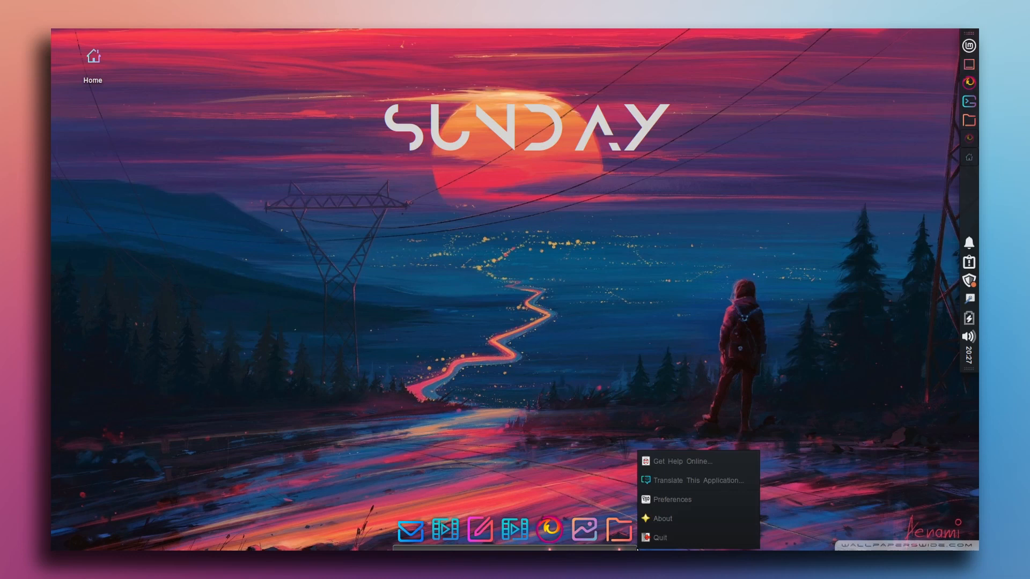
pyautogui.click(674, 501)
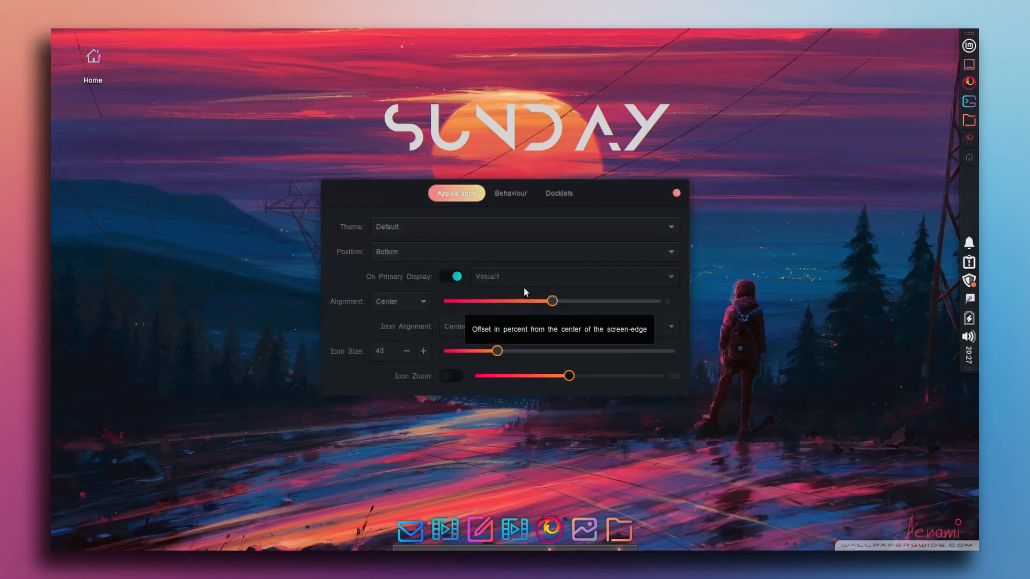
# Try out the dock's alignment offset and recentre it at 0, set the icon size to 47 and enable icon zoom
pyautogui.moveTo(553, 301); pyautogui.dragTo(670, 304)
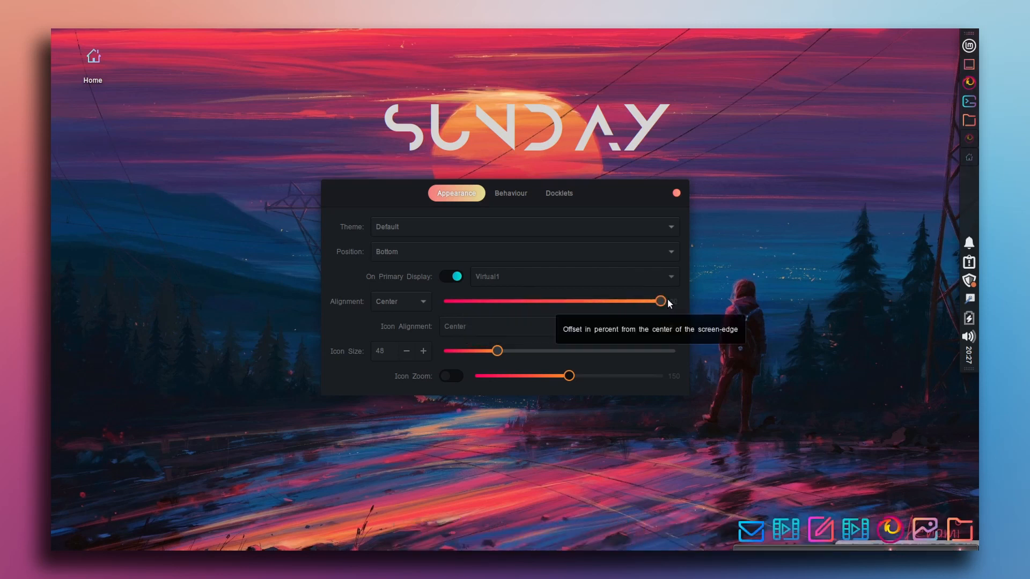
pyautogui.moveTo(660, 302); pyautogui.dragTo(553, 302)
pyautogui.moveTo(497, 350)
pyautogui.mouseDown()
pyautogui.moveTo(485, 352)
pyautogui.moveTo(523, 348)
pyautogui.moveTo(494, 351)
pyautogui.mouseUp()
pyautogui.click(452, 376)
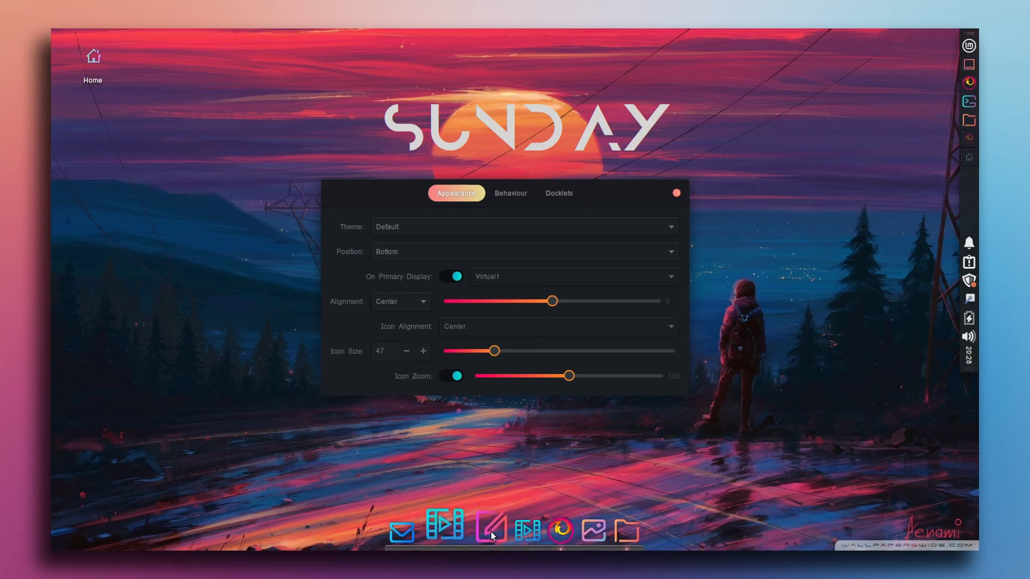
# Set the dock's theme to Gtk+ and its icon size to 42, and close the dock preferences
pyautogui.scroll(-1, 498, 233)
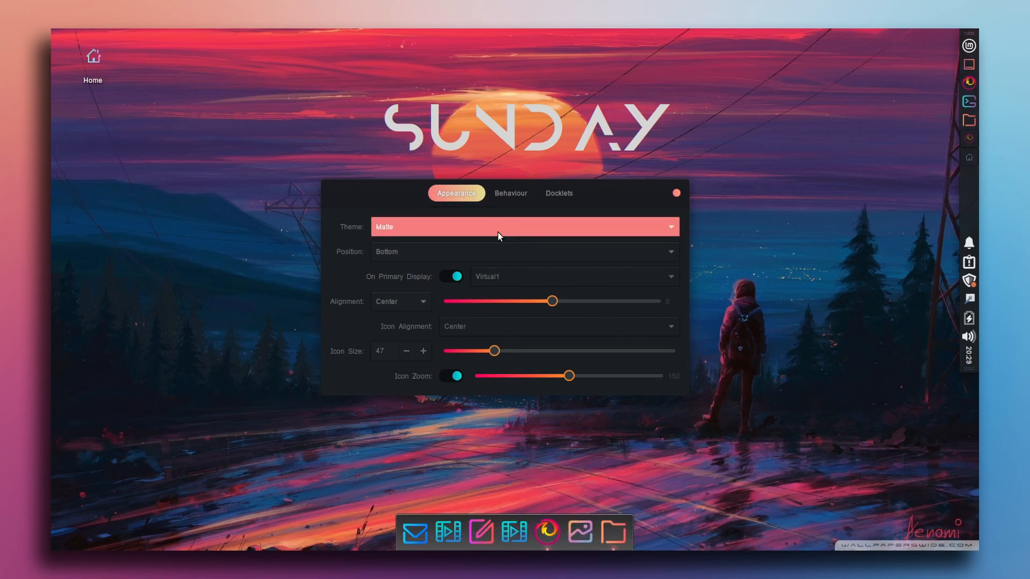
pyautogui.click(432, 235)
pyautogui.click(413, 214)
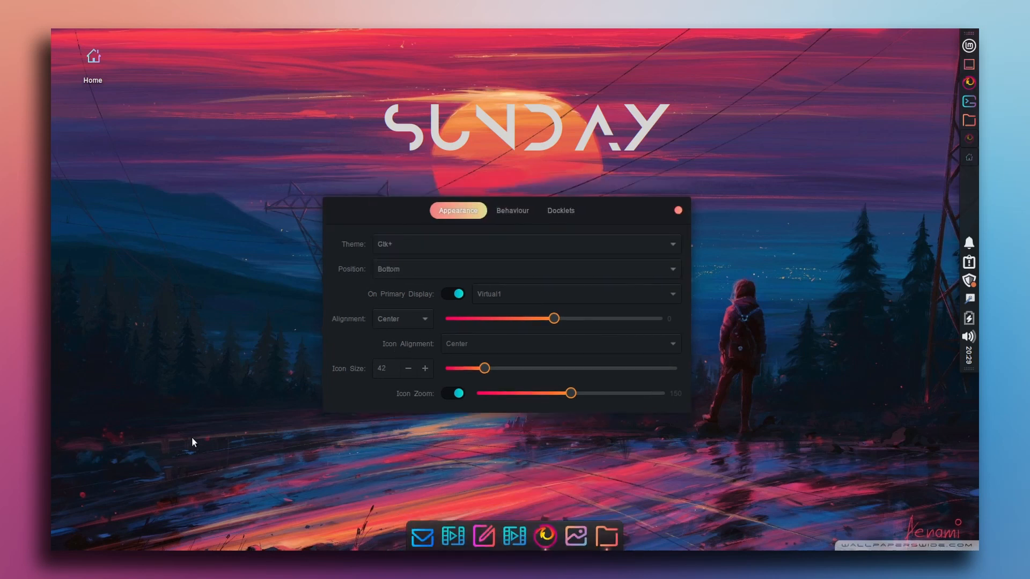
pyautogui.click(677, 212)
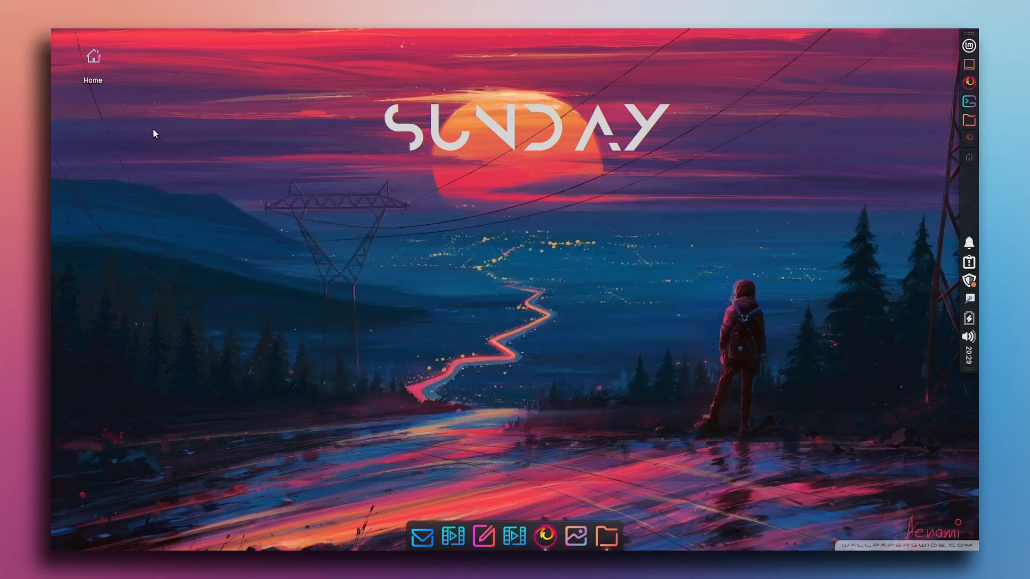
# Open the desktop settings and enable the Trash and Removable Devices default icons
pyautogui.rightClick(178, 167)
pyautogui.click(220, 386)
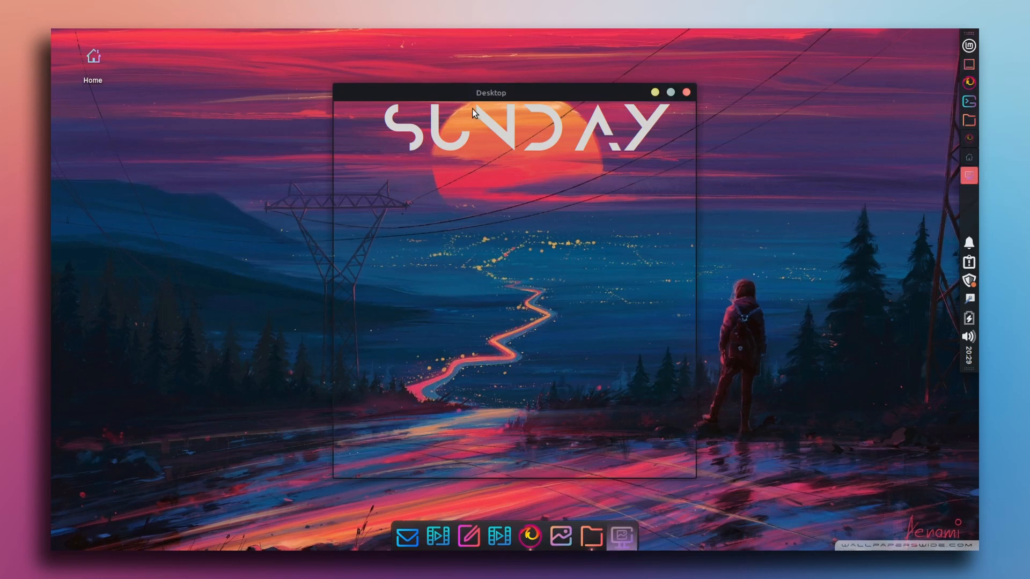
pyautogui.click(442, 154)
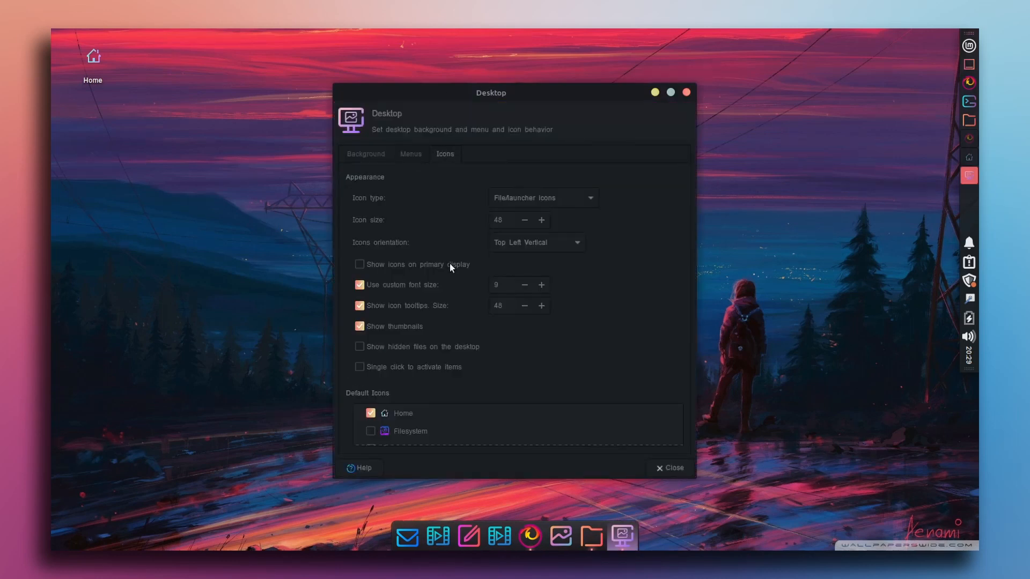
pyautogui.scroll(-2, 573, 426)
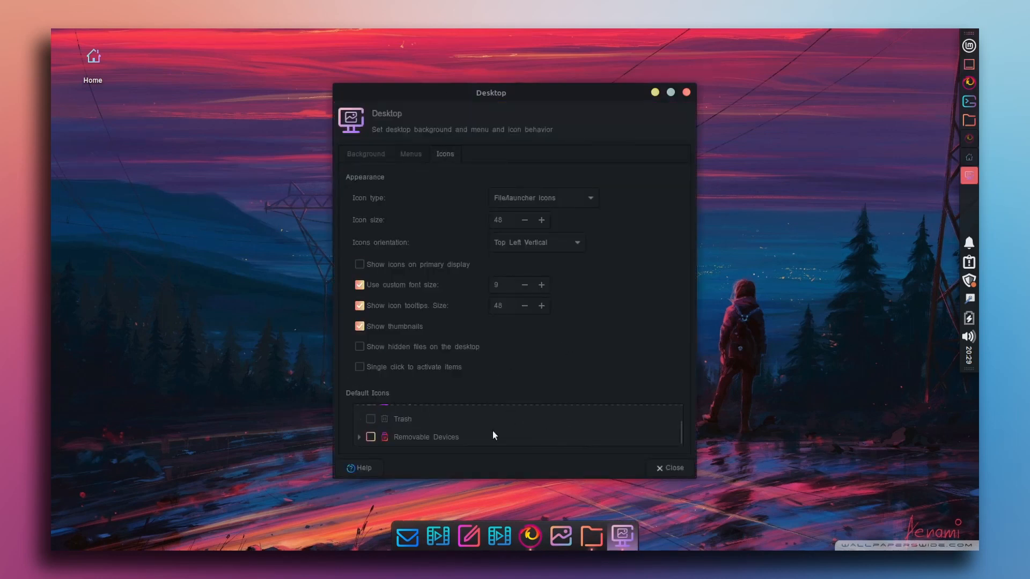
pyautogui.click(369, 418)
pyautogui.click(370, 437)
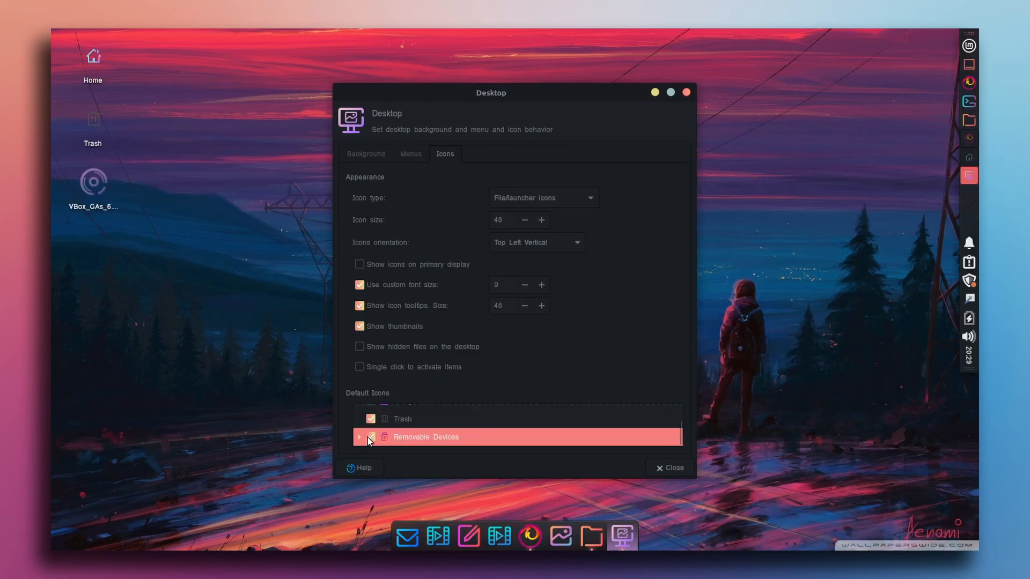
pyautogui.moveTo(681, 432); pyautogui.dragTo(680, 429)
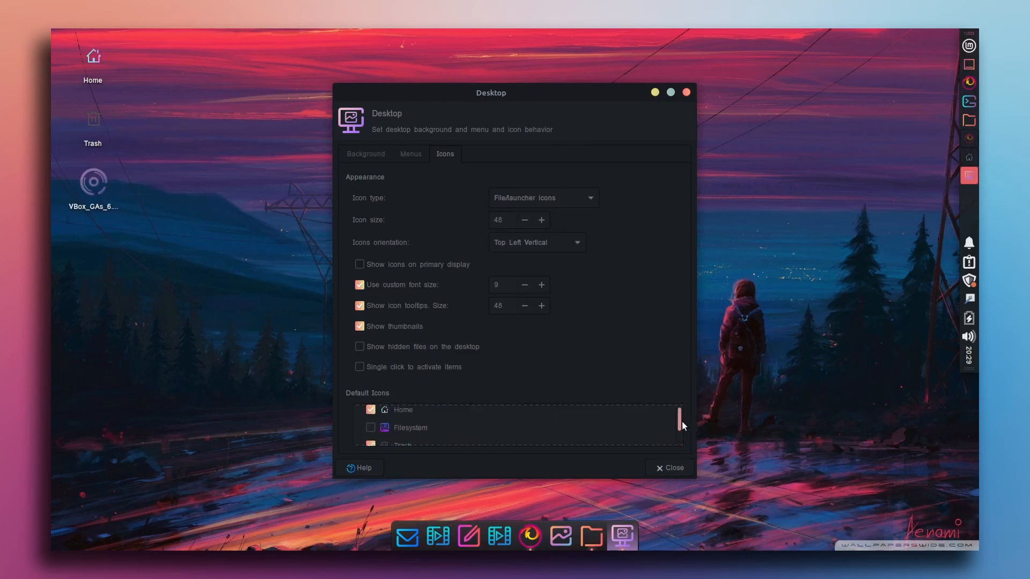
# Enable the Filesystem default icon on the desktop and move the desktop settings window slightly aside
pyautogui.click(371, 428)
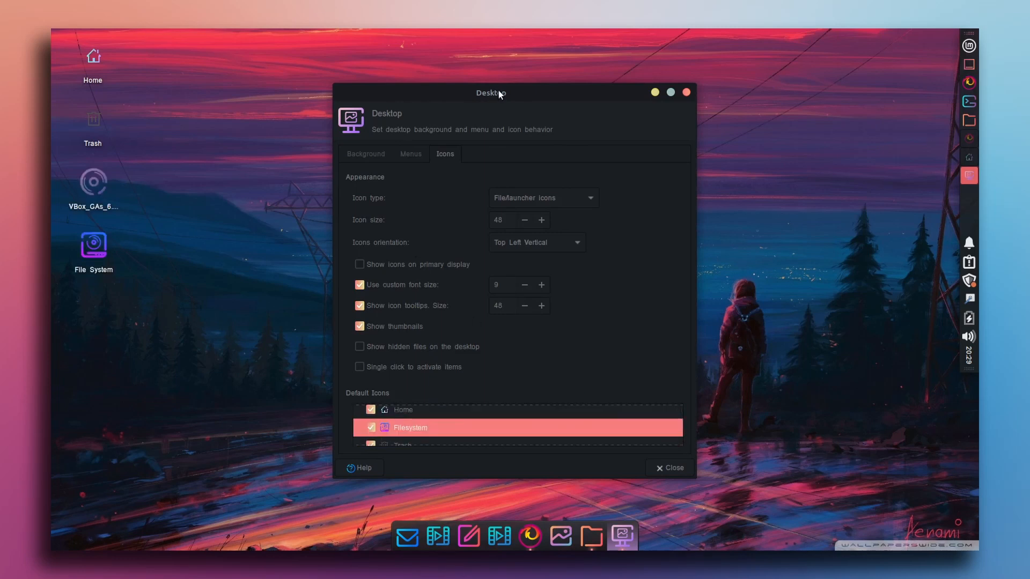
pyautogui.moveTo(501, 92); pyautogui.dragTo(460, 87)
pyautogui.click(329, 408)
pyautogui.click(330, 409)
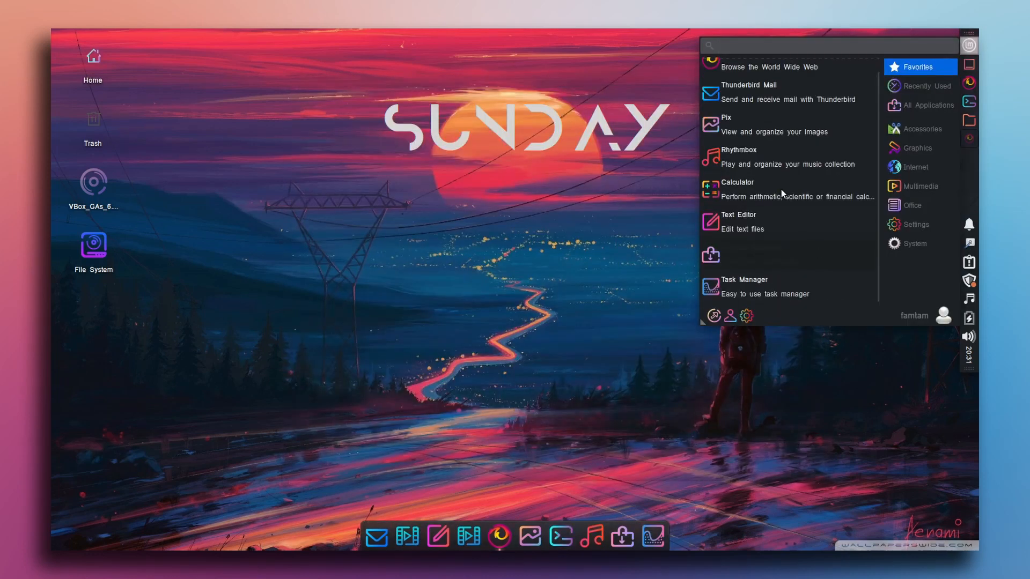
# Open the Whisker Menu properties and reduce the menu's background opacity to 34
pyautogui.scroll(1, 780, 193)
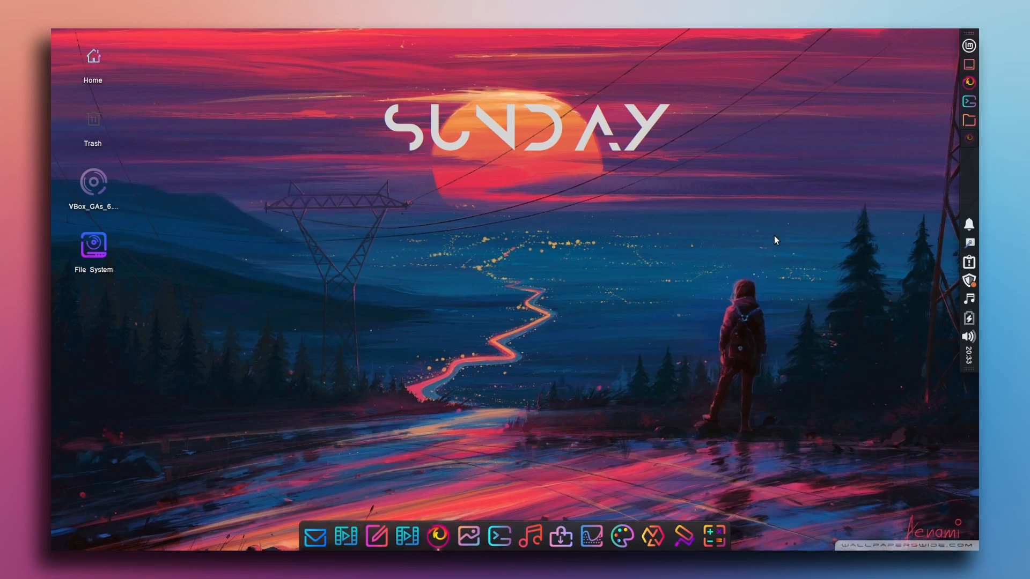
pyautogui.click(969, 46)
pyautogui.click(971, 46)
pyautogui.click(969, 46)
pyautogui.click(644, 130)
pyautogui.click(970, 46)
pyautogui.click(911, 75)
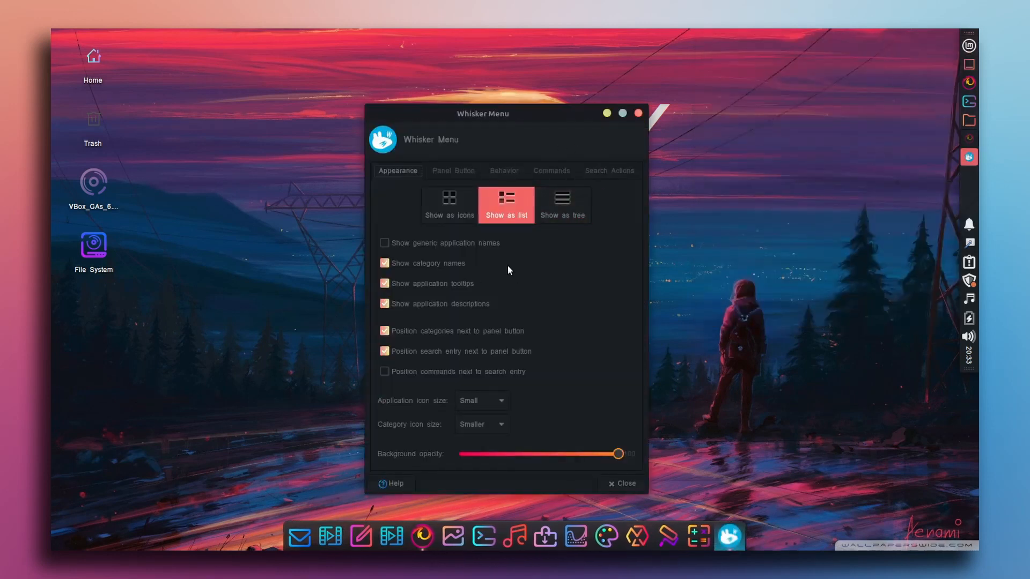
pyautogui.click(567, 455)
pyautogui.click(532, 455)
pyautogui.click(514, 455)
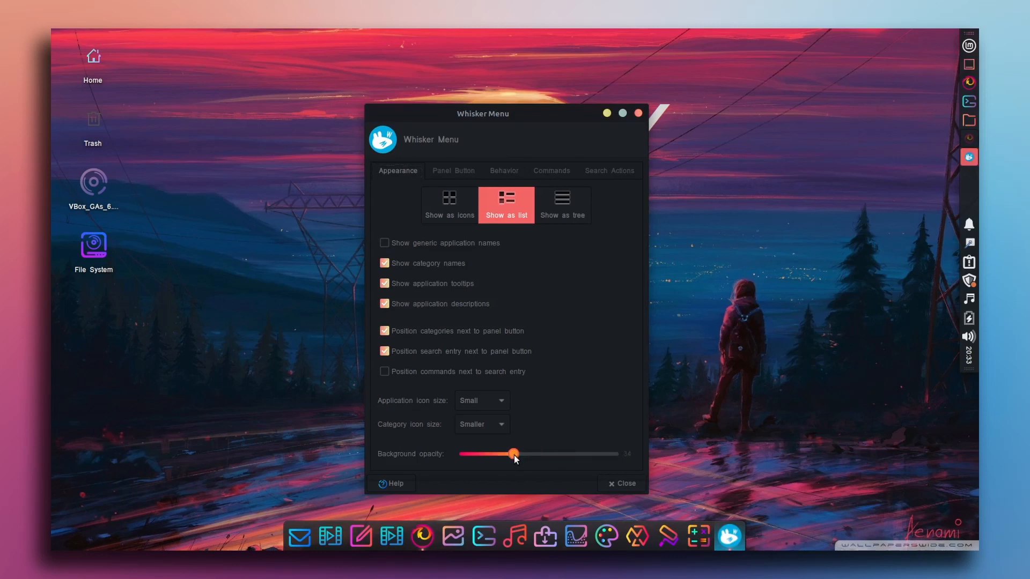
# Set the Whisker Menu's application icon size to Smaller and check the menu's Recently Used list
pyautogui.click(490, 395)
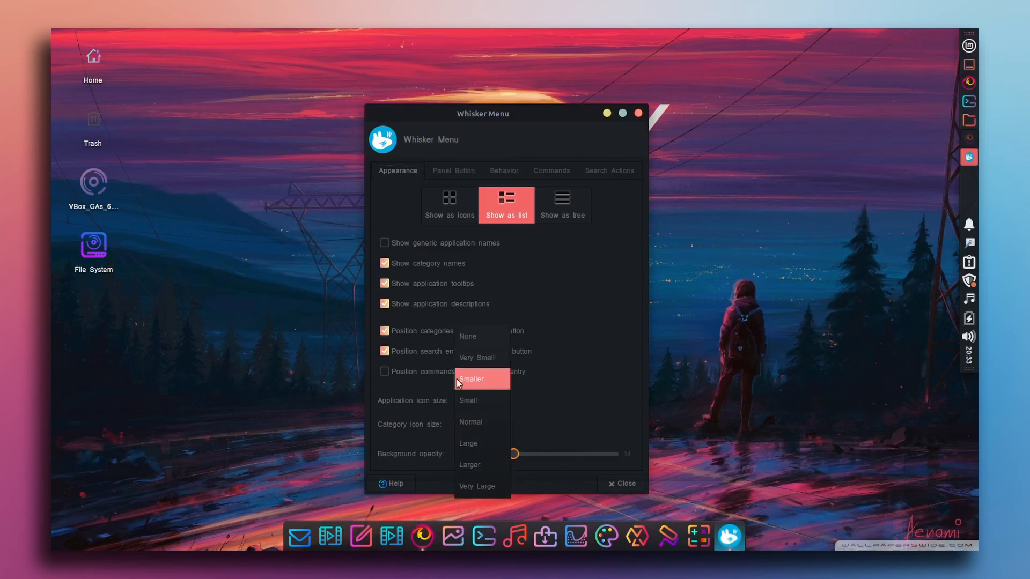
pyautogui.click(472, 377)
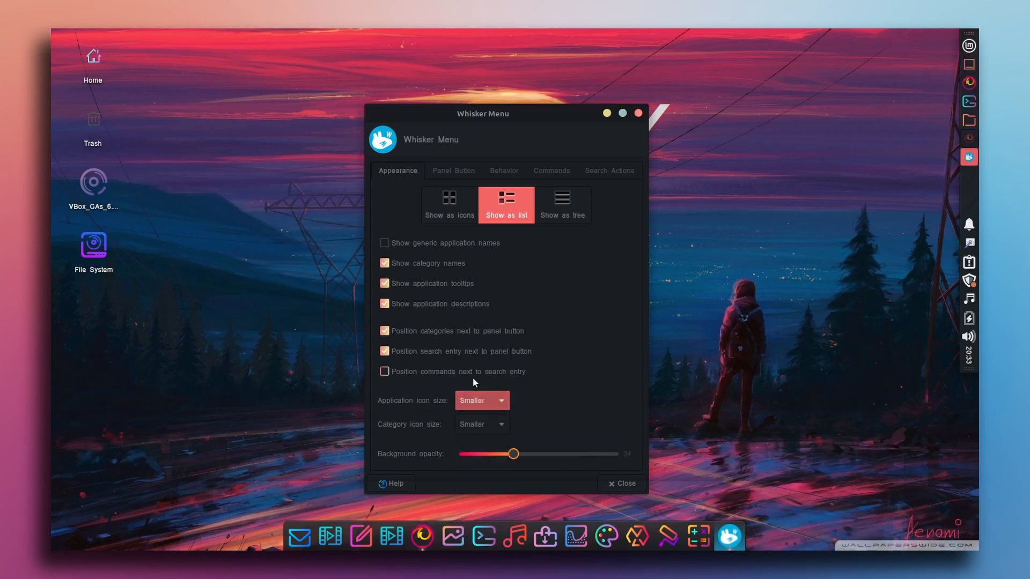
pyautogui.click(968, 156)
pyautogui.click(921, 89)
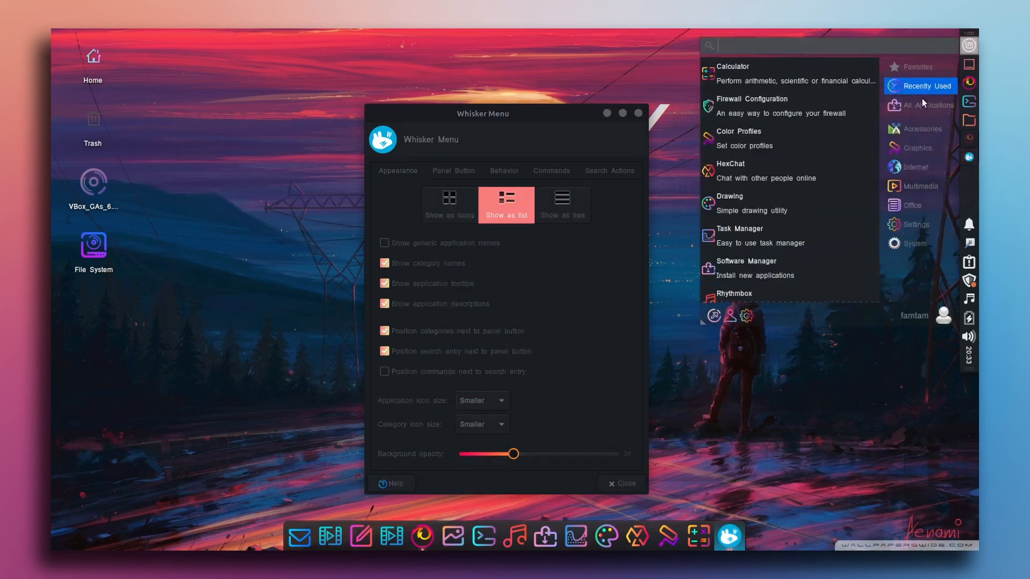
pyautogui.click(971, 43)
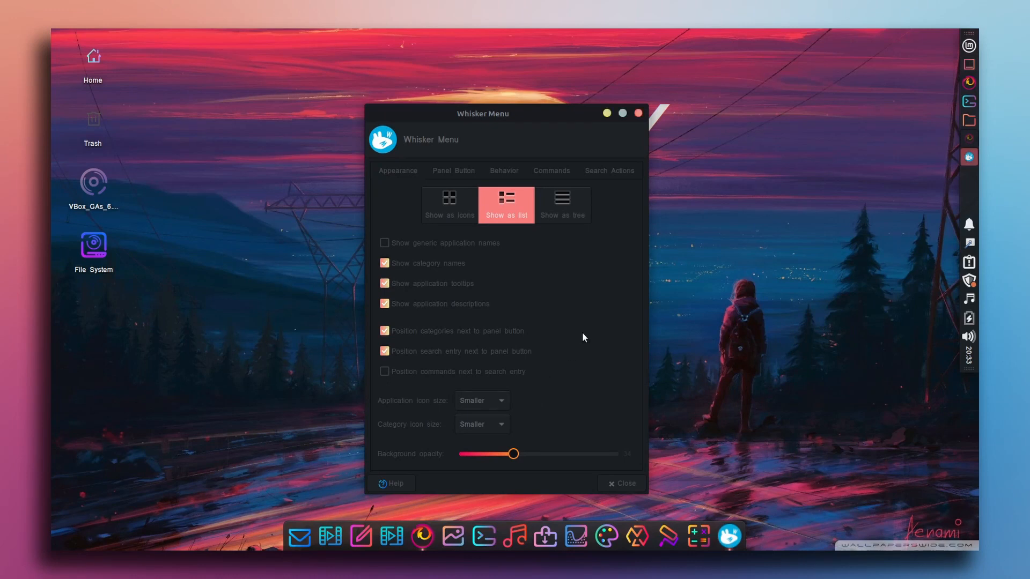
# Try the Whisker Menu's tree and list layouts, set it to show applications as icons and check the menu
pyautogui.click(384, 331)
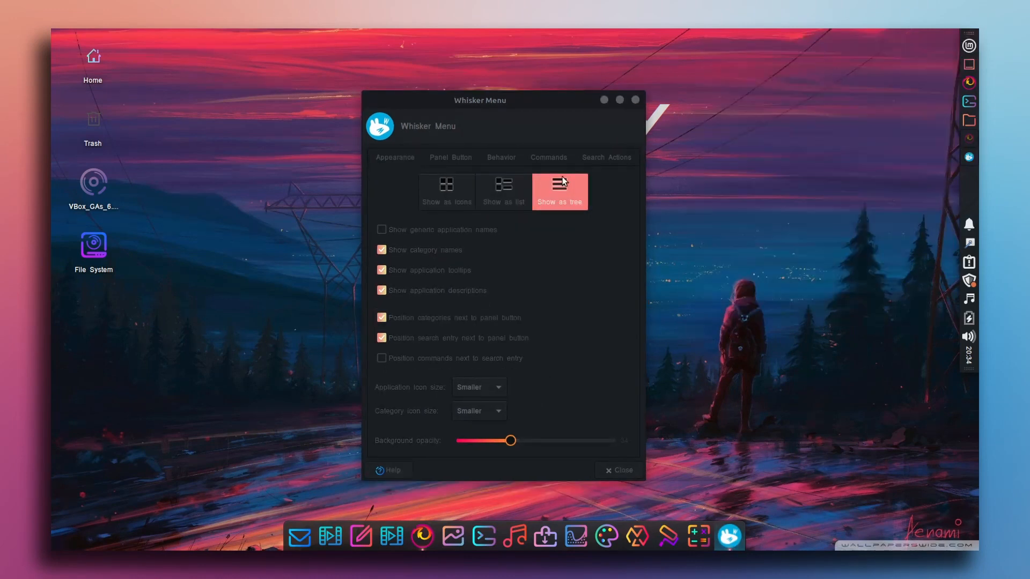
pyautogui.click(515, 194)
pyautogui.click(458, 189)
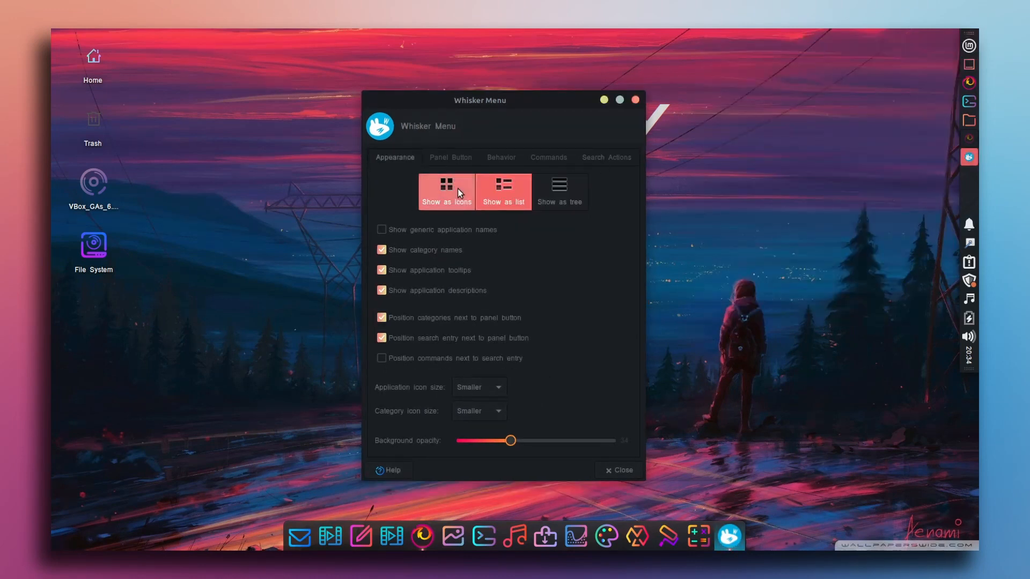
pyautogui.click(968, 157)
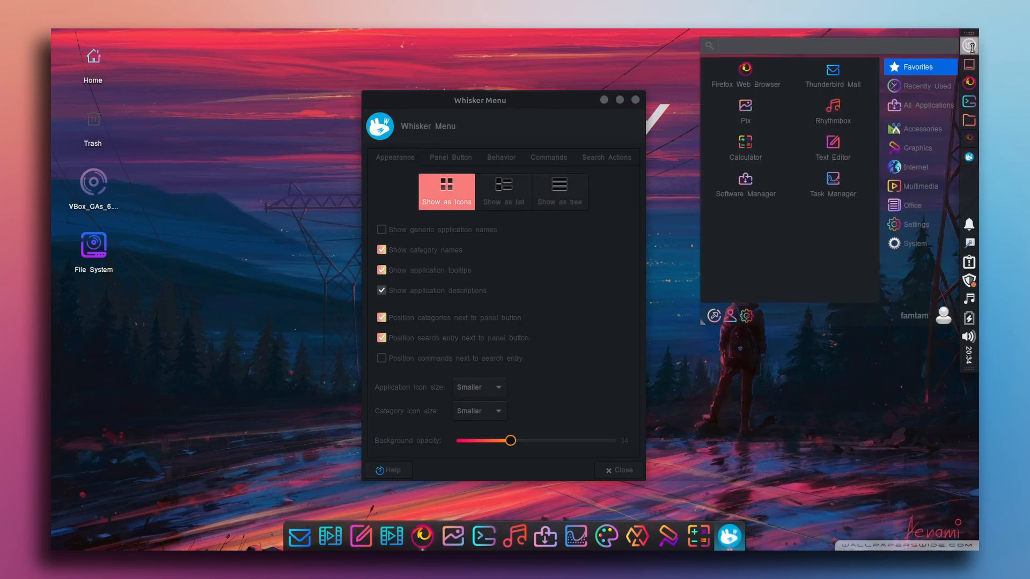
# Change the Whisker Menu's panel button icon to the Alacritty application icon and check it by opening the menu
pyautogui.click(452, 159)
pyautogui.click(452, 159)
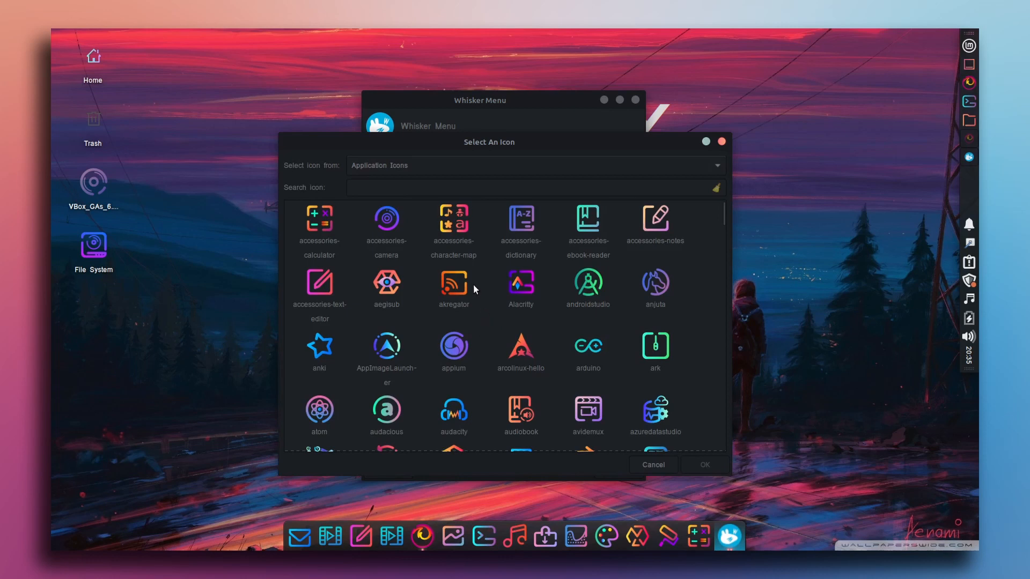
pyautogui.scroll(-1, 494, 320)
pyautogui.scroll(-6, 494, 320)
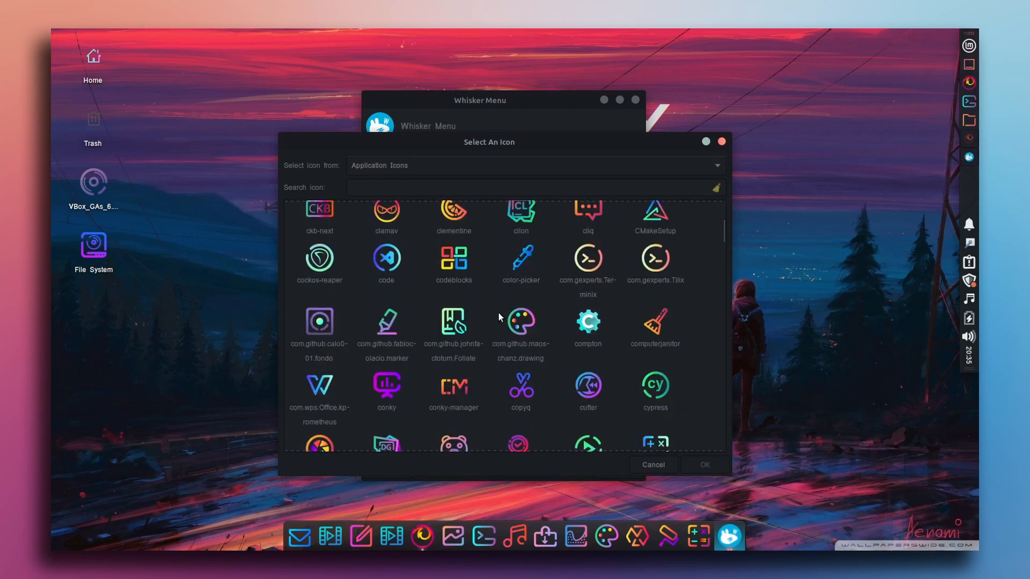
pyautogui.scroll(7, 497, 313)
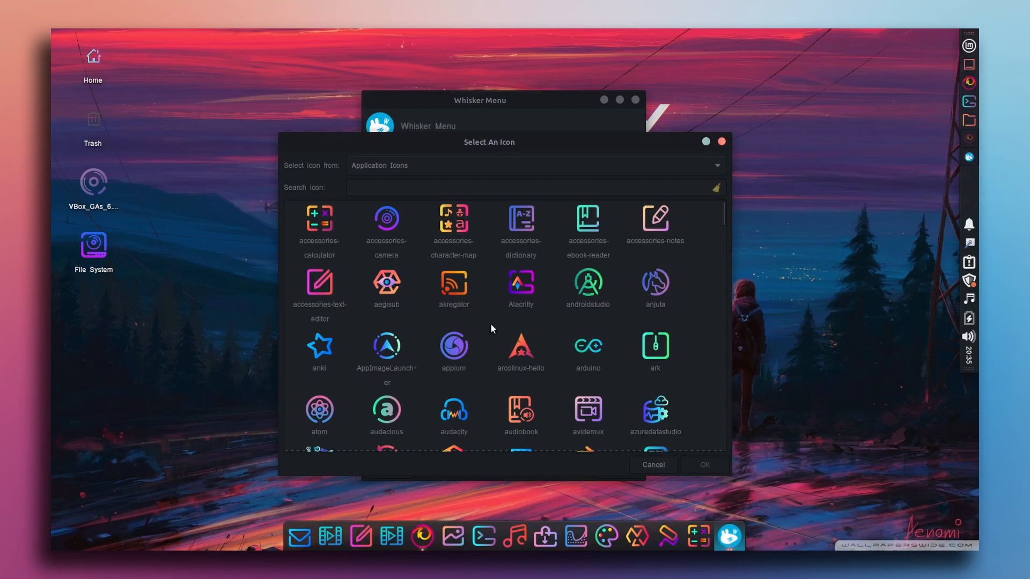
pyautogui.click(527, 296)
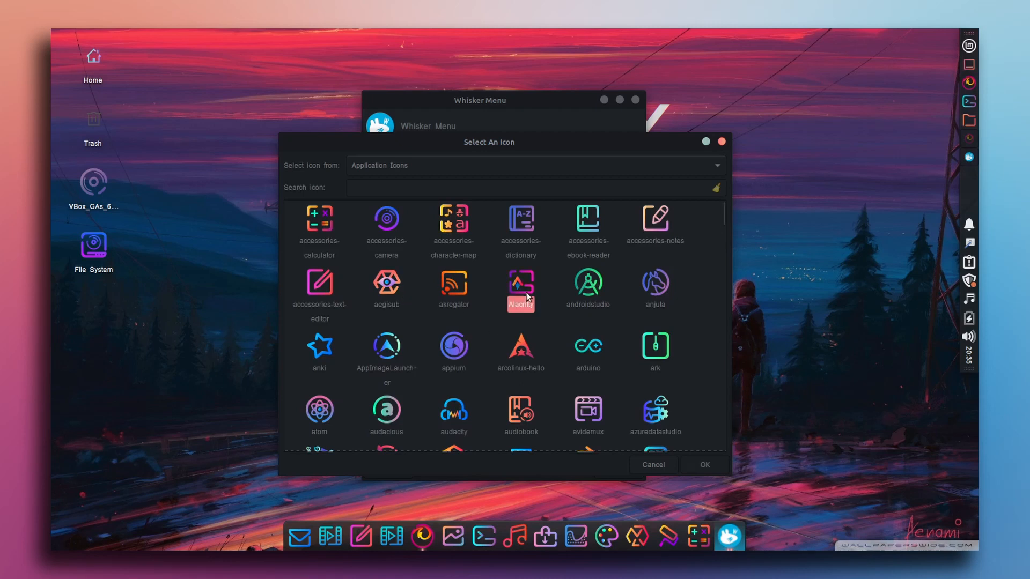
pyautogui.click(713, 466)
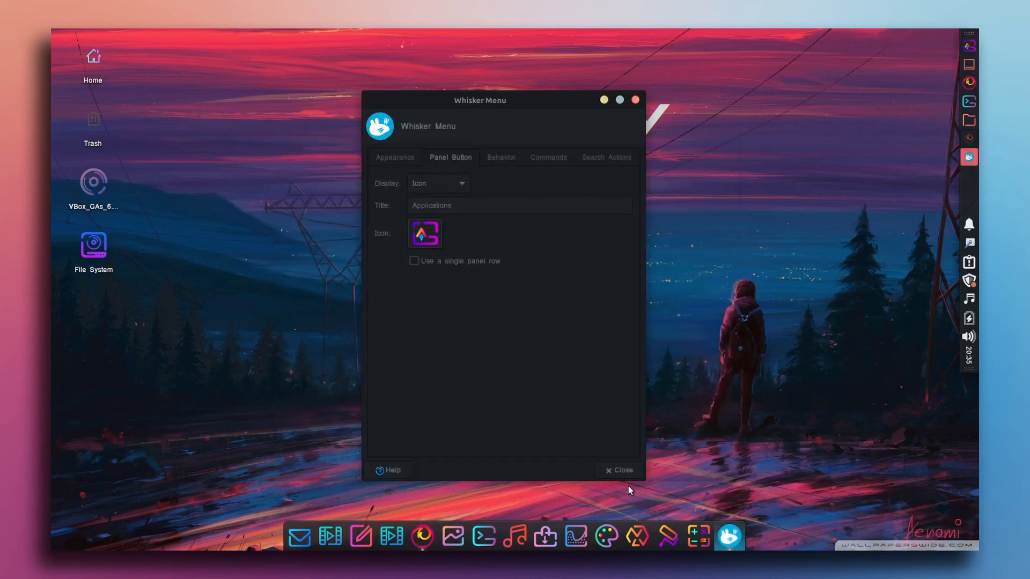
pyautogui.click(968, 47)
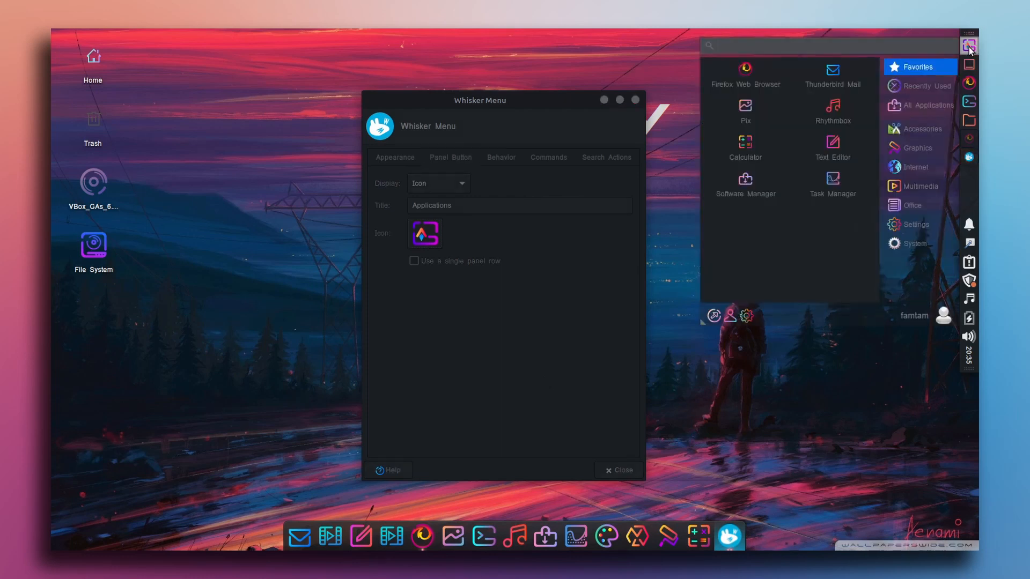
pyautogui.click(968, 49)
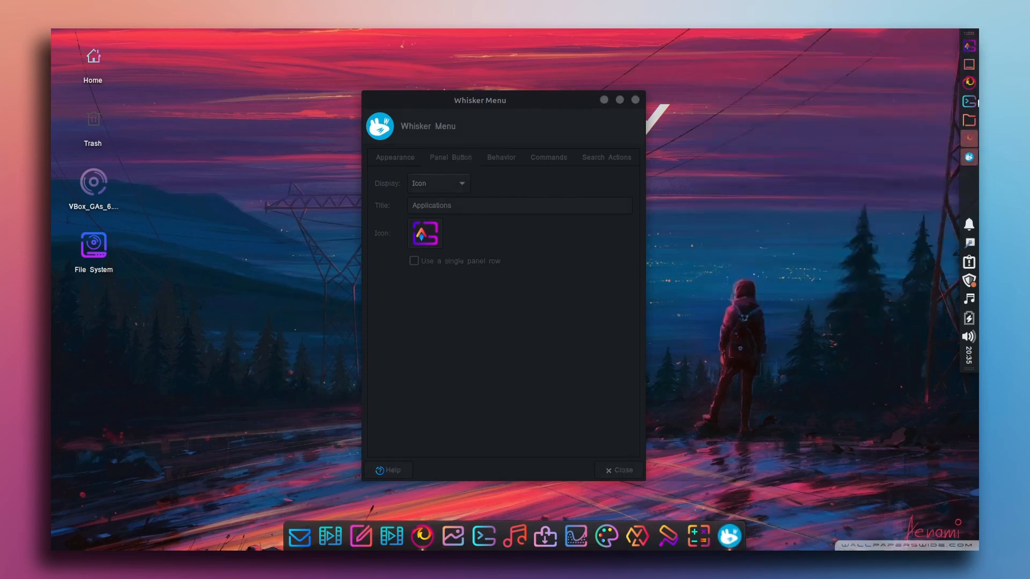
# Look through the Whisker Menu's Behavior, Commands and Search Actions settings and close the properties
pyautogui.click(507, 160)
pyautogui.click(547, 159)
pyautogui.click(611, 158)
pyautogui.click(635, 100)
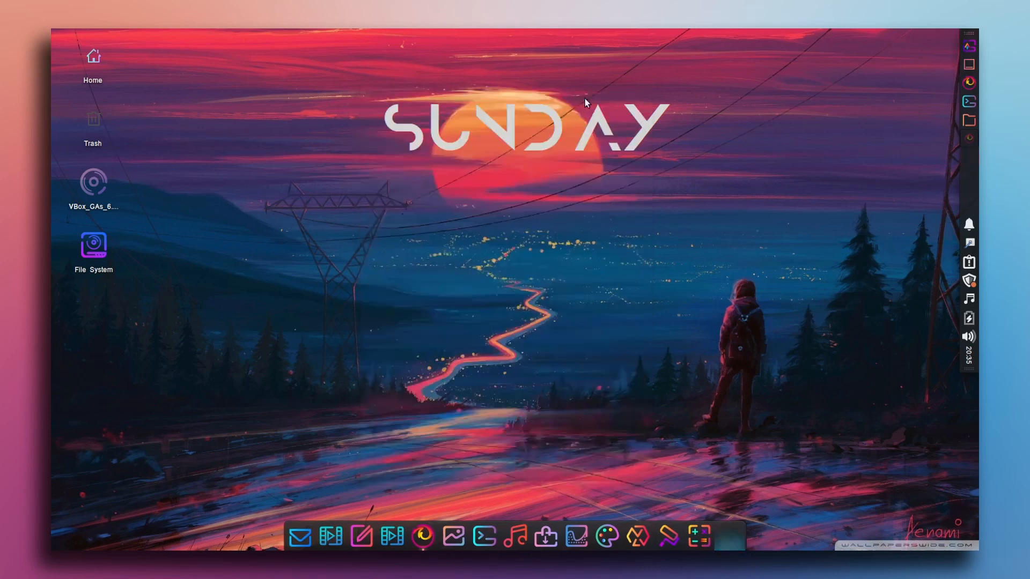
# Open the home folder in the file manager and stop showing hidden files
pyautogui.click(969, 120)
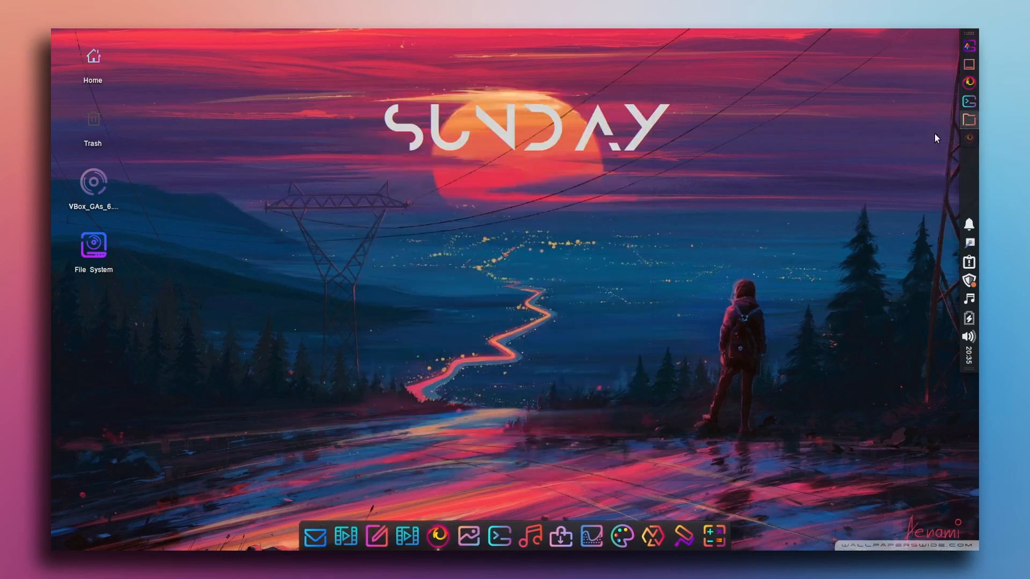
pyautogui.click(349, 141)
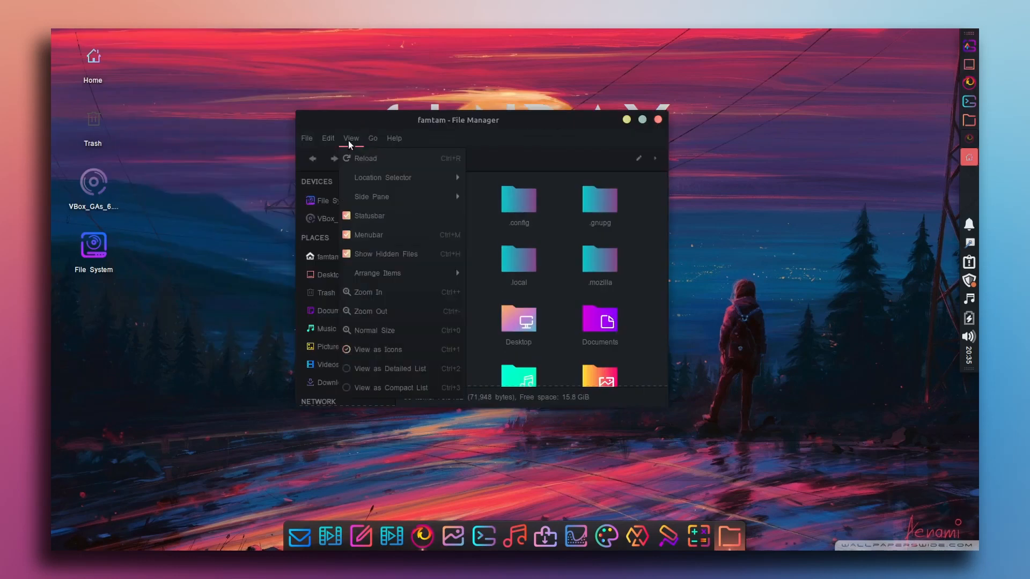
pyautogui.click(362, 256)
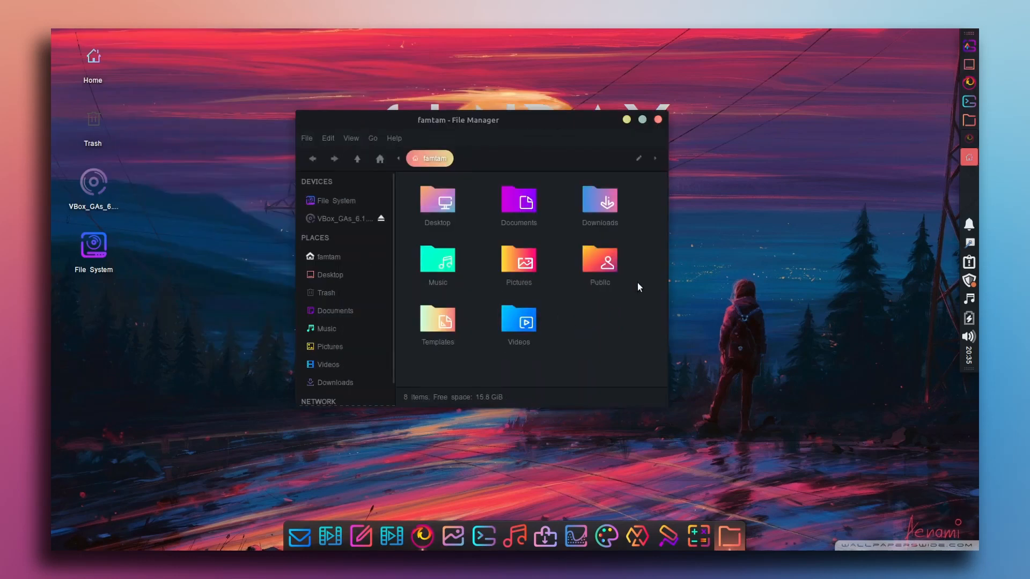
# Resize the file manager window to fit two rows of four folders, move it below the SUNDAY widget and close it
pyautogui.moveTo(669, 259); pyautogui.dragTo(768, 261)
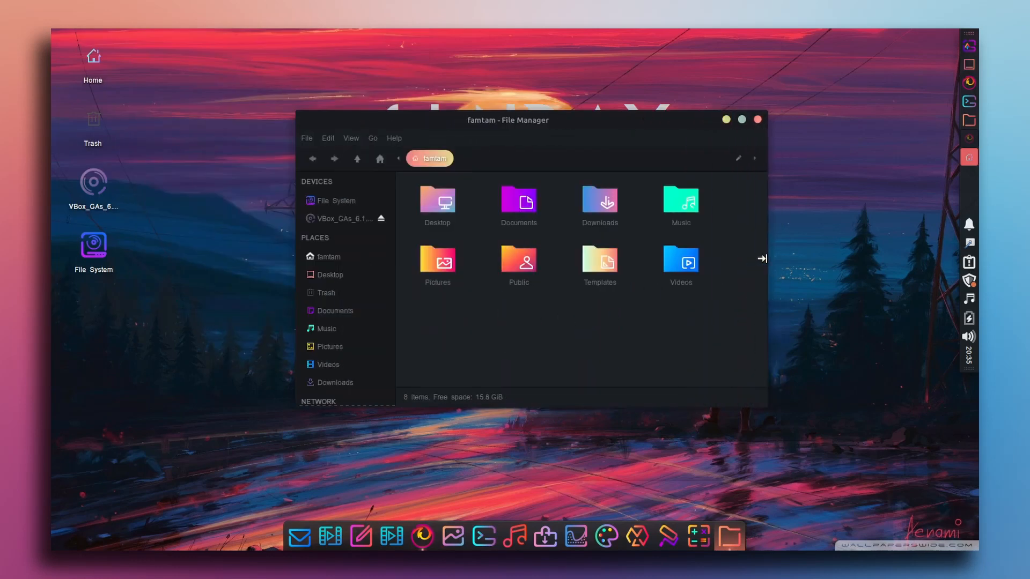
pyautogui.moveTo(561, 404); pyautogui.dragTo(555, 334)
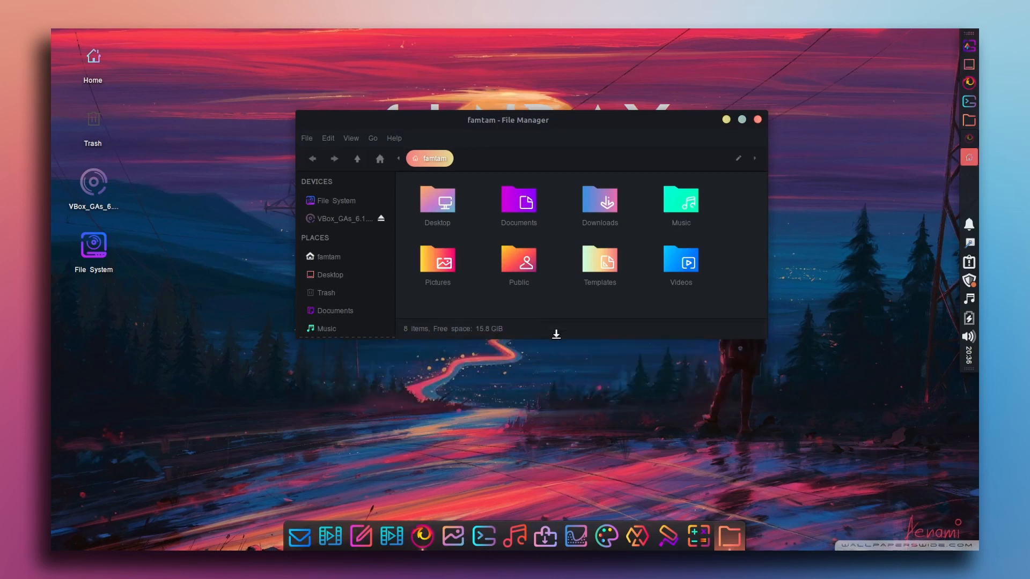
pyautogui.moveTo(760, 272); pyautogui.dragTo(738, 274)
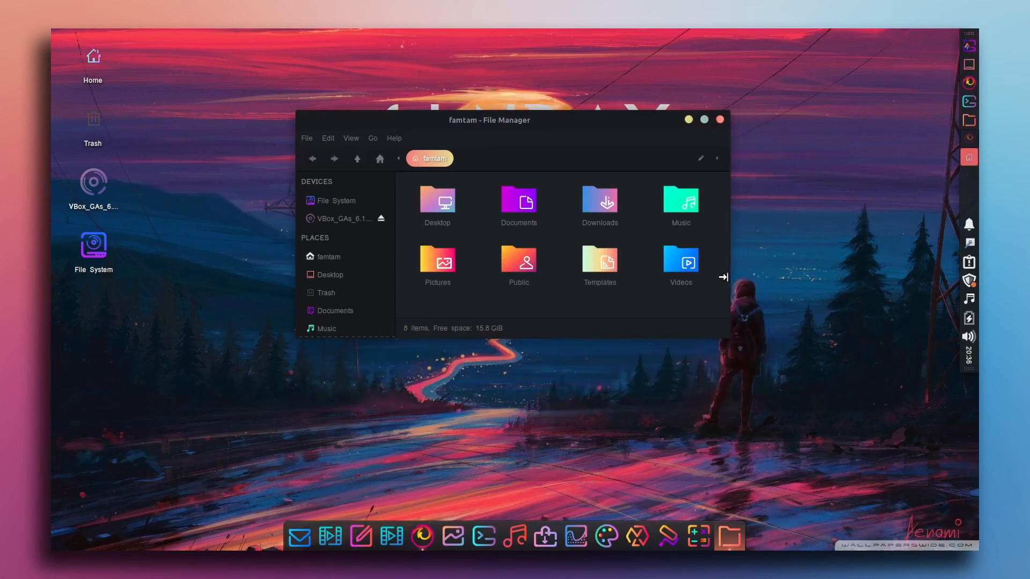
pyautogui.moveTo(543, 125); pyautogui.dragTo(564, 188)
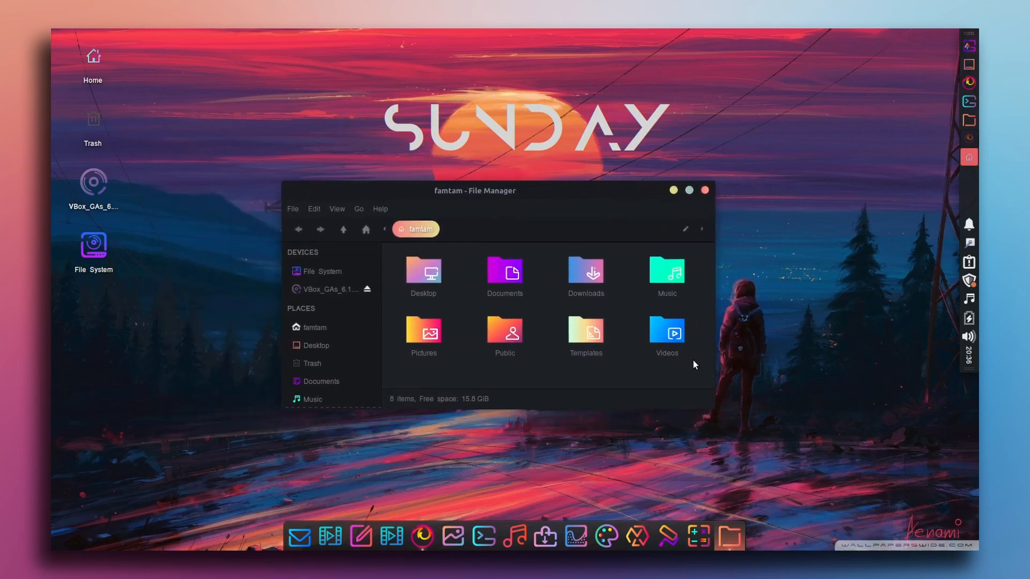
pyautogui.click(705, 191)
# Open the desktop settings, apply the dark night skyline wallpaper and view the desktop with the application menu open
pyautogui.rightClick(436, 244)
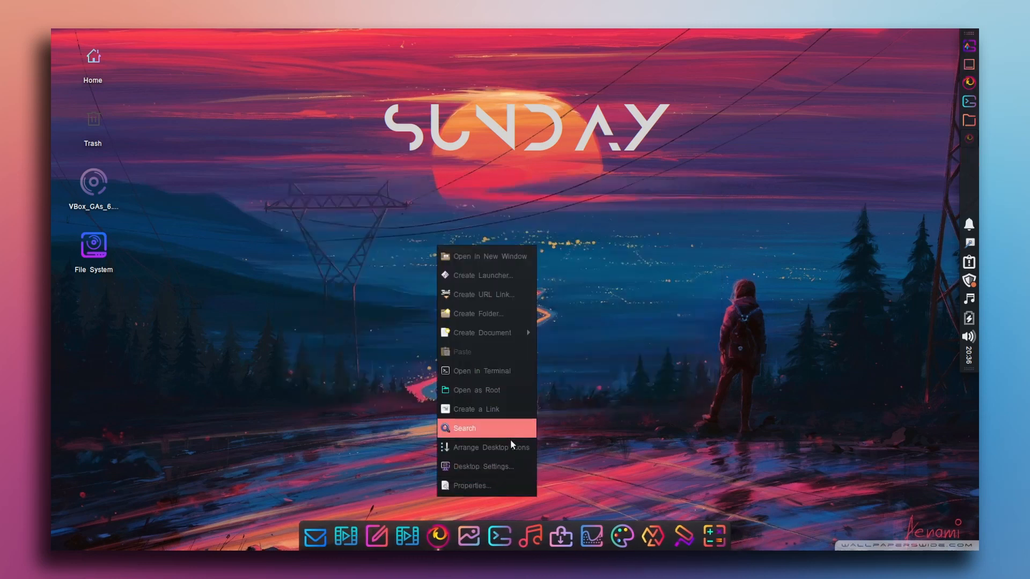
pyautogui.click(499, 468)
pyautogui.moveTo(406, 97); pyautogui.dragTo(445, 109)
pyautogui.click(511, 232)
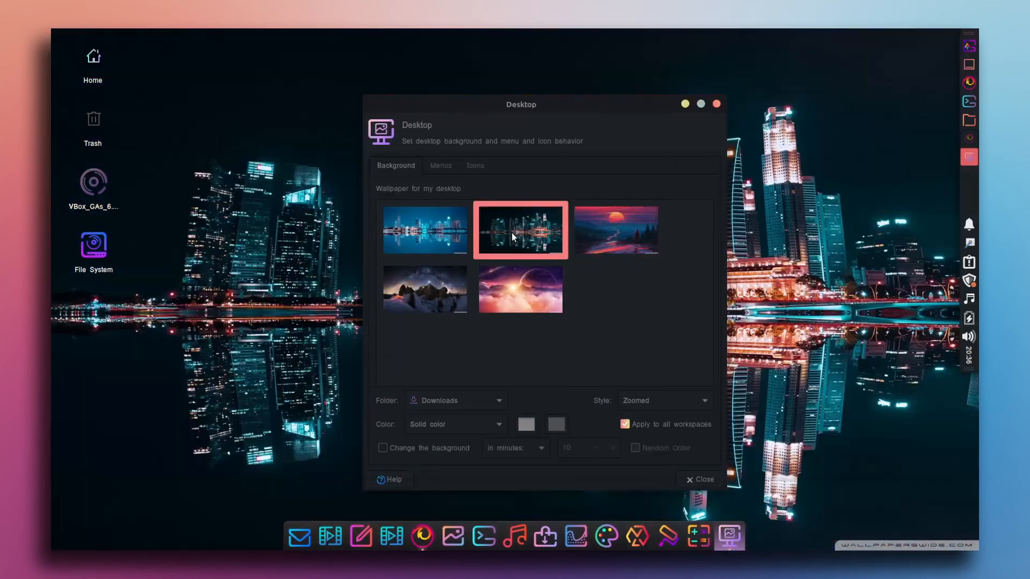
pyautogui.click(685, 104)
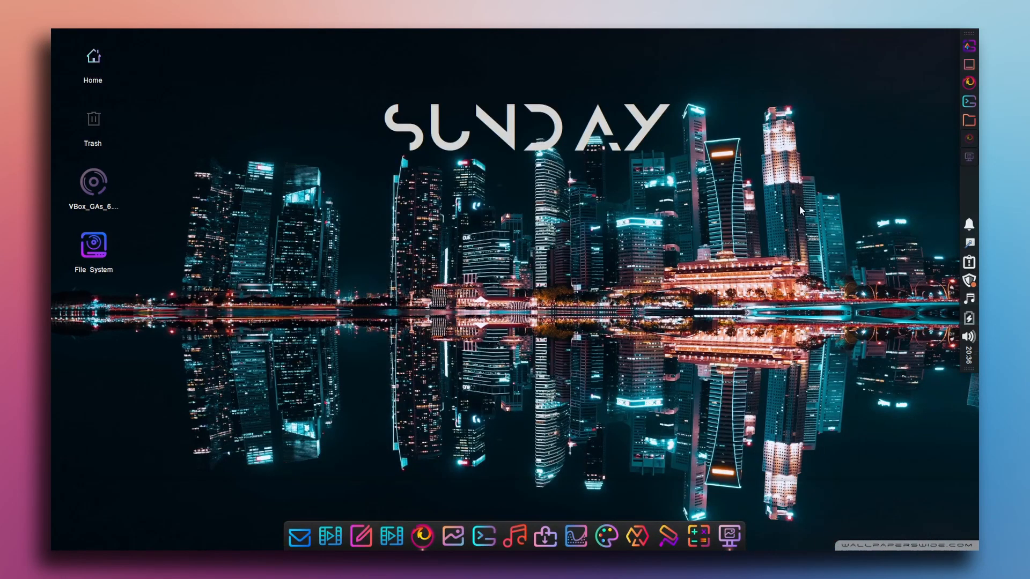
pyautogui.click(967, 48)
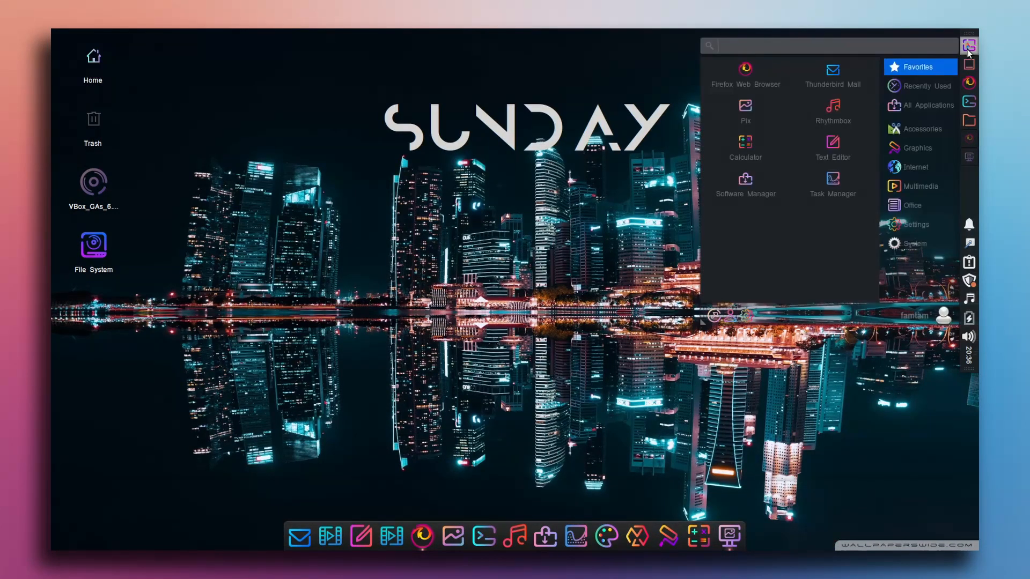
pyautogui.press('Escape')
# Restore the desktop settings, change the wallpaper to the blue city skyline and minimise the settings window
pyautogui.click(730, 535)
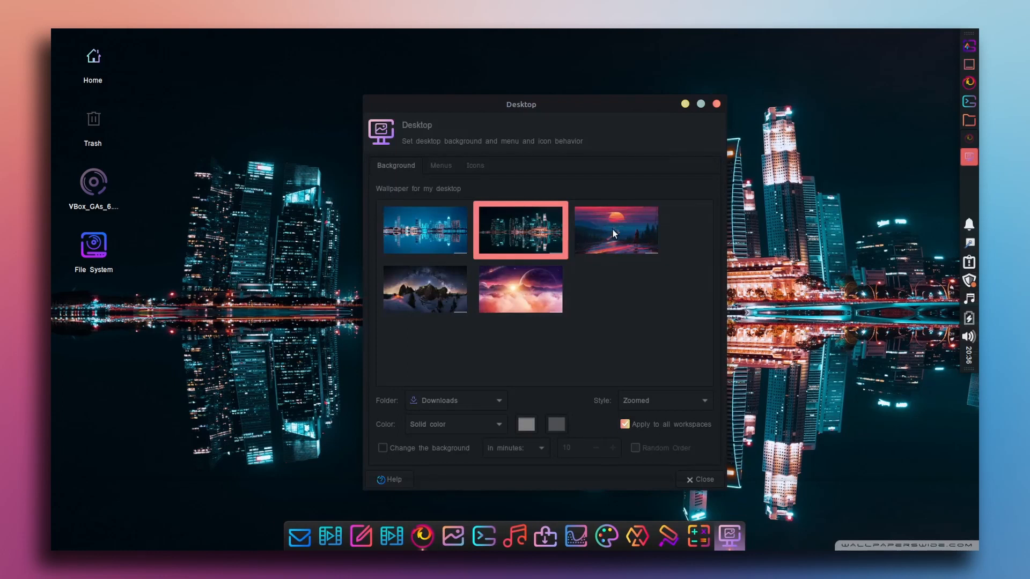
pyautogui.click(443, 233)
pyautogui.click(684, 104)
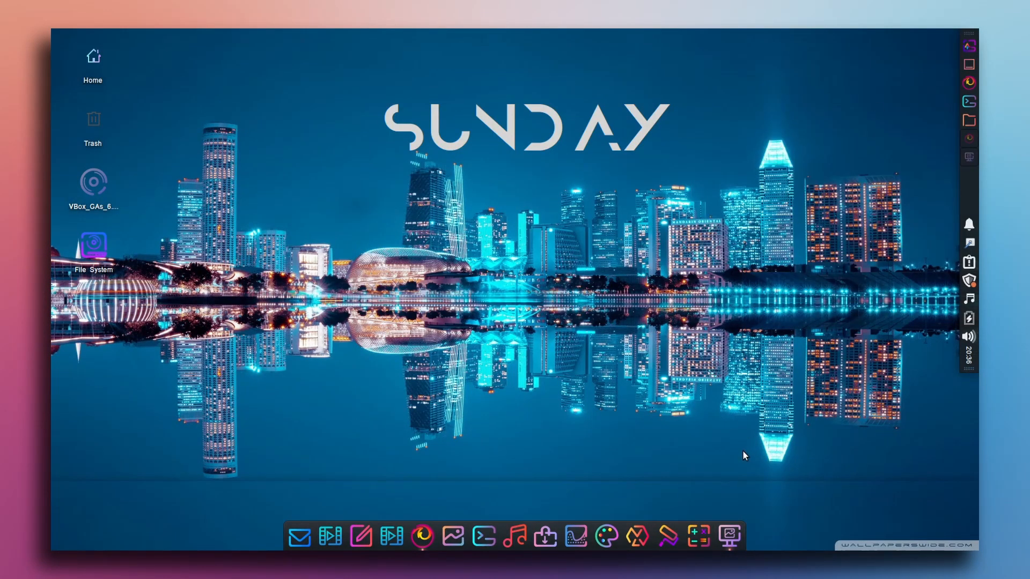
# Bring up the running Firefox window from the dock to try out switching windows with it
pyautogui.click(421, 537)
pyautogui.click(420, 539)
pyautogui.click(421, 536)
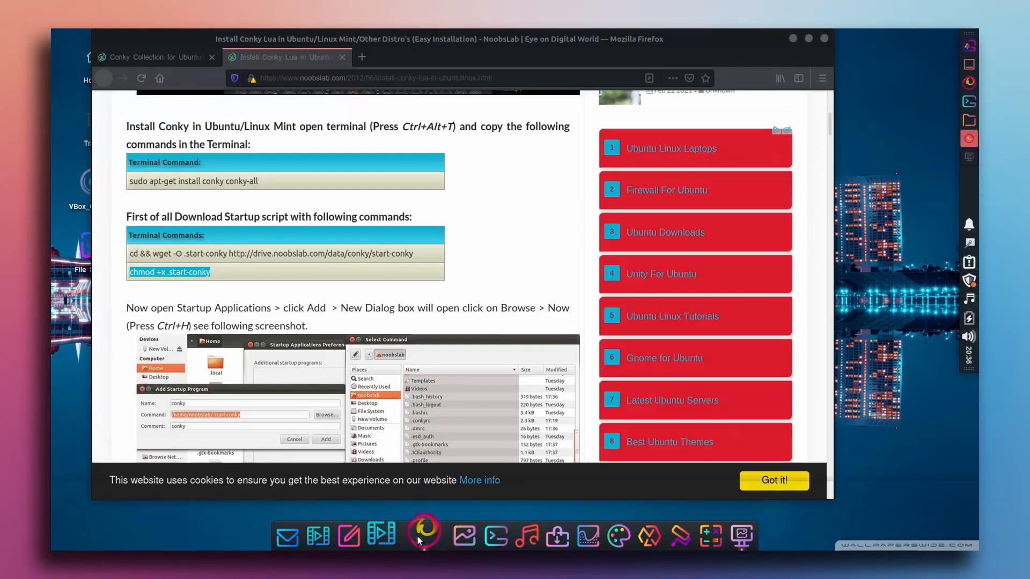
pyautogui.click(824, 41)
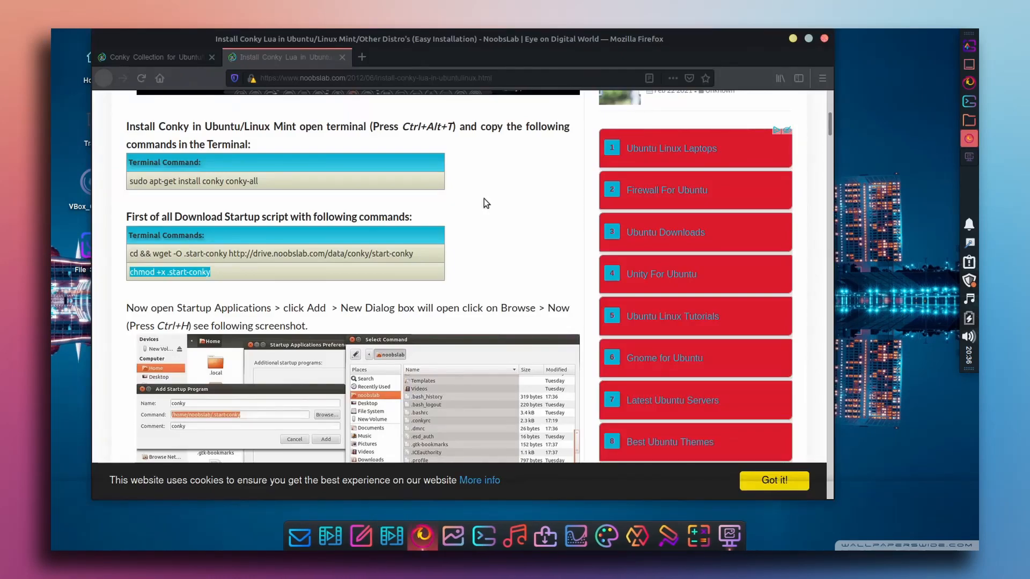
# Put Firefox away, apply the starry snowy mountain wallpaper and minimise the desktop settings
pyautogui.click(561, 310)
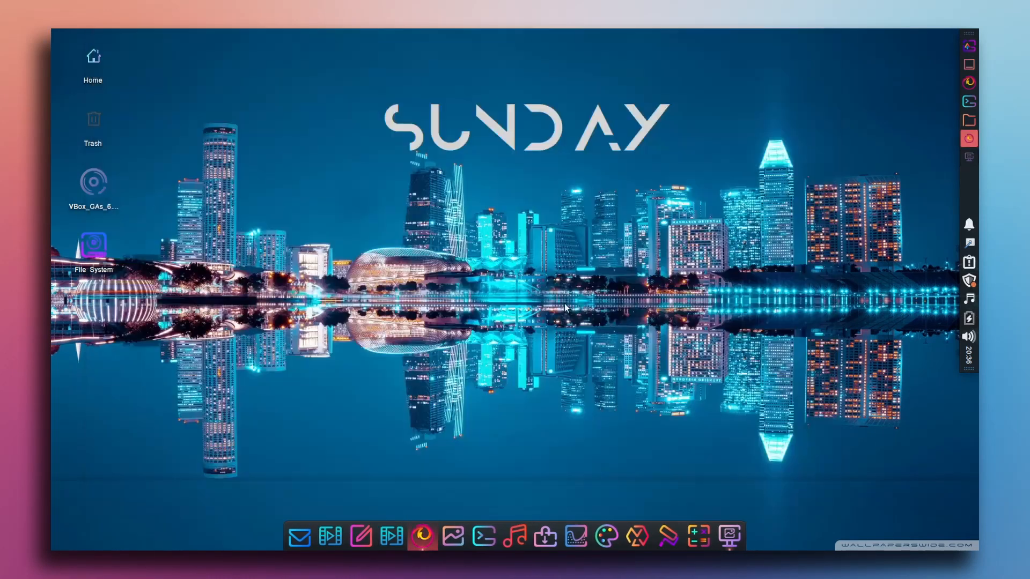
pyautogui.click(735, 534)
pyautogui.click(430, 296)
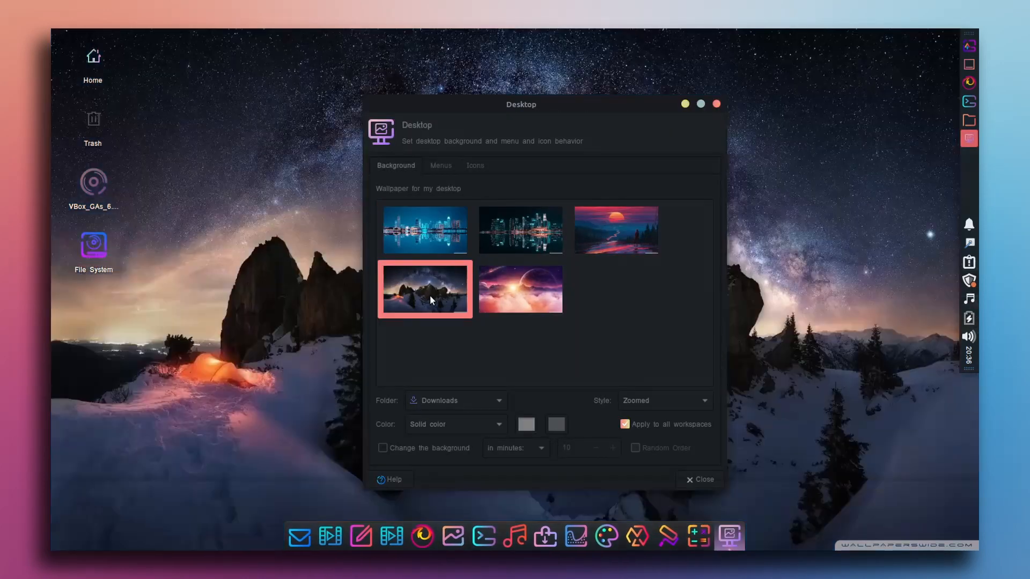
pyautogui.click(683, 104)
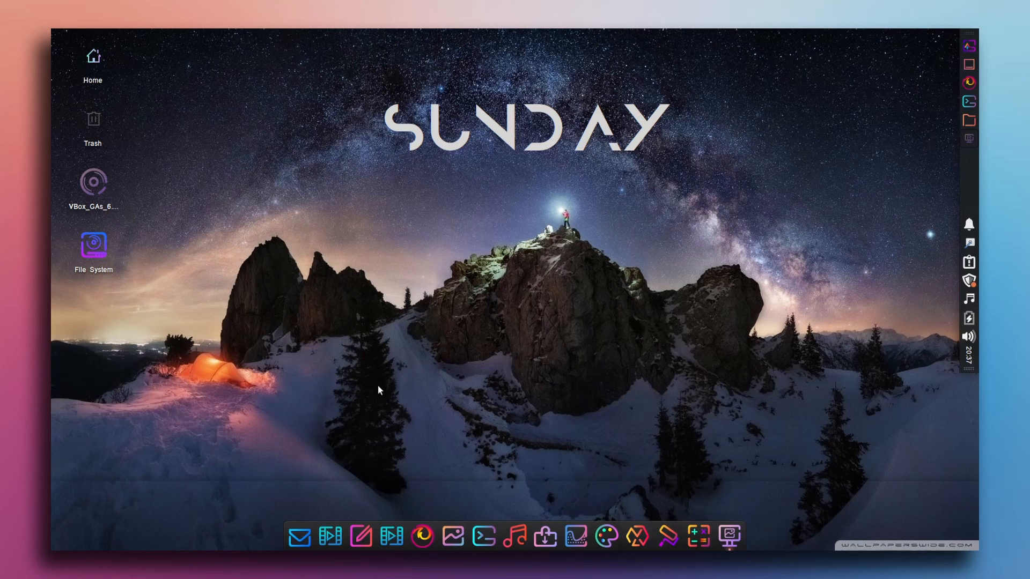
# Open the Compositor options of Window Manager Tweaks from the system settings
pyautogui.click(969, 46)
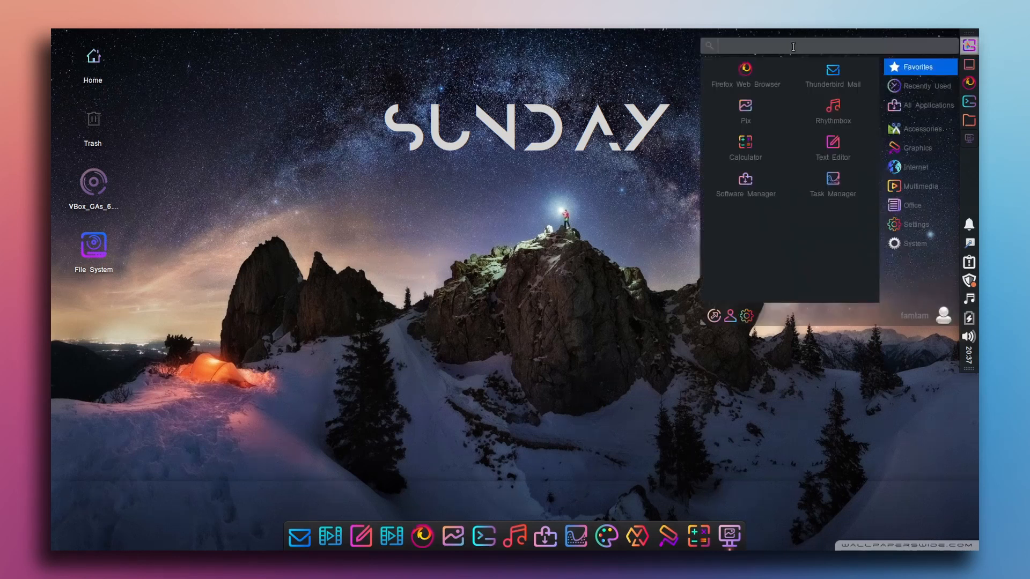
pyautogui.click(751, 319)
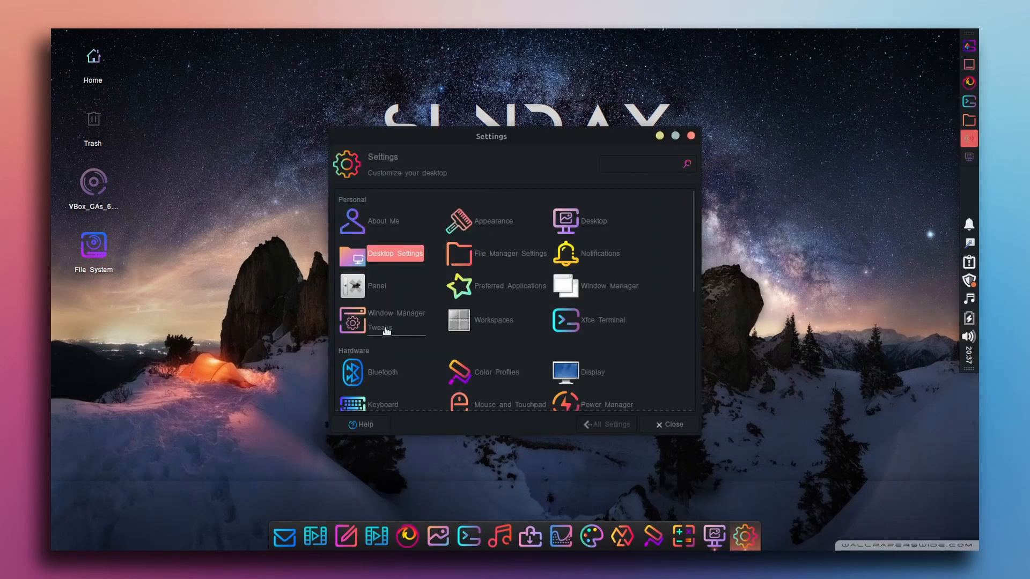
pyautogui.click(402, 321)
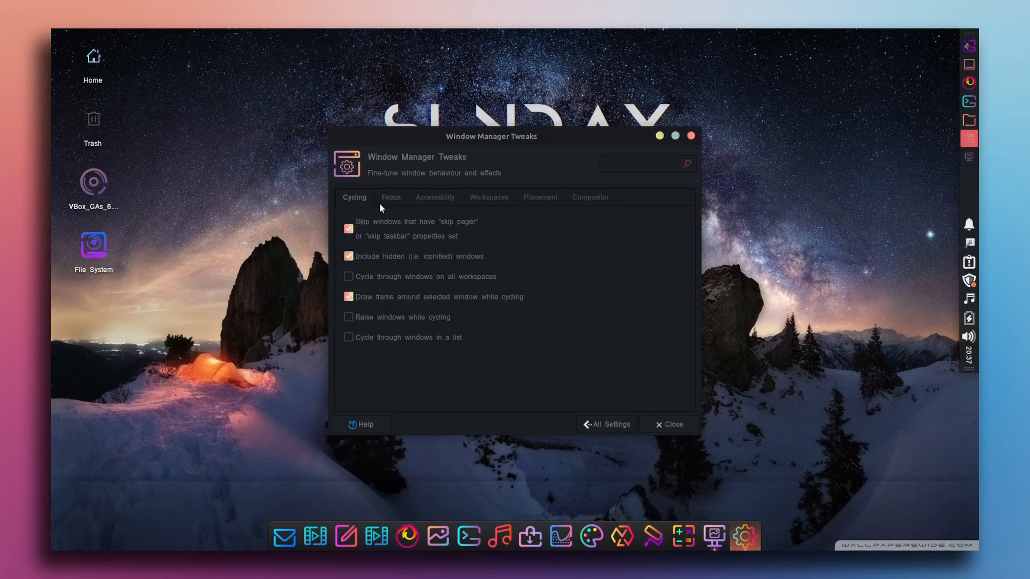
pyautogui.click(499, 205)
pyautogui.click(582, 197)
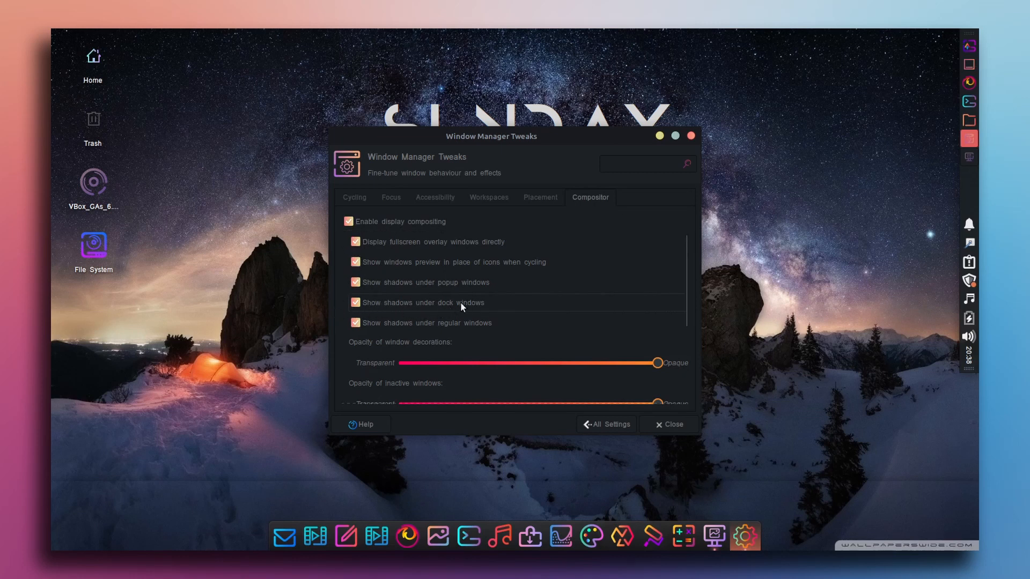
# Turn off shadows under dock windows and lower the opacity of window decorations and inactive windows slightly below opaque
pyautogui.click(356, 303)
pyautogui.click(356, 303)
pyautogui.scroll(-1, 407, 370)
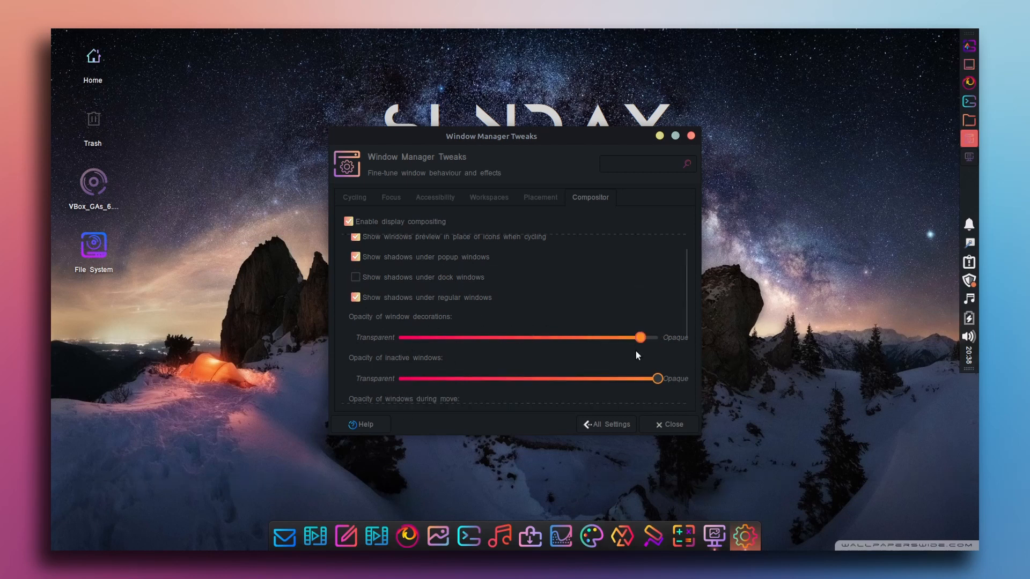
pyautogui.click(636, 378)
pyautogui.click(636, 337)
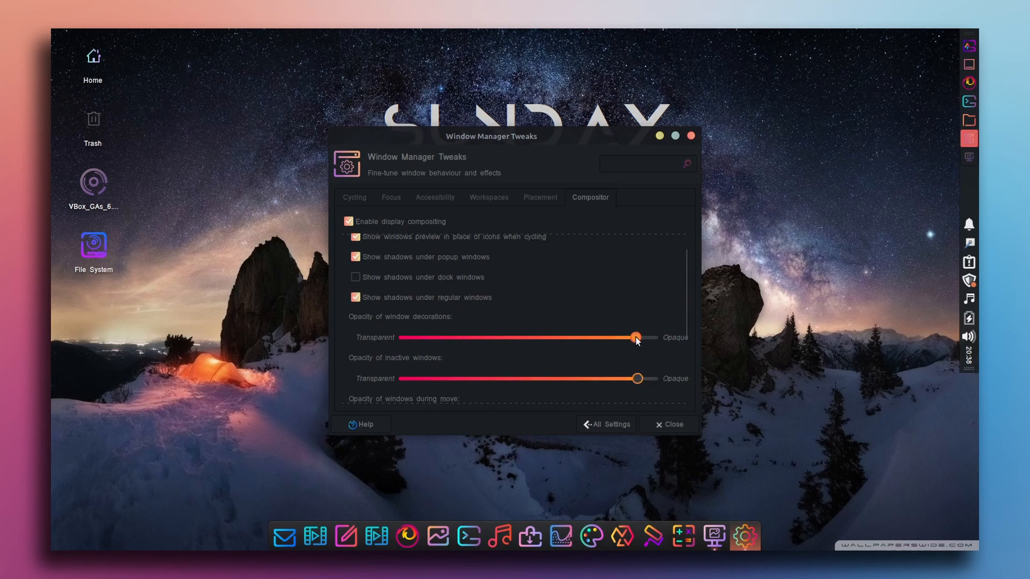
# Apply the pink clouds and planet wallpaper and minimise the desktop settings
pyautogui.click(505, 295)
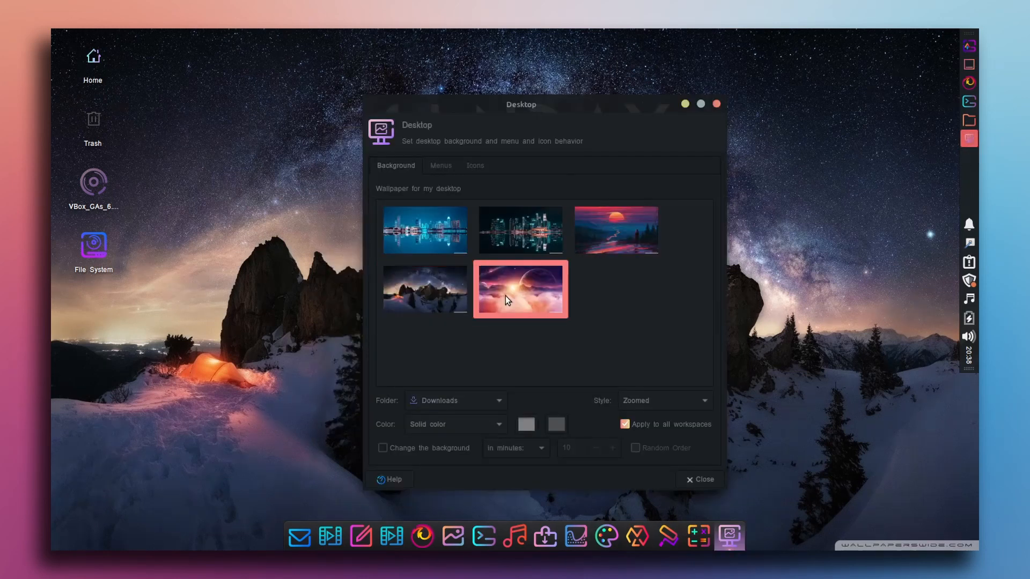
pyautogui.click(684, 104)
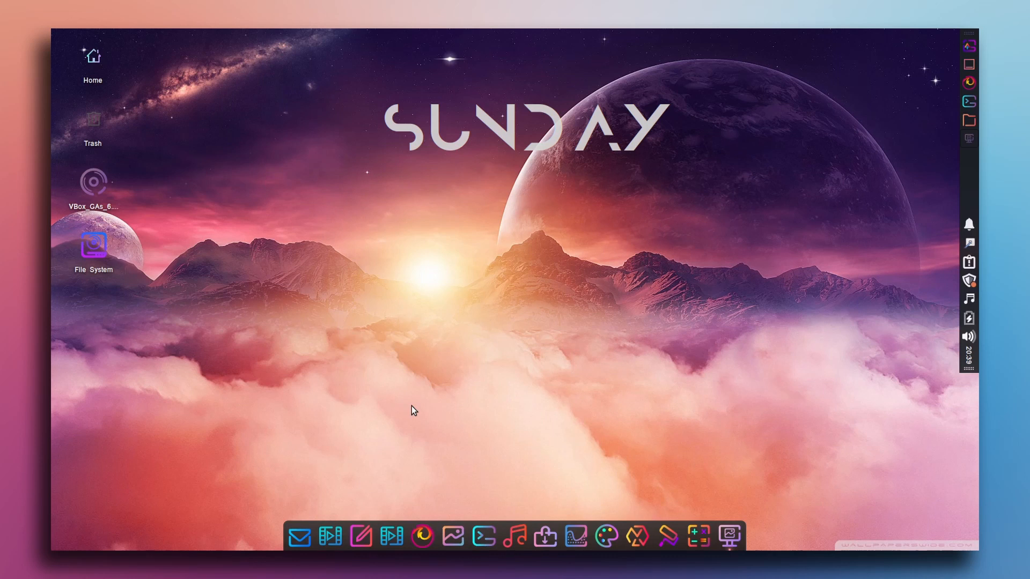
# Open the file manager and move its window below the SUNDAY widget
pyautogui.click(967, 122)
pyautogui.moveTo(371, 43); pyautogui.dragTo(558, 199)
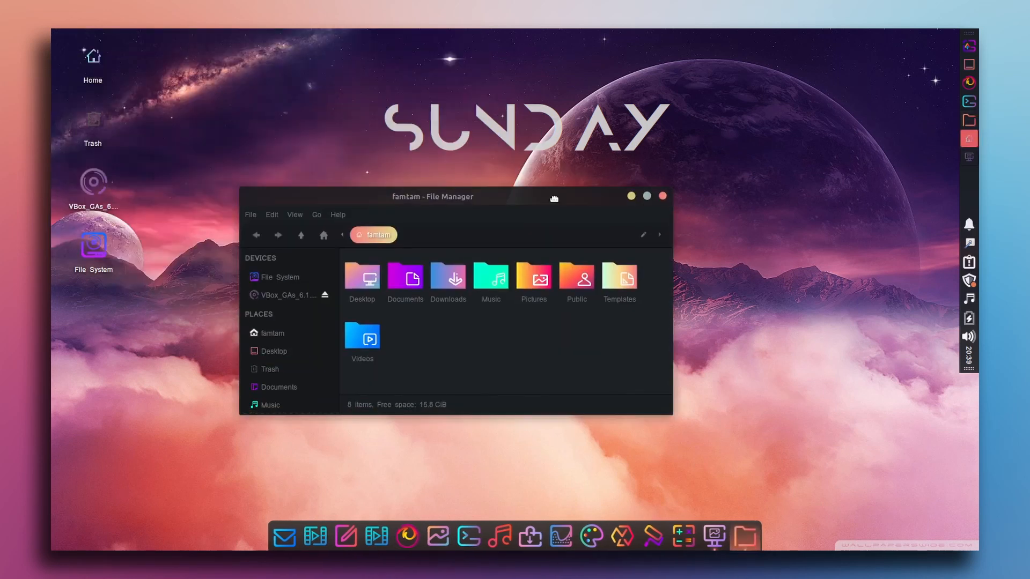
pyautogui.moveTo(437, 197); pyautogui.dragTo(385, 191)
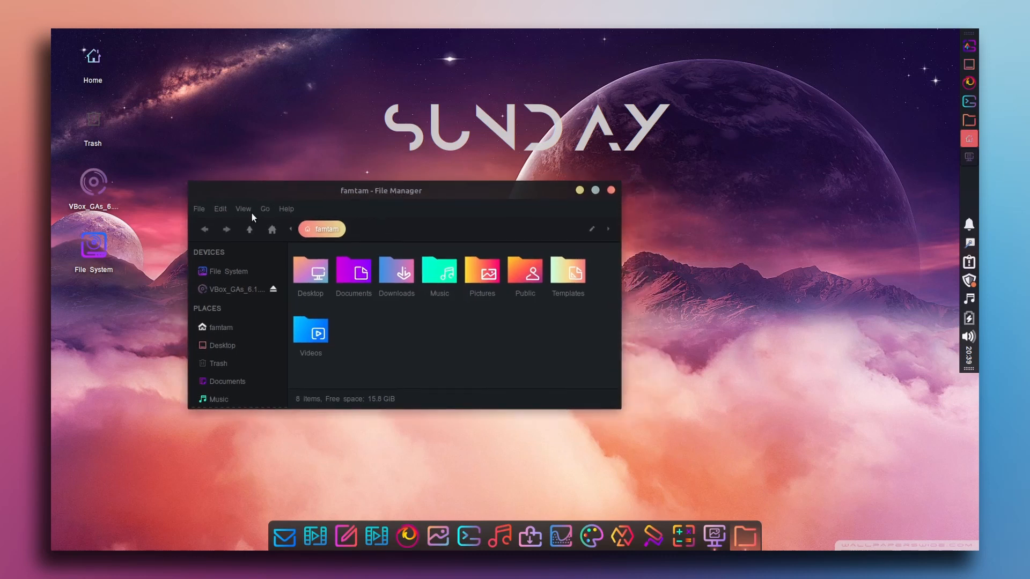
# Show hidden files in the home folder and open the .conkyrc file in the text editor
pyautogui.click(244, 209)
pyautogui.click(255, 325)
pyautogui.scroll(-5, 454, 322)
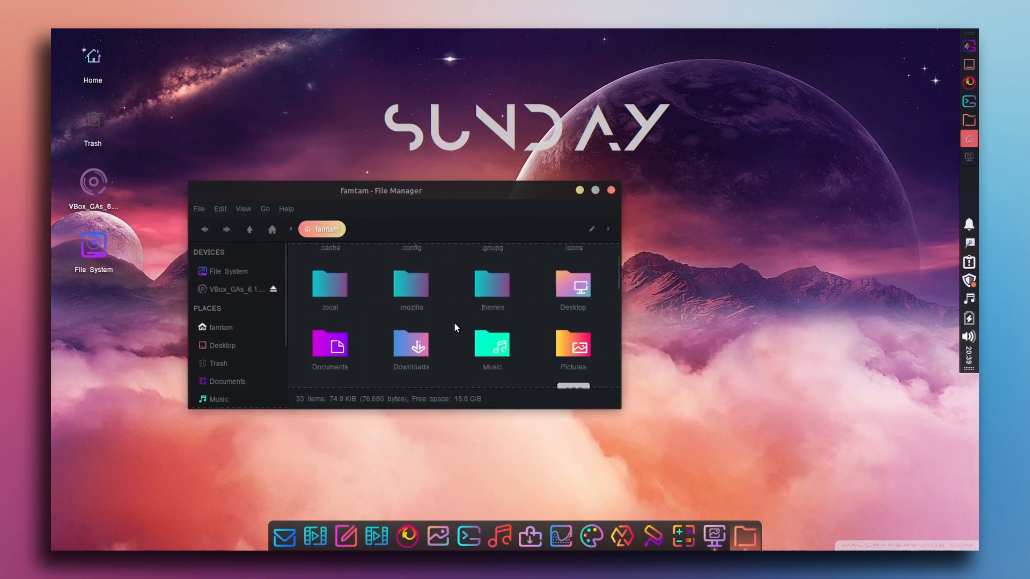
pyautogui.click(499, 308)
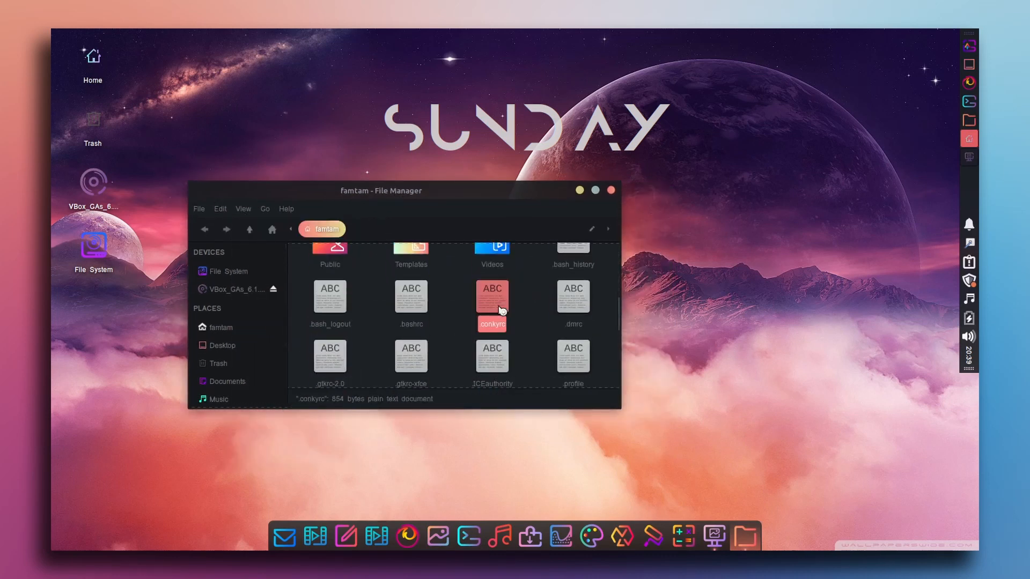
pyautogui.doubleClick(500, 310)
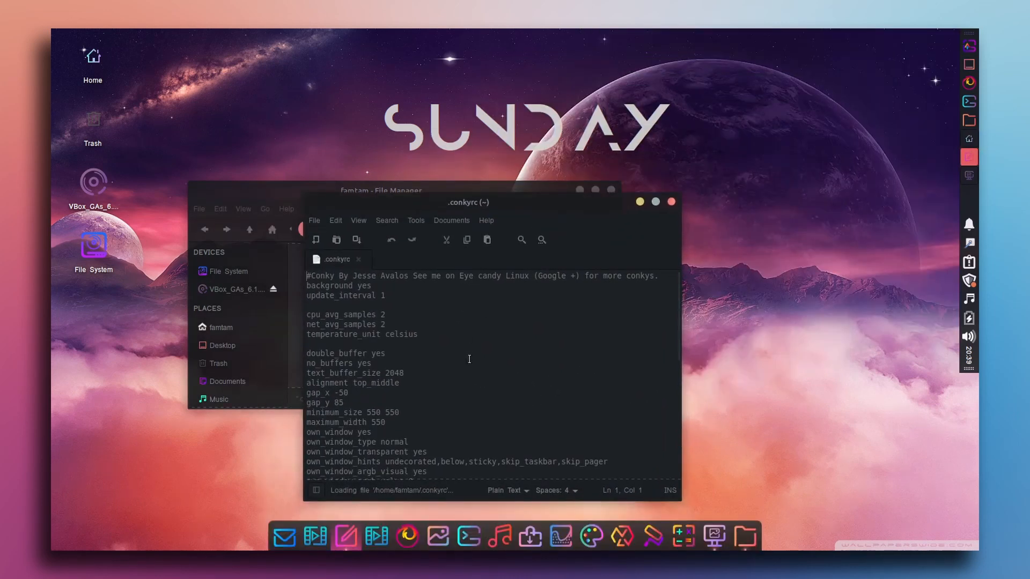
# Set gap_x to -30 in the .conkyrc file, save it and close the editor and file manager
pyautogui.scroll(-3, 440, 389)
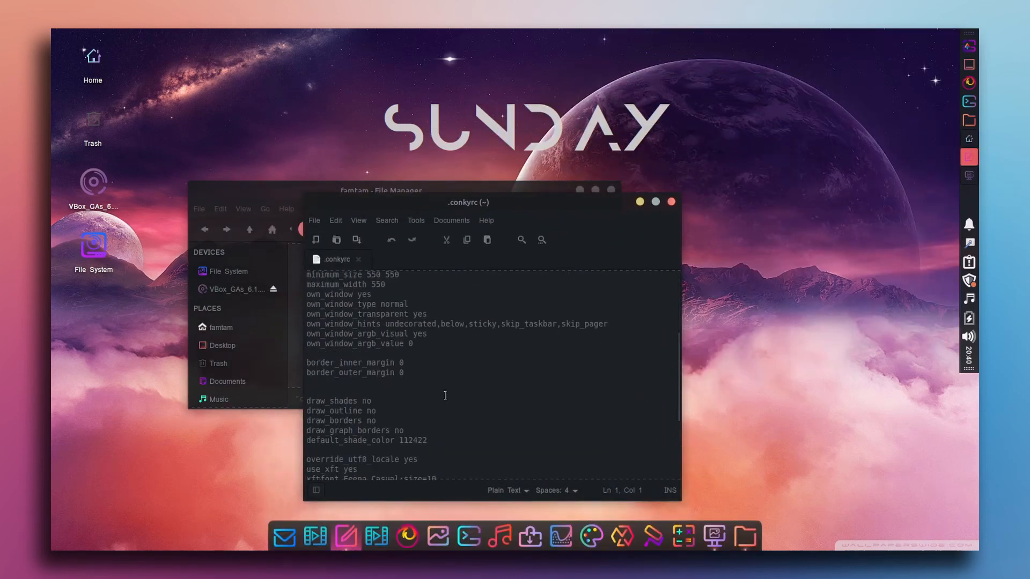
pyautogui.scroll(-5, 437, 383)
pyautogui.scroll(-1, 430, 363)
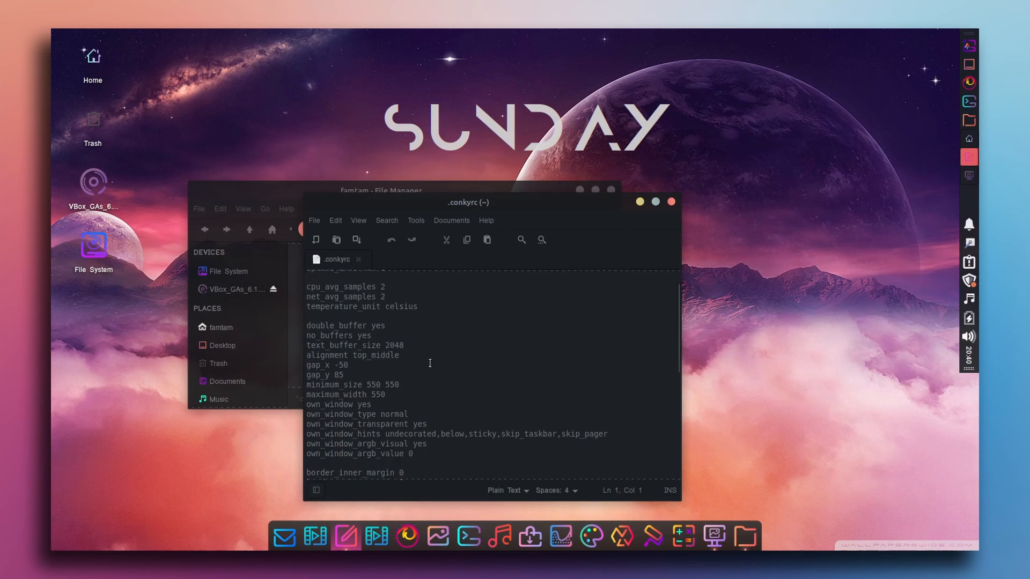
pyautogui.moveTo(348, 365); pyautogui.dragTo(349, 373)
pyautogui.click(344, 365)
pyautogui.press('BackSpace')
pyautogui.write('3')
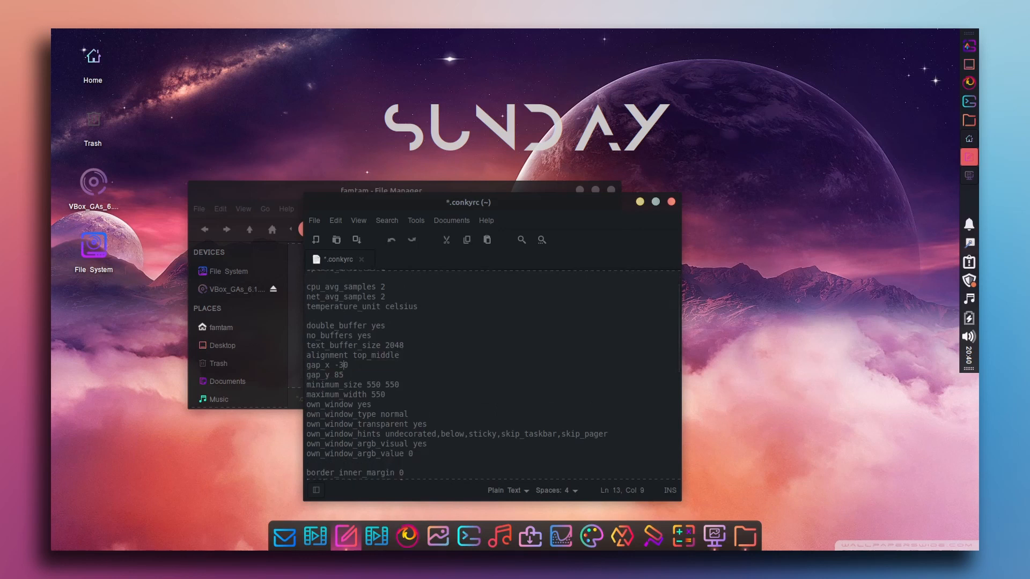
pyautogui.hotkey('ctrl', 's')
pyautogui.hotkey('ctrl', 'q')
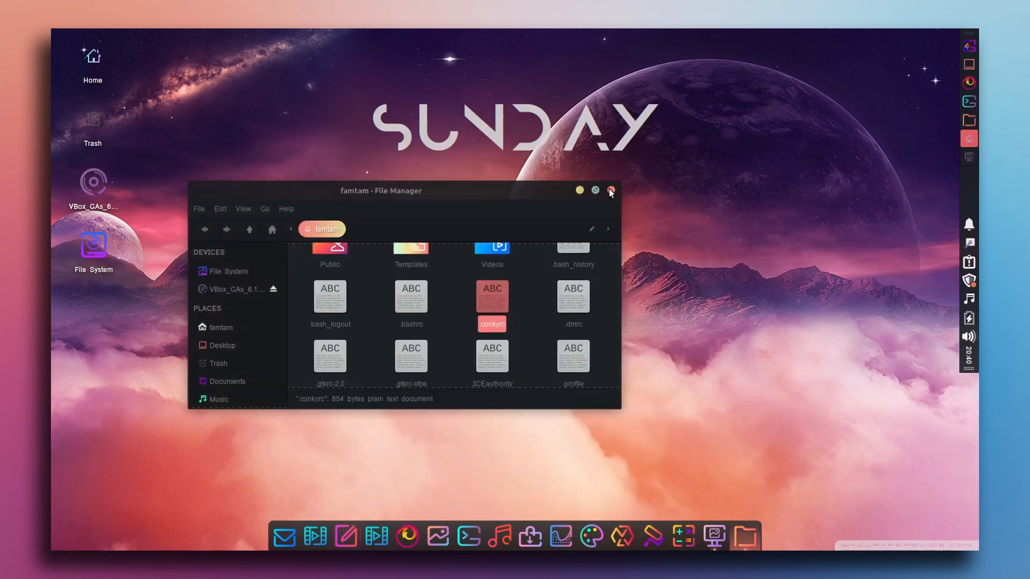
pyautogui.click(611, 189)
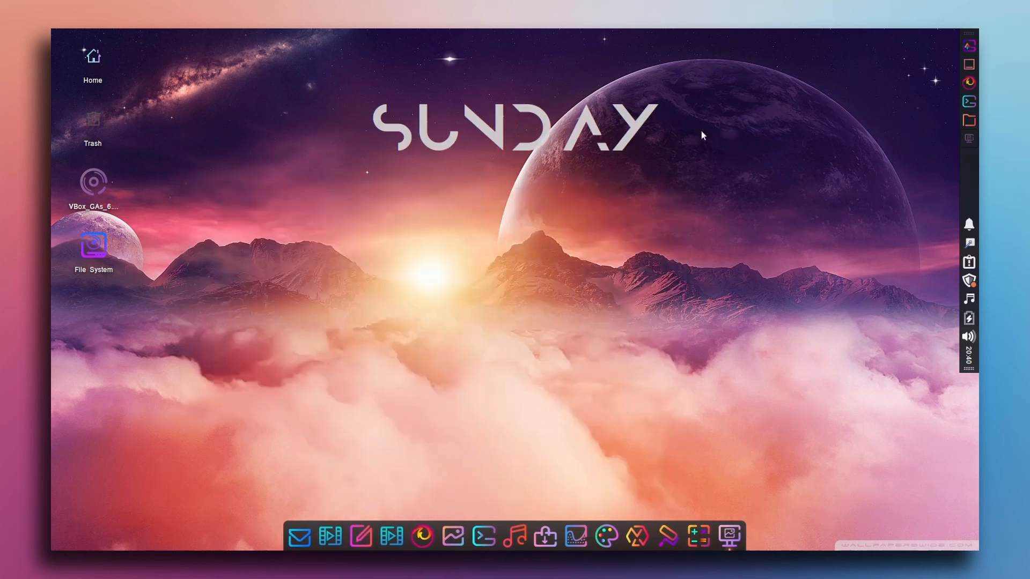